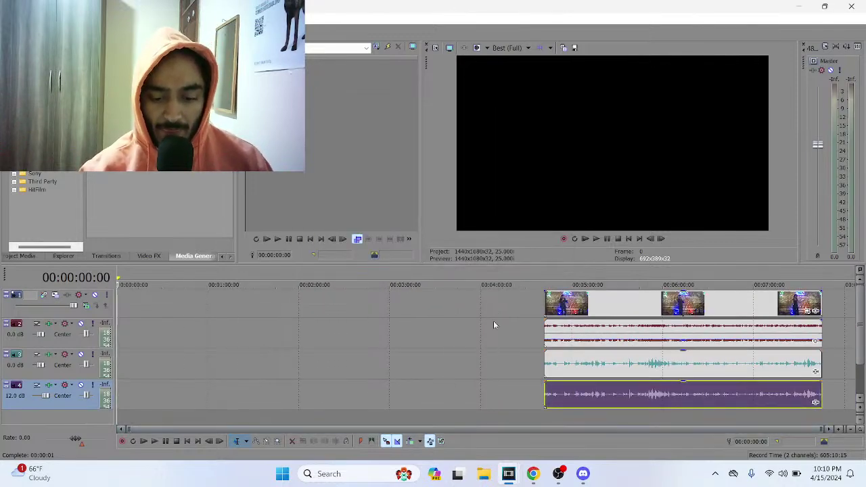
# - Move the video event and its three audio events earlier on the timeline so they start at about 00:02:25
pyautogui.moveTo(493, 321)
pyautogui.mouseDown()
pyautogui.moveTo(547, 321)
pyautogui.moveTo(492, 321)
pyautogui.mouseUp()
pyautogui.click(570, 311)
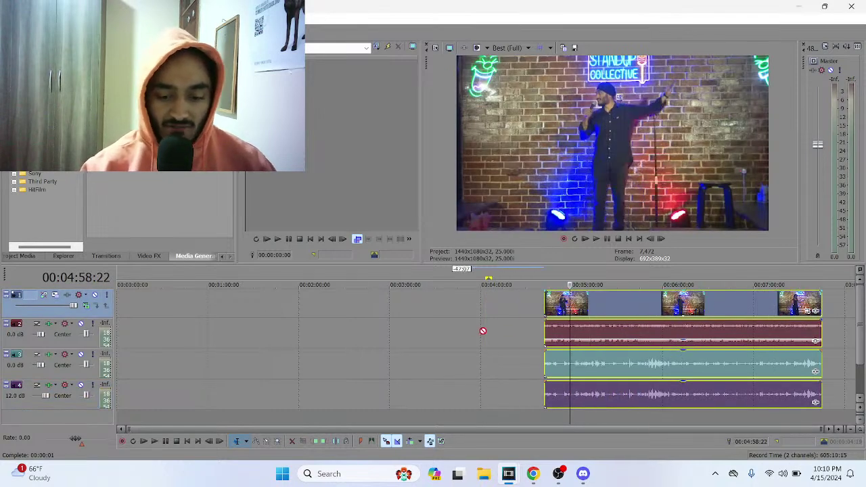
pyautogui.moveTo(632, 312); pyautogui.dragTo(424, 315)
pyautogui.click(650, 332)
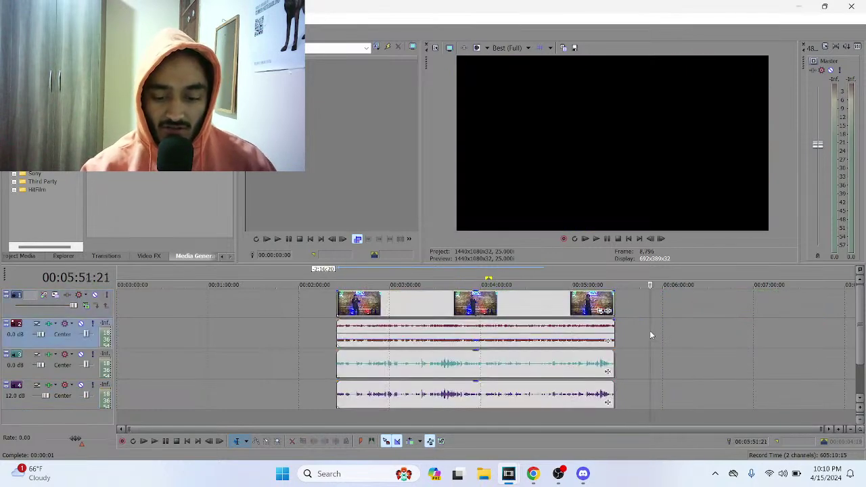
pyautogui.click(473, 325)
pyautogui.click(433, 311)
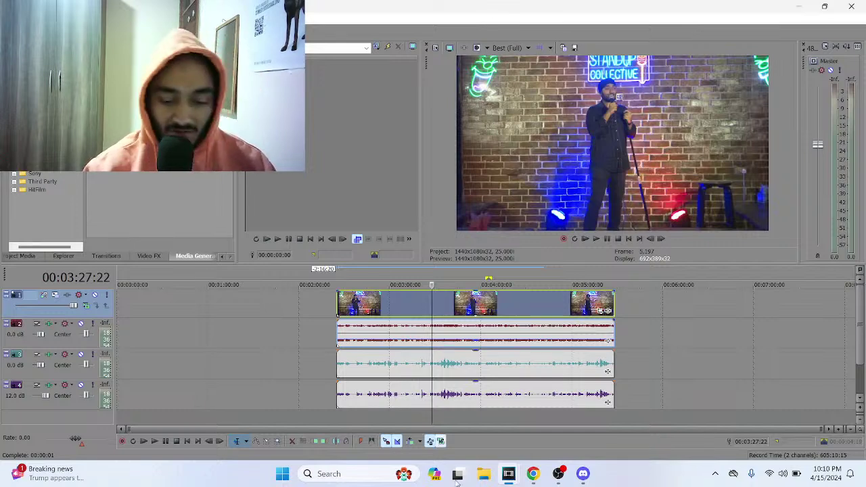
# - Check the live stream dashboard and X notifications in Chrome plus the OBS status, and return to Vegas Pro
pyautogui.click(534, 475)
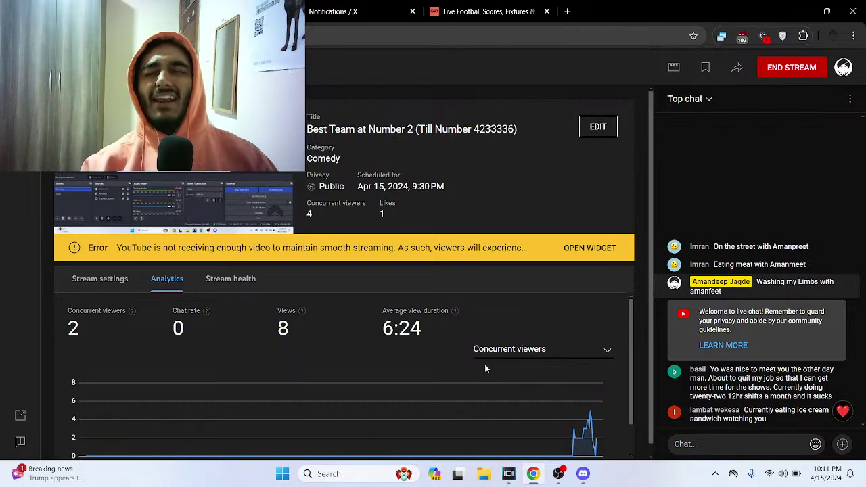
pyautogui.click(341, 11)
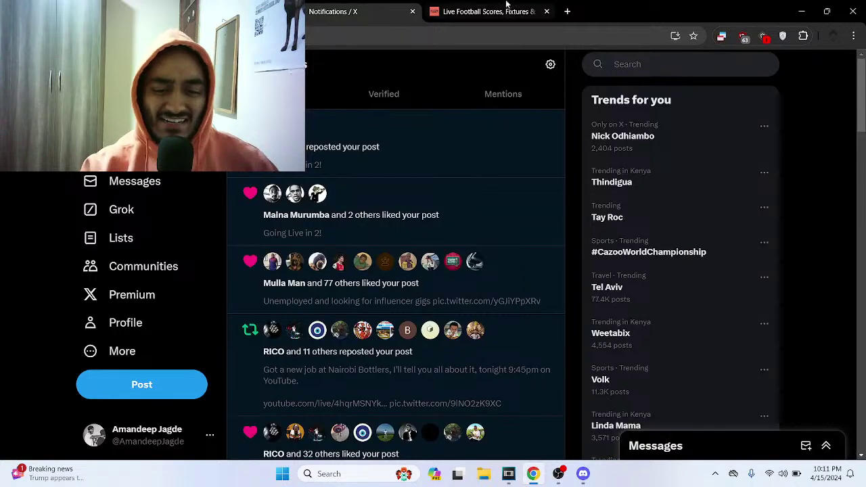
pyautogui.click(801, 11)
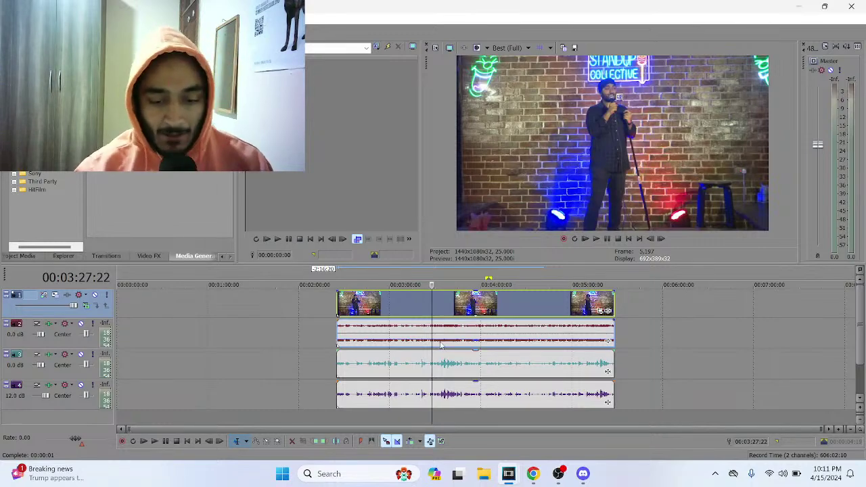
pyautogui.hotkey('alt', 'Tab')
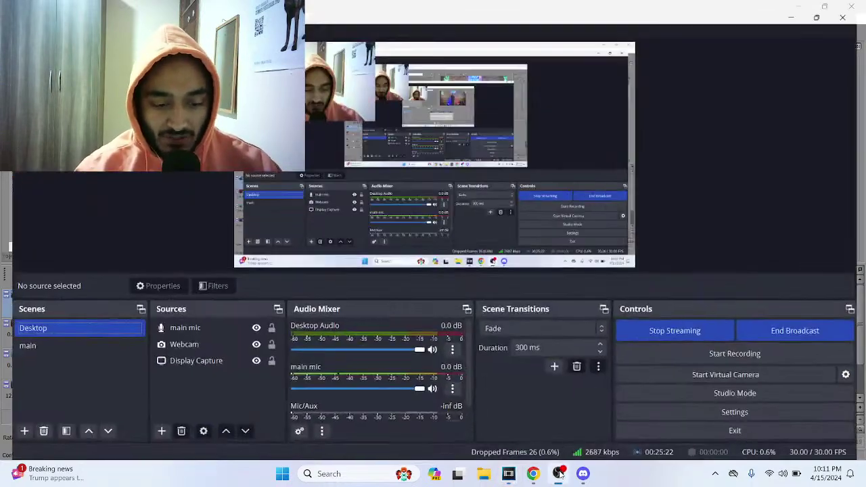
pyautogui.hotkey('alt', 'Tab')
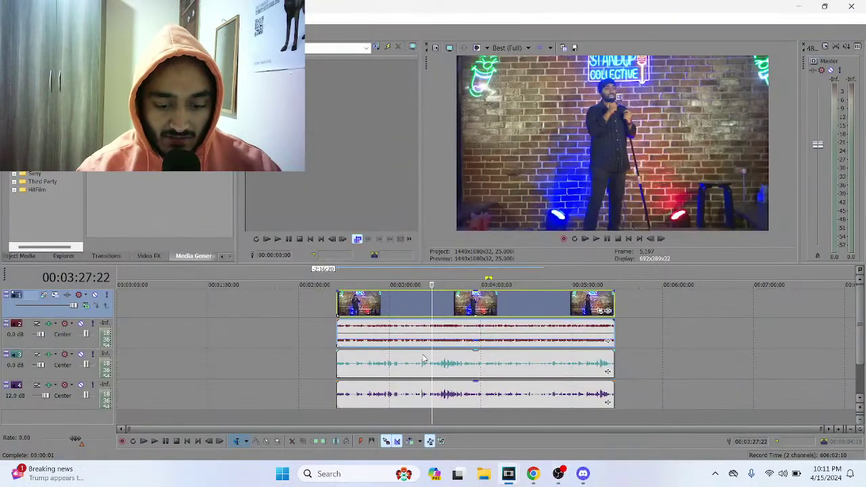
# - Mute audio track 4 and solo audio track 3, with the time selection spanning track 3's whole event
pyautogui.click(81, 385)
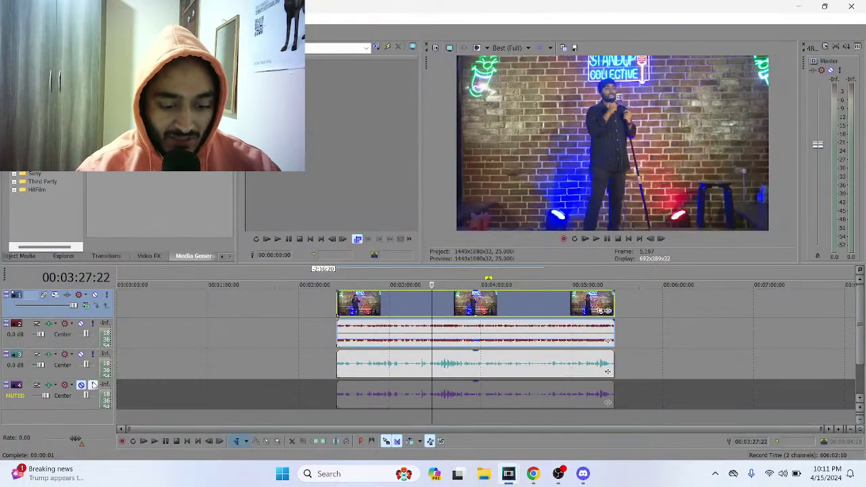
pyautogui.doubleClick(371, 364)
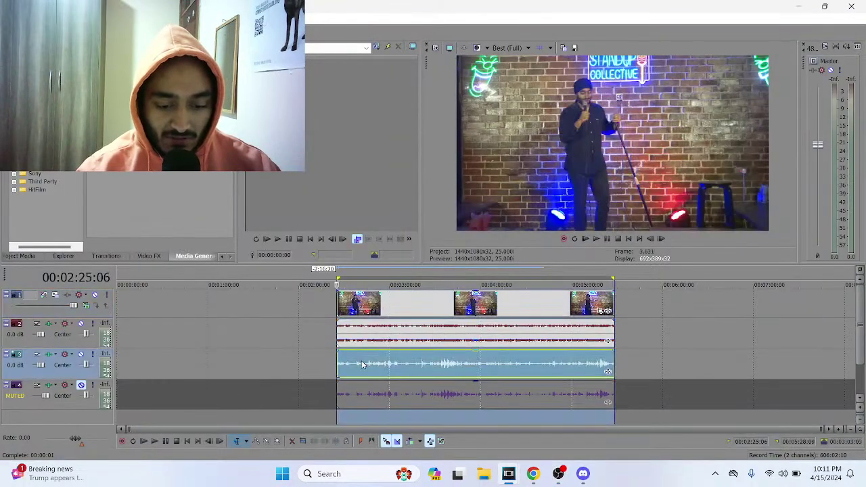
pyautogui.click(81, 354)
pyautogui.click(81, 354)
pyautogui.click(93, 354)
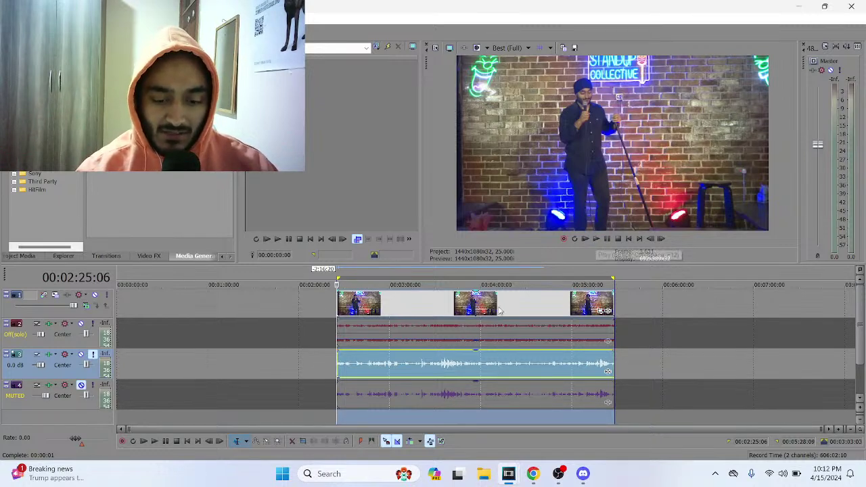
# - Play the soloed clip through to 00:04:00:09 and trim the ends of the video and audio events back to that point
pyautogui.click(595, 239)
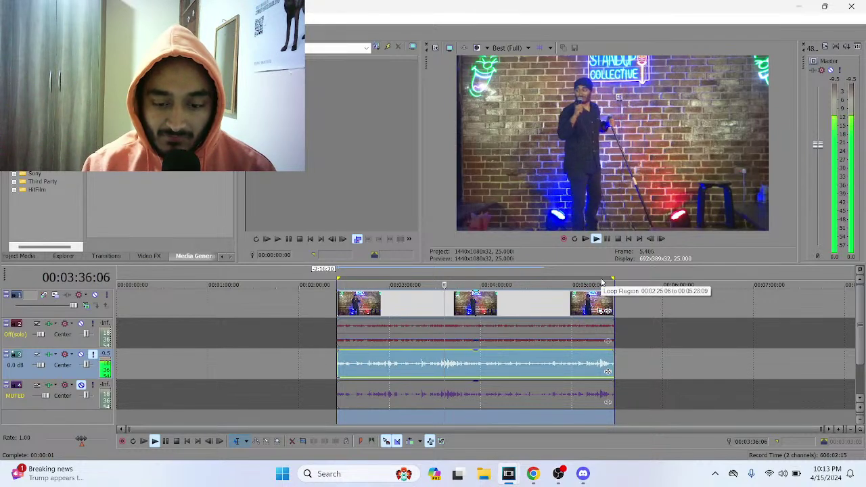
pyautogui.click(607, 239)
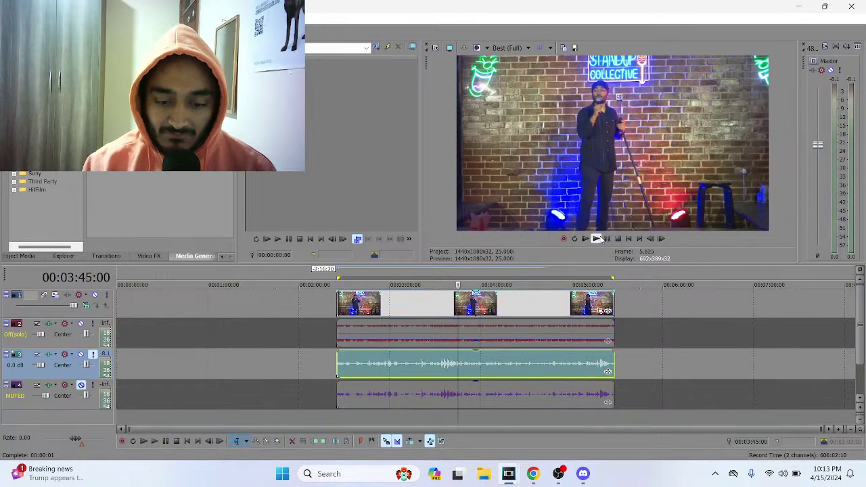
pyautogui.click(598, 239)
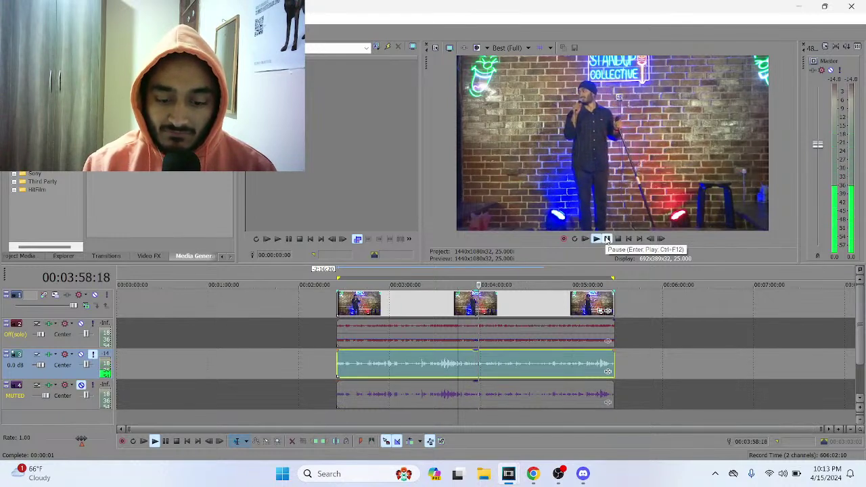
pyautogui.click(607, 239)
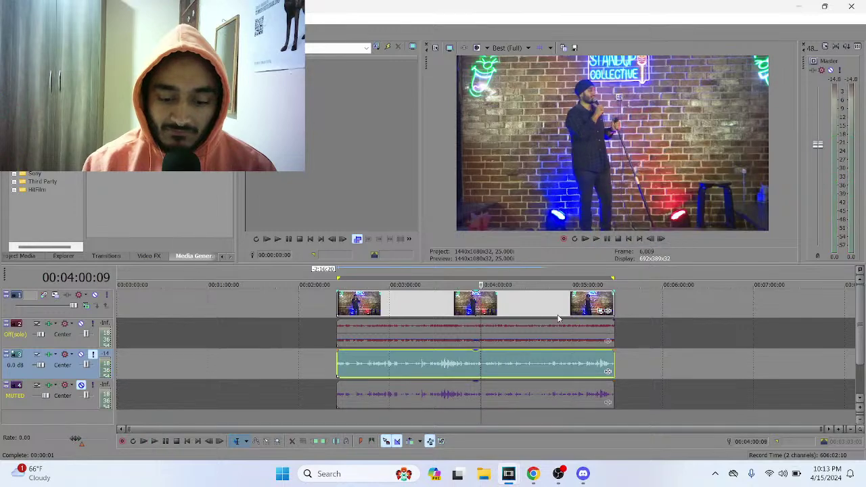
pyautogui.moveTo(611, 310); pyautogui.dragTo(481, 310)
pyautogui.moveTo(614, 356); pyautogui.dragTo(480, 357)
pyautogui.moveTo(612, 392); pyautogui.dragTo(481, 393)
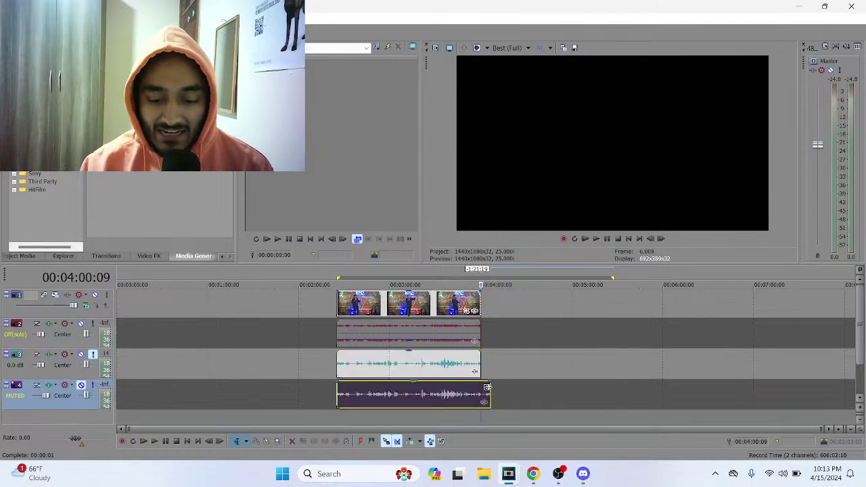
# - Set the loop region to the trimmed video event and briefly play it from its start
pyautogui.click(425, 310)
pyautogui.doubleClick(425, 310)
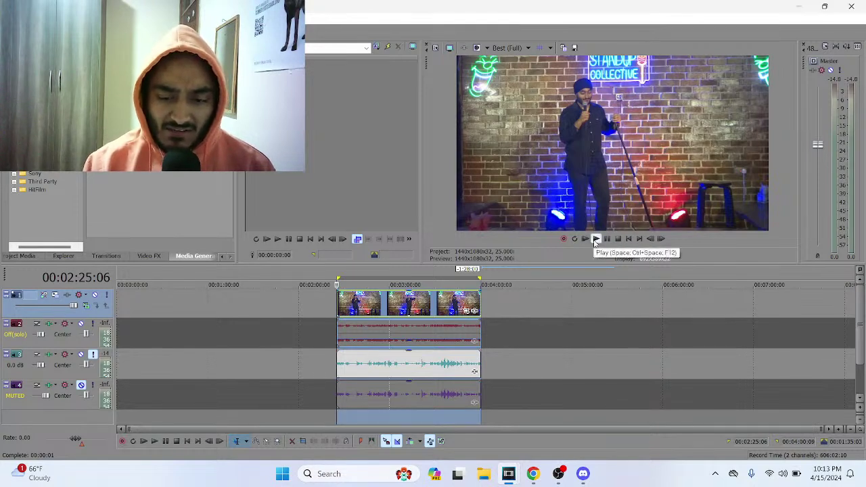
pyautogui.click(593, 239)
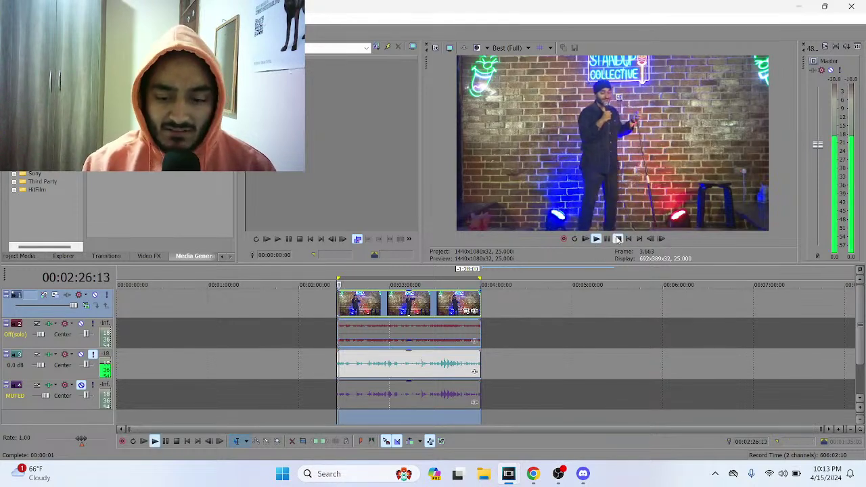
pyautogui.press('space')
# - Open the render settings and choose the Wave (Microsoft) format with the Default Template
pyautogui.hotkey('alt', 'f')
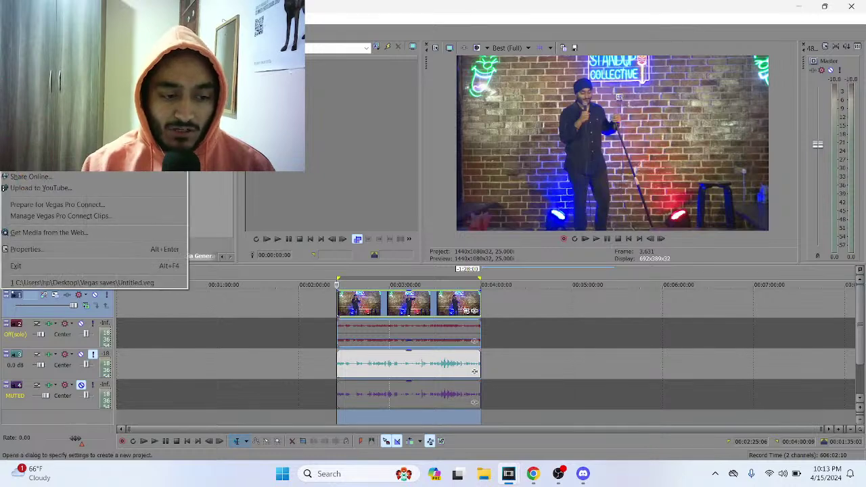
pyautogui.press('Return')
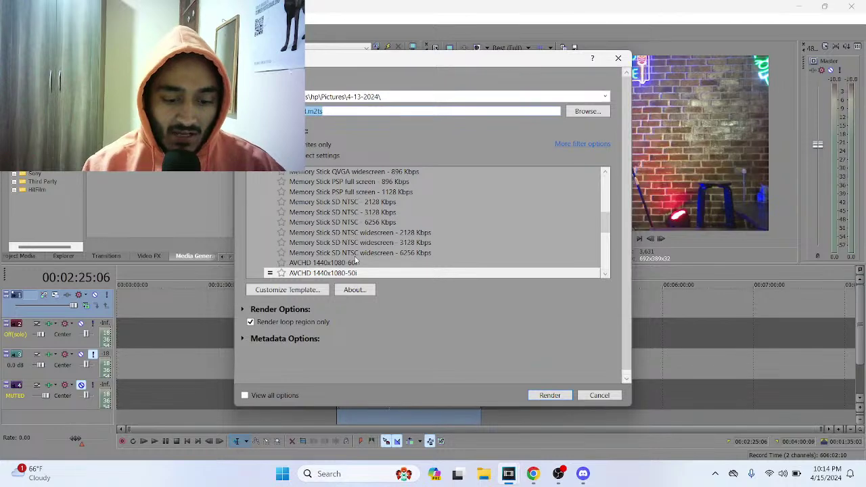
pyautogui.moveTo(605, 226); pyautogui.dragTo(605, 198)
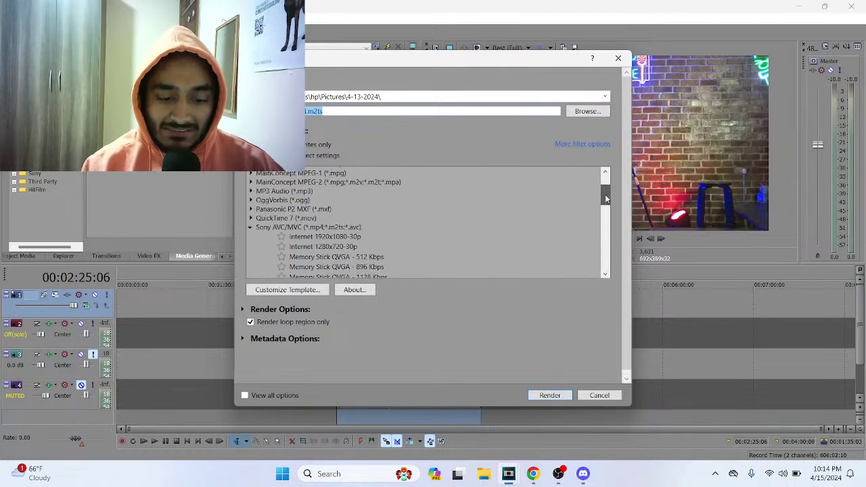
pyautogui.click(249, 228)
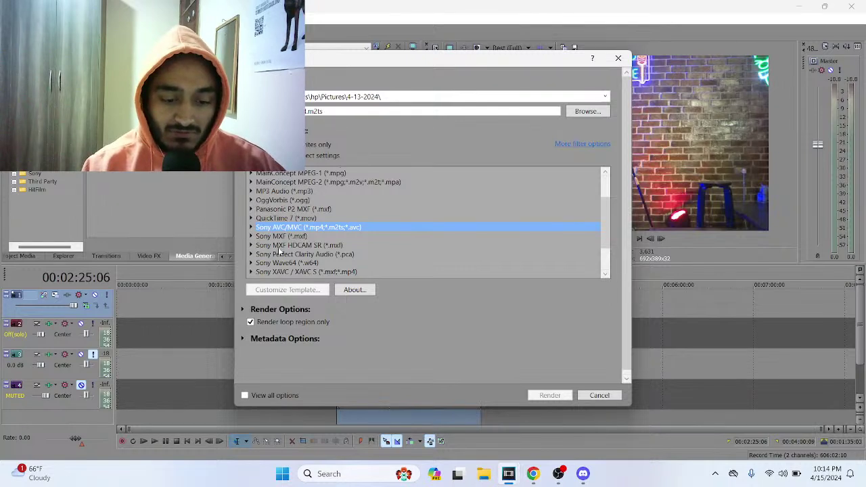
pyautogui.scroll(-2, 276, 249)
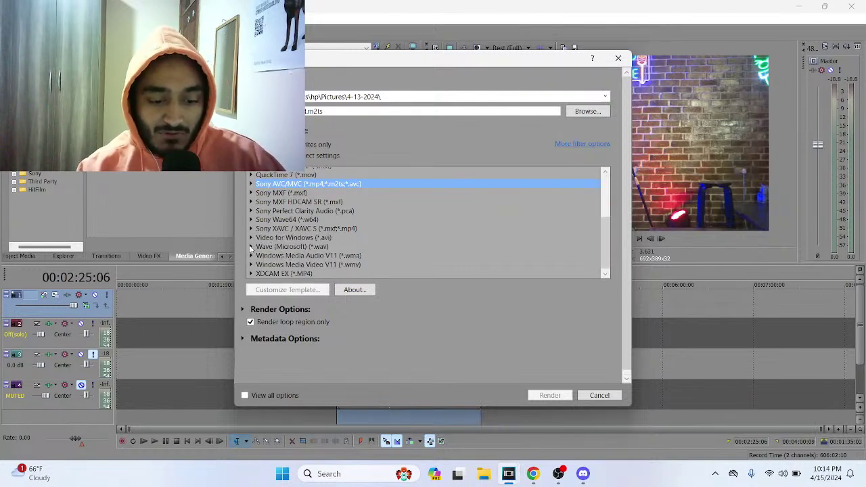
pyautogui.click(250, 247)
pyautogui.click(315, 246)
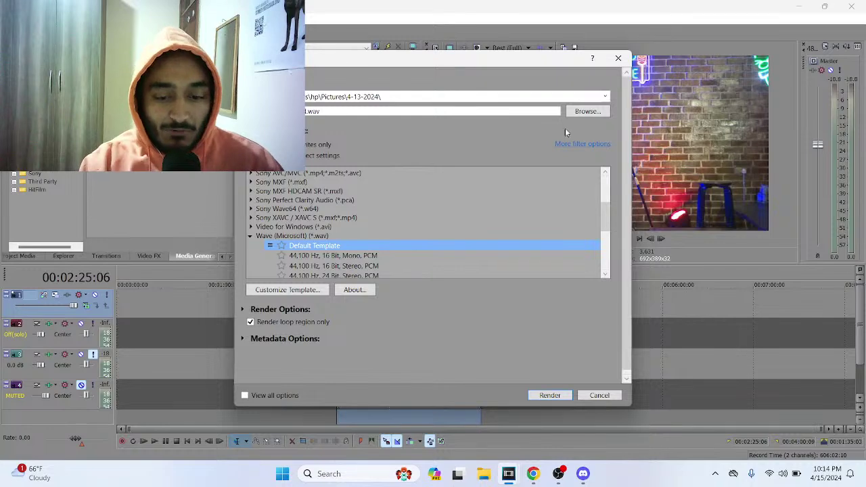
# - Set the output folder to Pictures\4-12-2024 and render the loop region as Untitled.wav, closing the completed render dialog
pyautogui.click(580, 112)
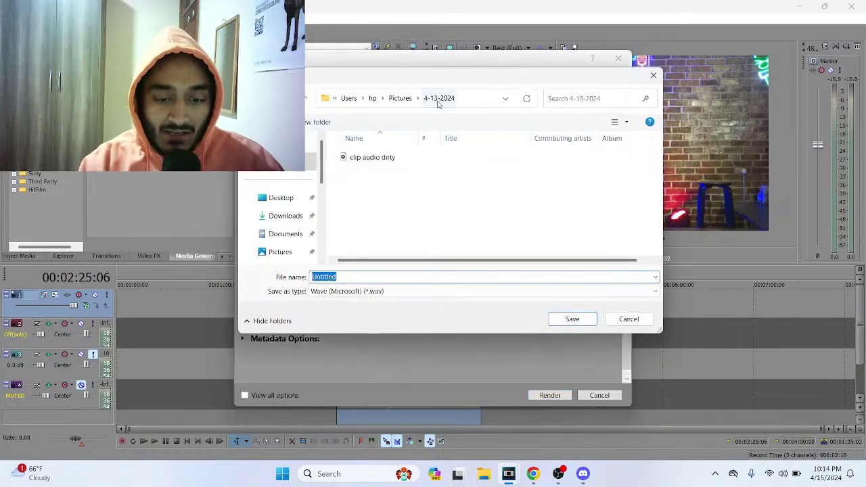
pyautogui.click(402, 100)
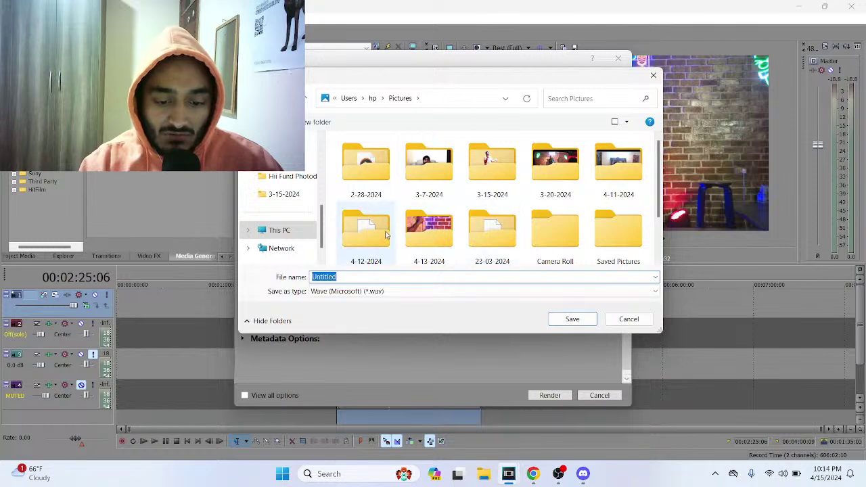
pyautogui.doubleClick(364, 228)
pyautogui.click(572, 319)
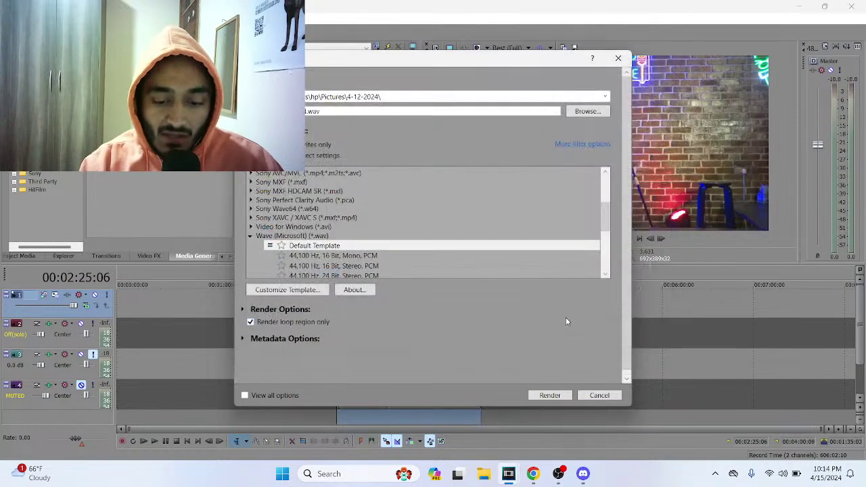
pyautogui.click(554, 396)
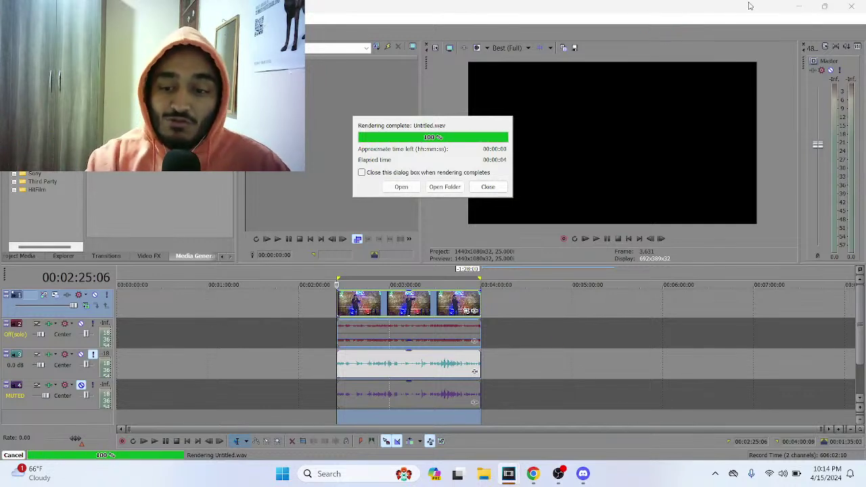
pyautogui.click(488, 188)
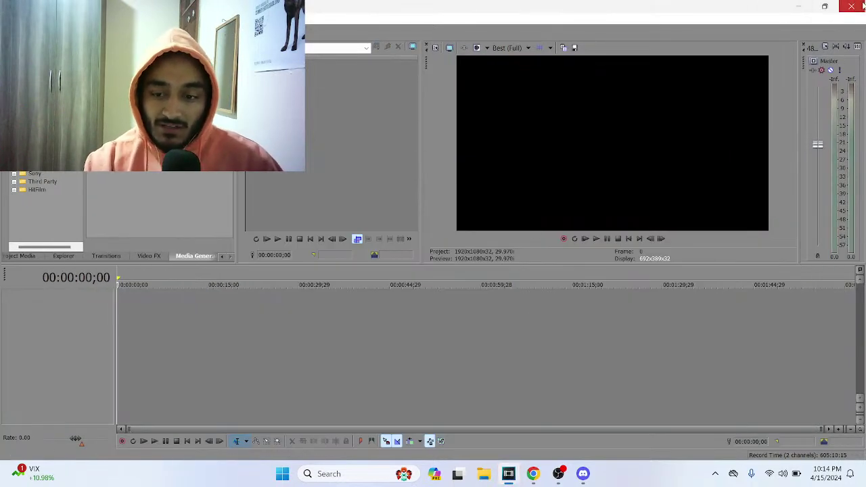
# - Leave Vegas Pro and launch Adobe Audition 1.5 from the Windows search
pyautogui.click(508, 474)
pyautogui.click(347, 475)
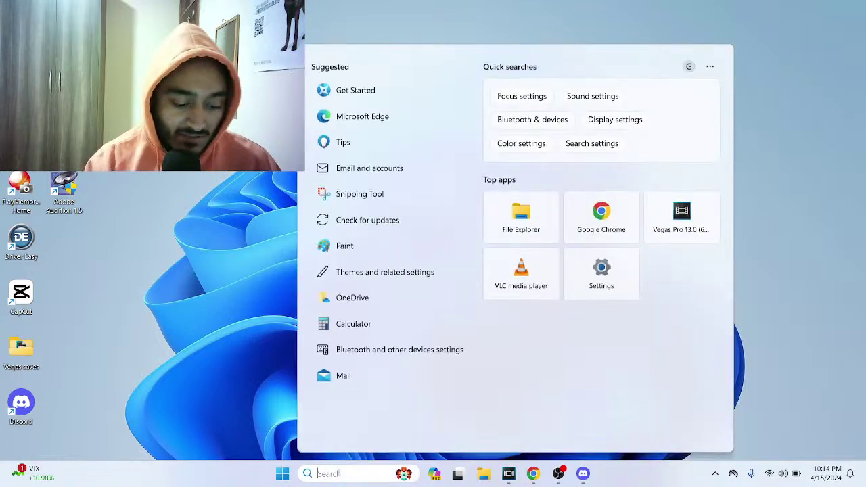
pyautogui.click(154, 235)
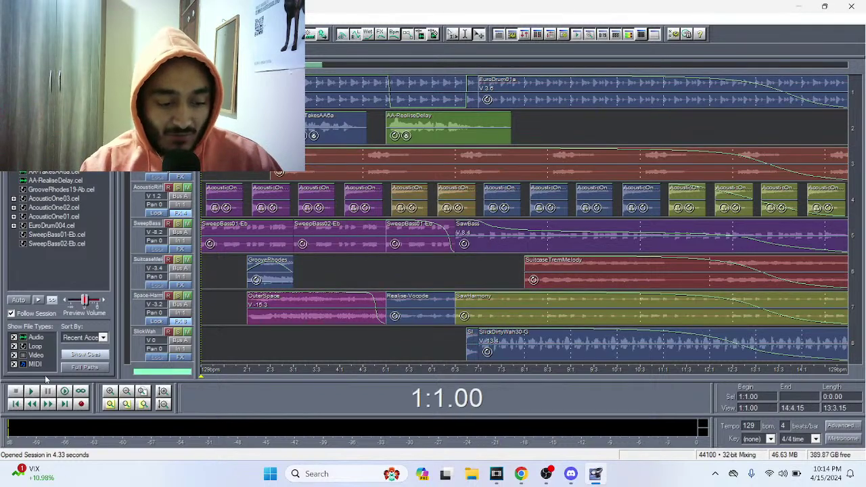
# - Play the loaded demo session and examine its tracks along the full length of the arrangement
pyautogui.click(31, 393)
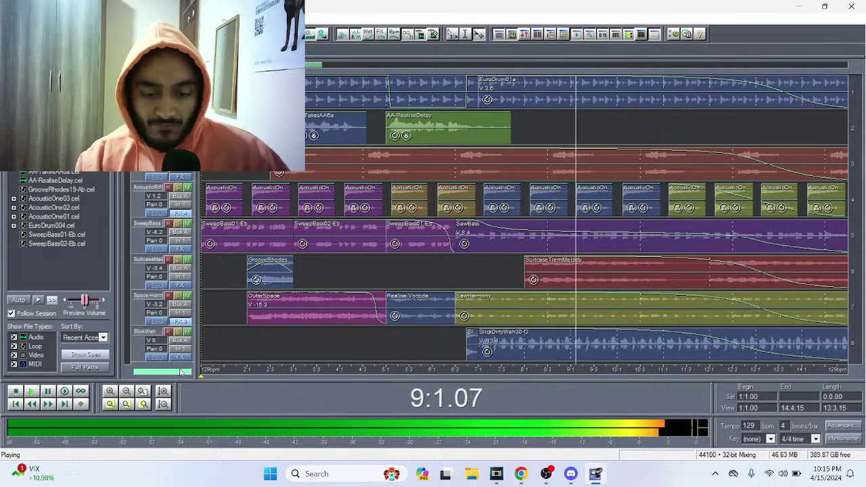
pyautogui.scroll(-5, 377, 239)
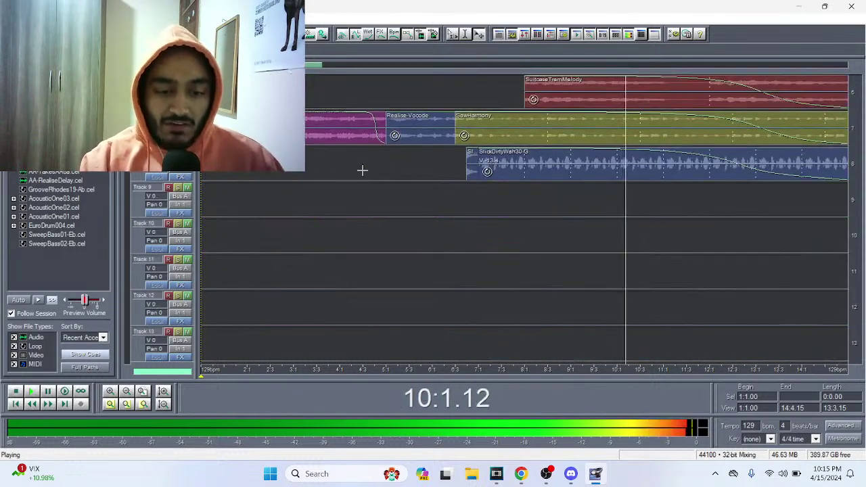
pyautogui.scroll(5, 361, 170)
pyautogui.moveTo(328, 68); pyautogui.dragTo(454, 68)
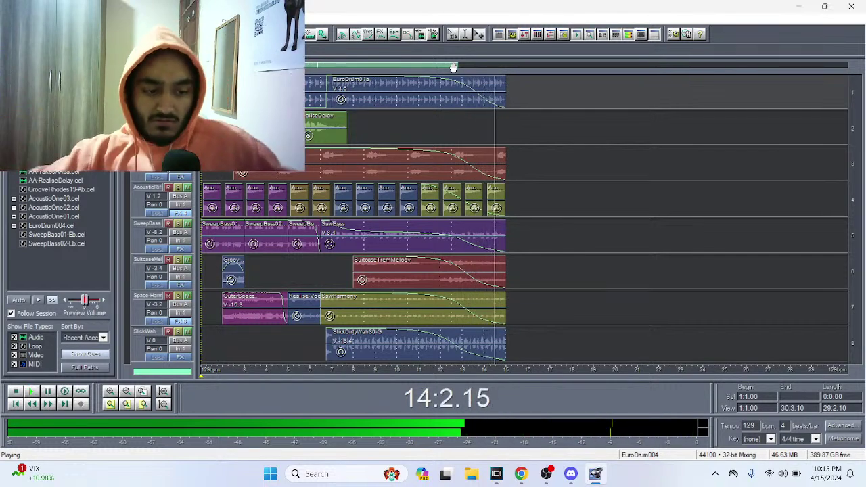
# - Create a new multitrack session with a 44100 sample rate
pyautogui.hotkey('alt', 'f')
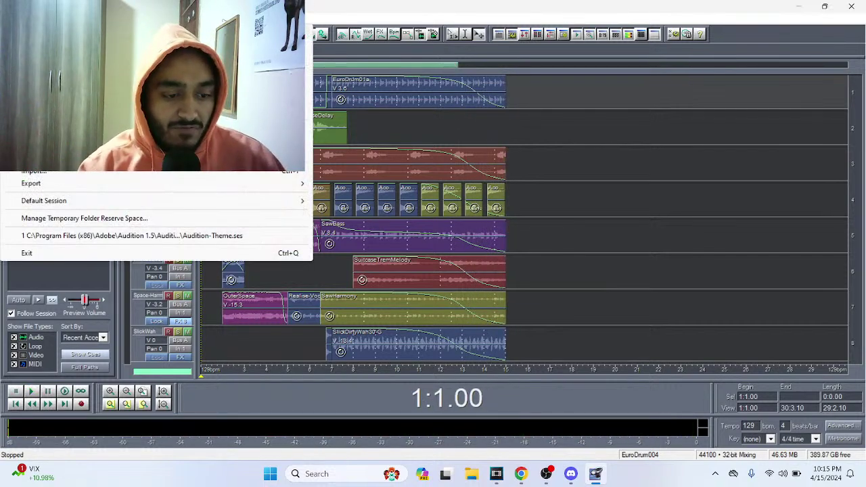
pyautogui.press('n')
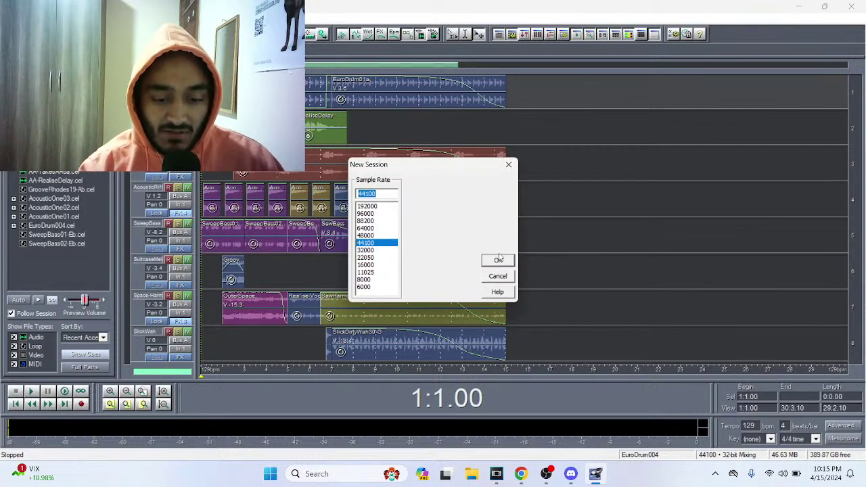
pyautogui.click(499, 260)
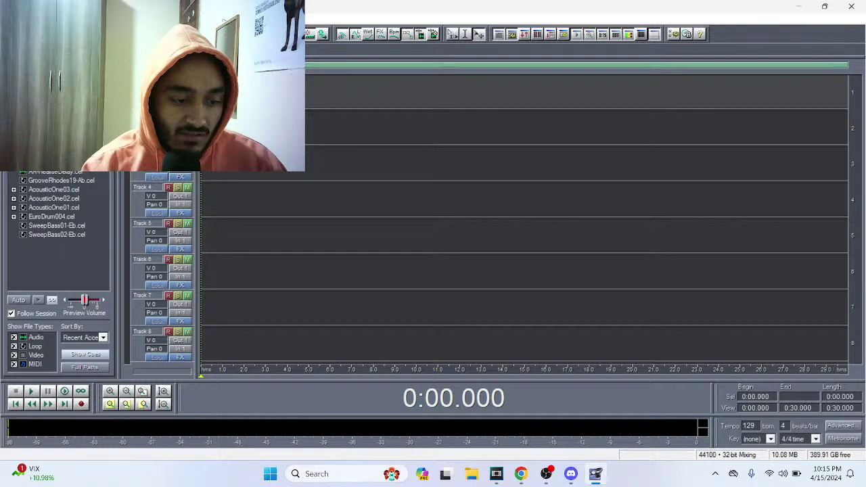
pyautogui.hotkey('ctrl', 'o')
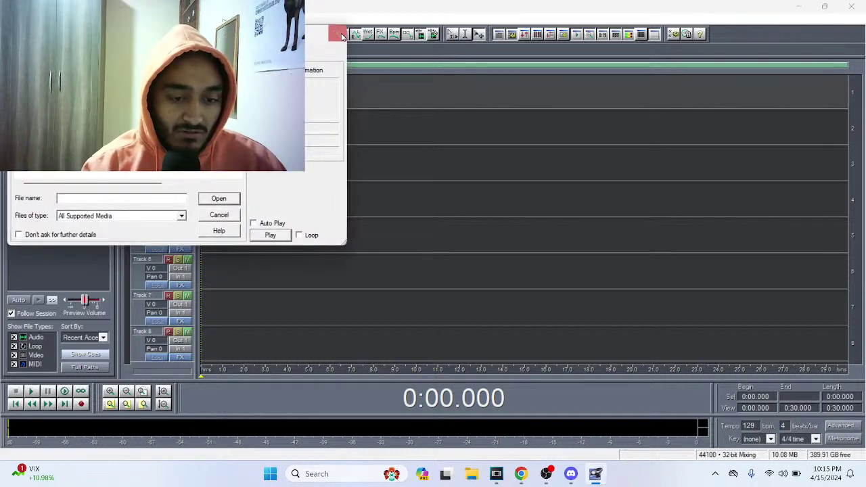
pyautogui.press('Escape')
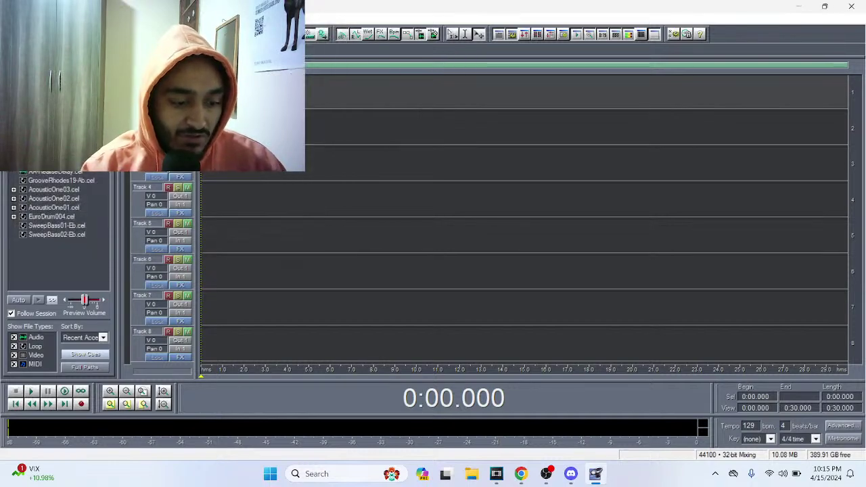
# - Remove AcousticOne01.cel and all the remaining demo files from the session's file list
pyautogui.click(54, 210)
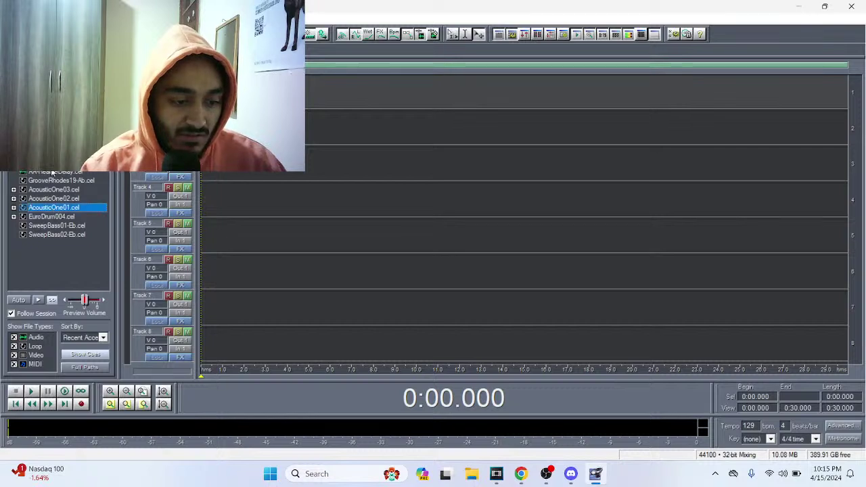
pyautogui.press('Delete')
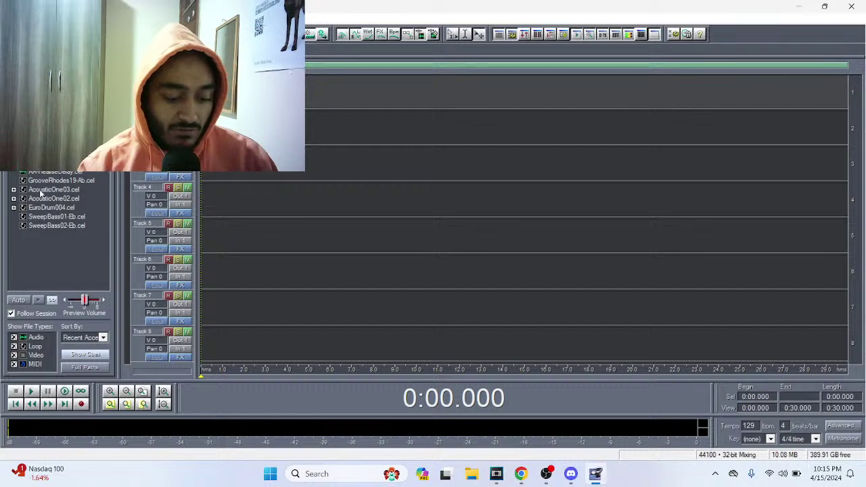
pyautogui.hotkey('ctrl', 'a')
pyautogui.press('Delete')
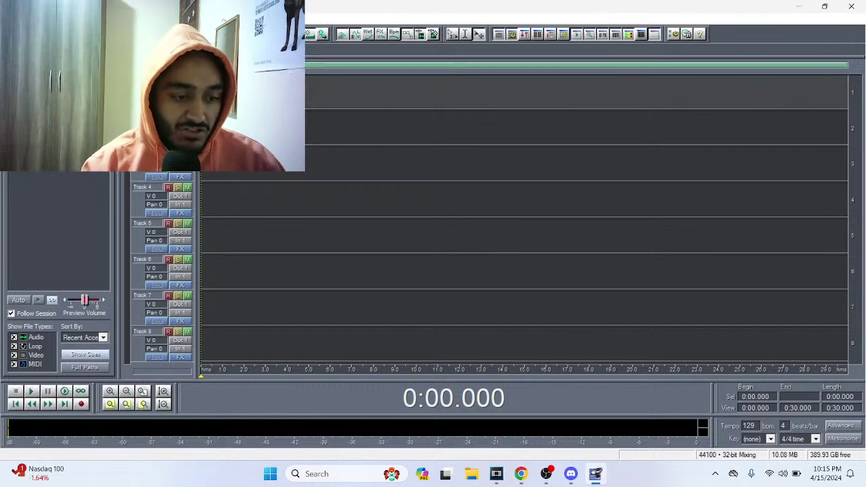
# - Import the rendered Untitled audio file into the first track, converting it to 44100 Hz, stereo, 16-bit
pyautogui.hotkey('alt', 'f')
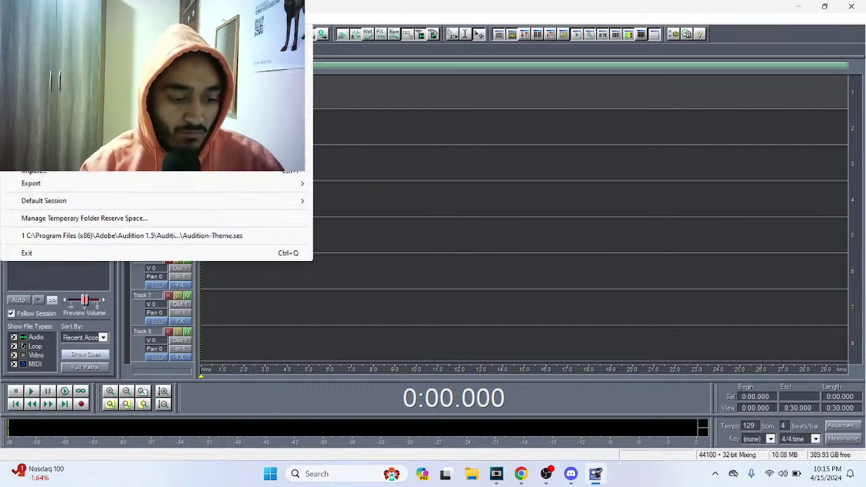
pyautogui.click(30, 173)
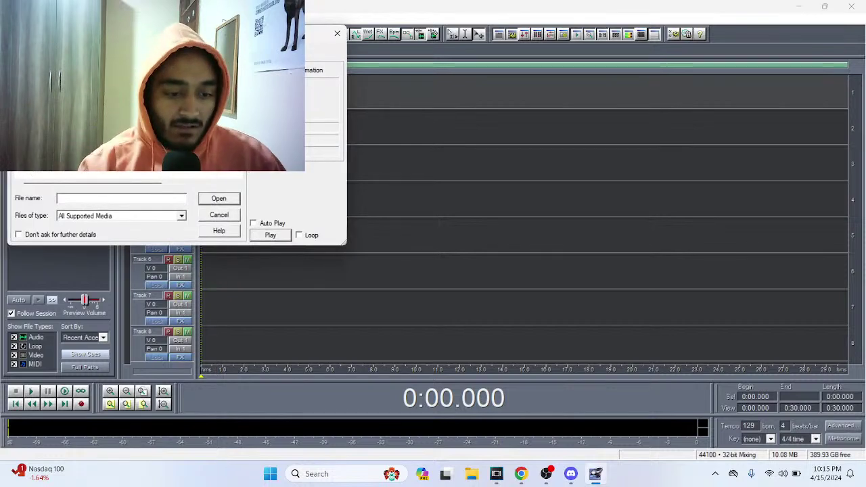
pyautogui.scroll(-3, 121, 136)
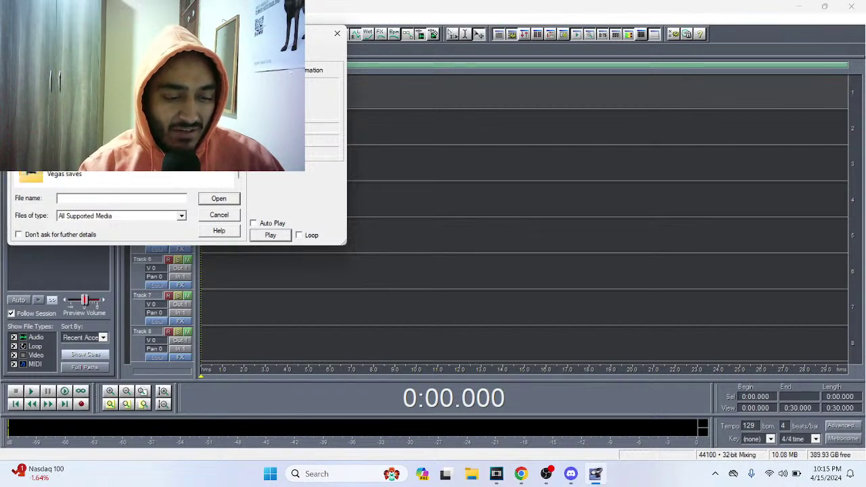
pyautogui.press('F4')
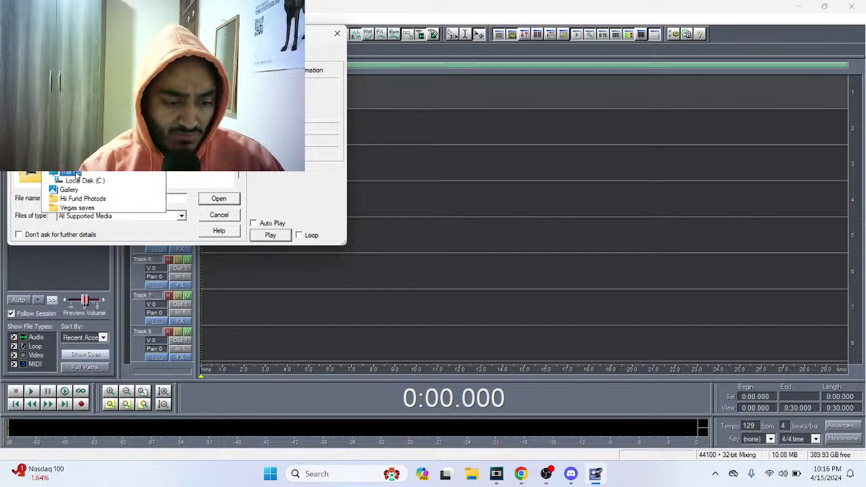
pyautogui.press('Escape')
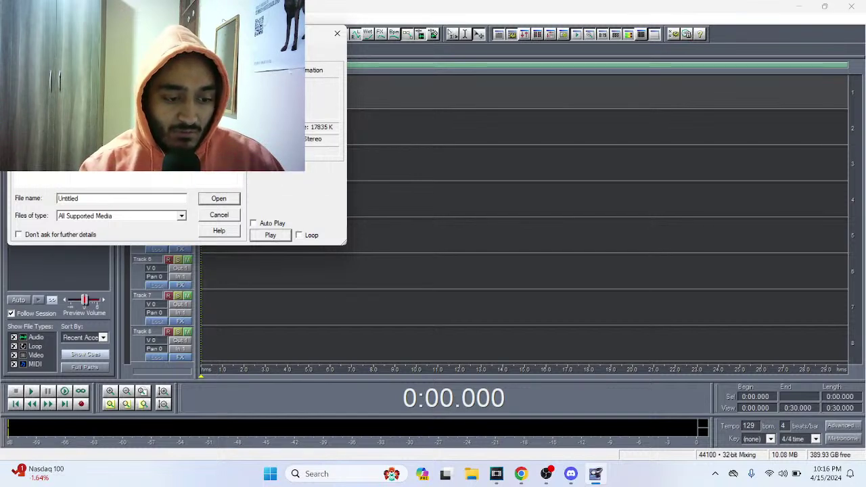
pyautogui.click(219, 199)
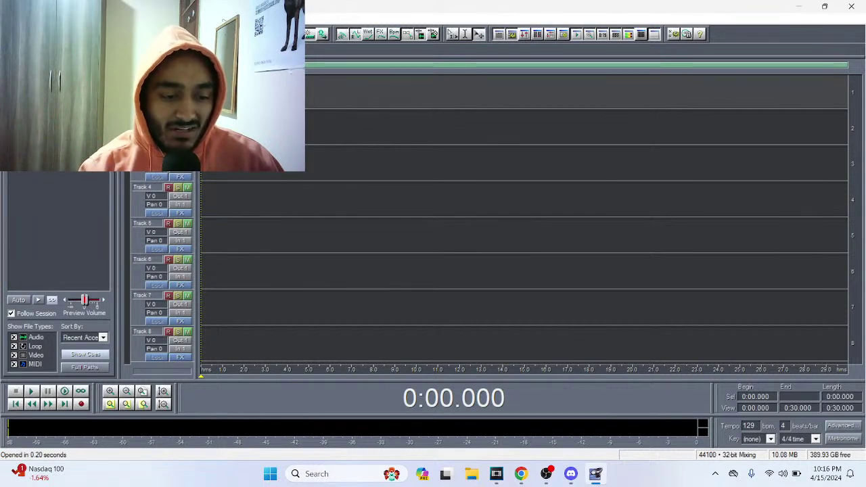
pyautogui.click(411, 253)
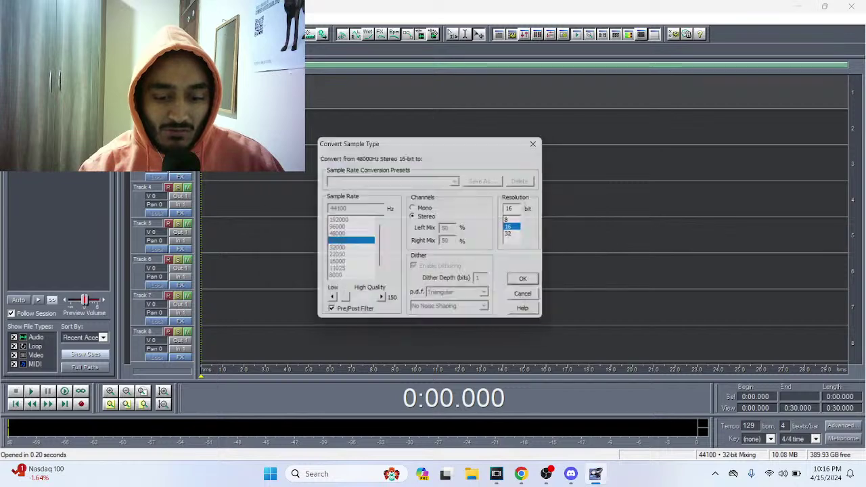
pyautogui.click(532, 284)
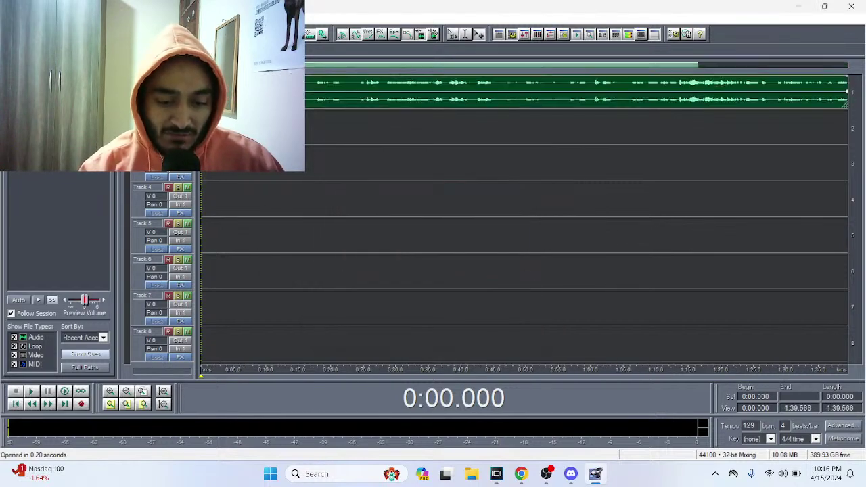
# - Open the imported clip in the waveform edit view and select its entire length
pyautogui.press('F12')
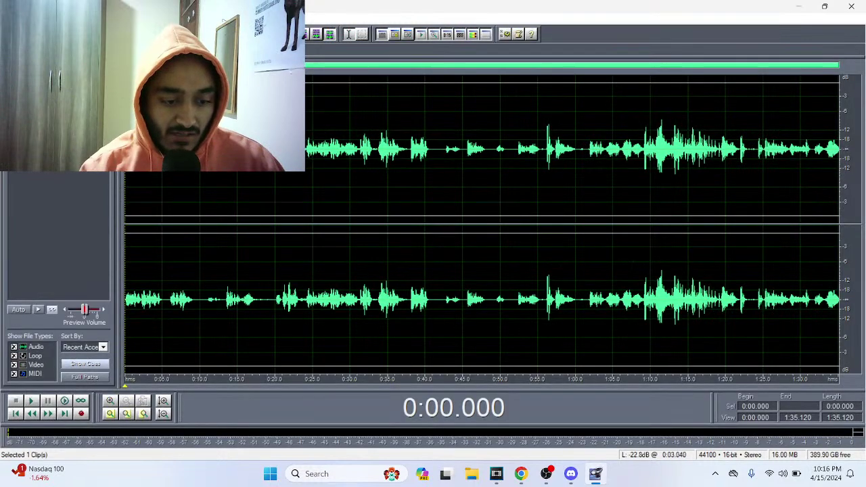
pyautogui.hotkey('ctrl', 'a')
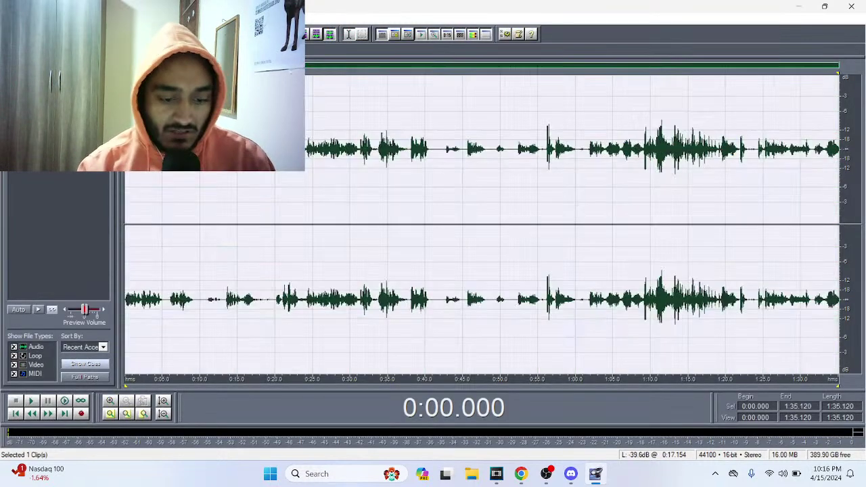
pyautogui.click(606, 145)
pyautogui.click(668, 145)
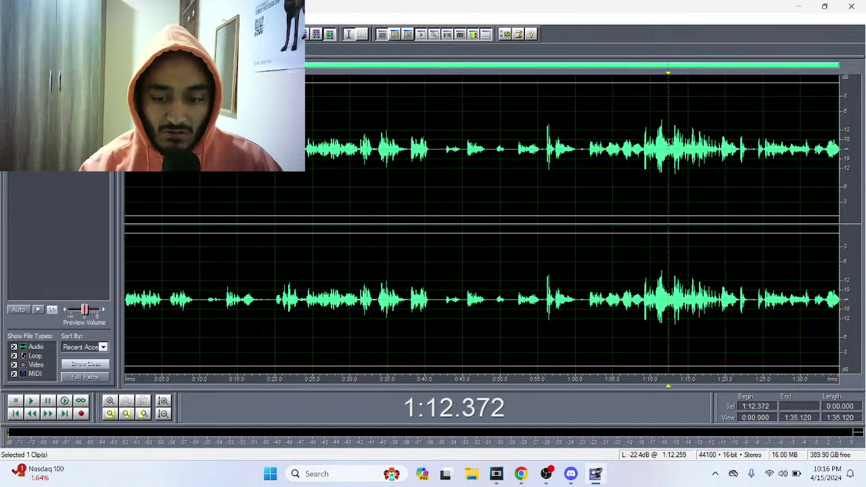
pyautogui.moveTo(668, 386); pyautogui.dragTo(167, 385)
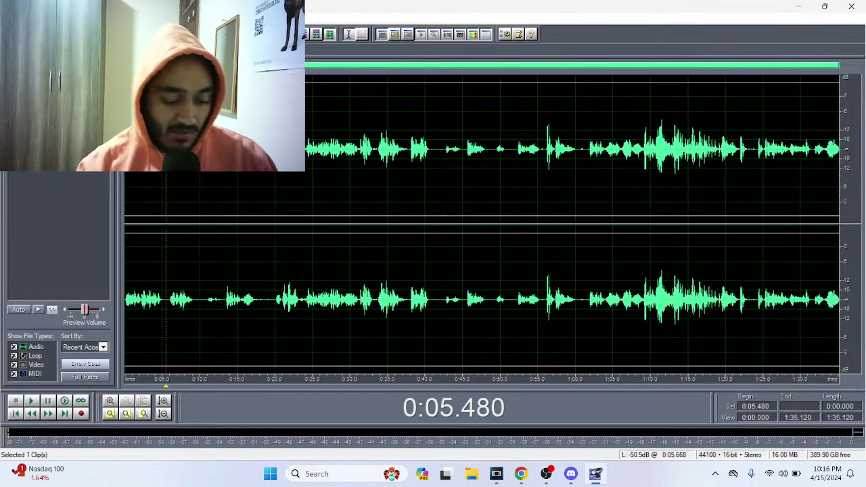
pyautogui.hotkey('ctrl', 'a')
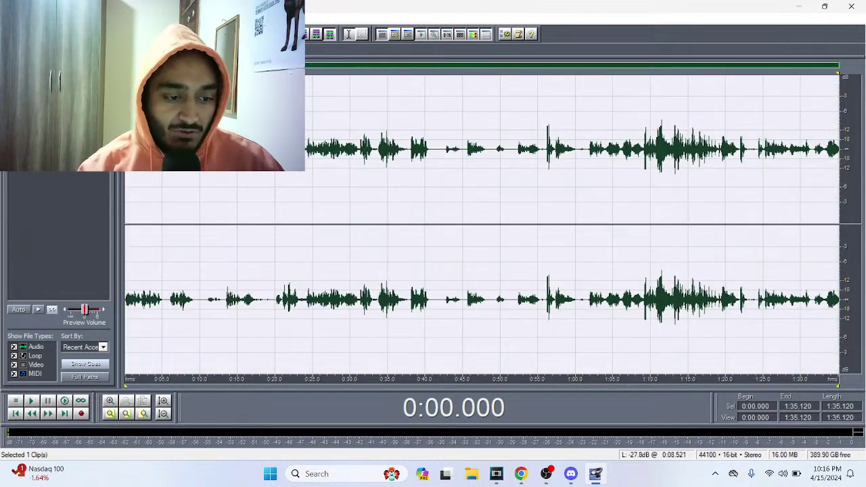
# - Apply the Graphic Equalizer with the Vocal Presence (Boost) preset to the selected audio
pyautogui.click(73, 19)
pyautogui.moveTo(135, 70)
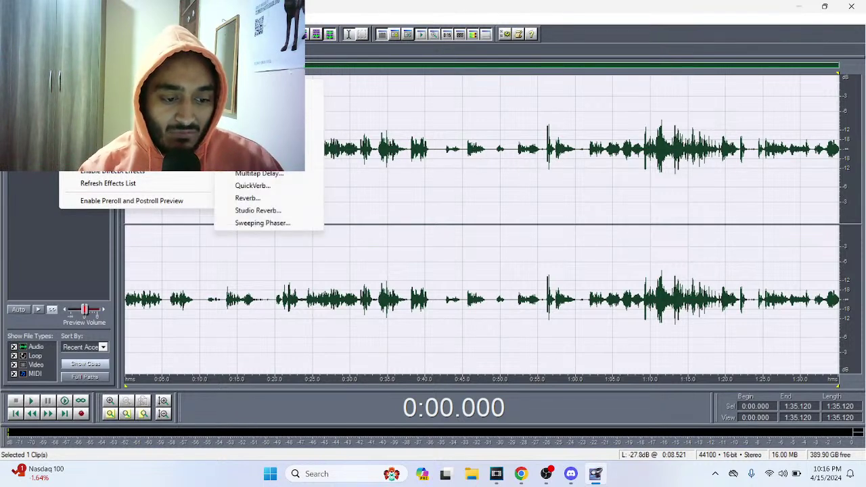
pyautogui.moveTo(170, 98)
pyautogui.click(271, 136)
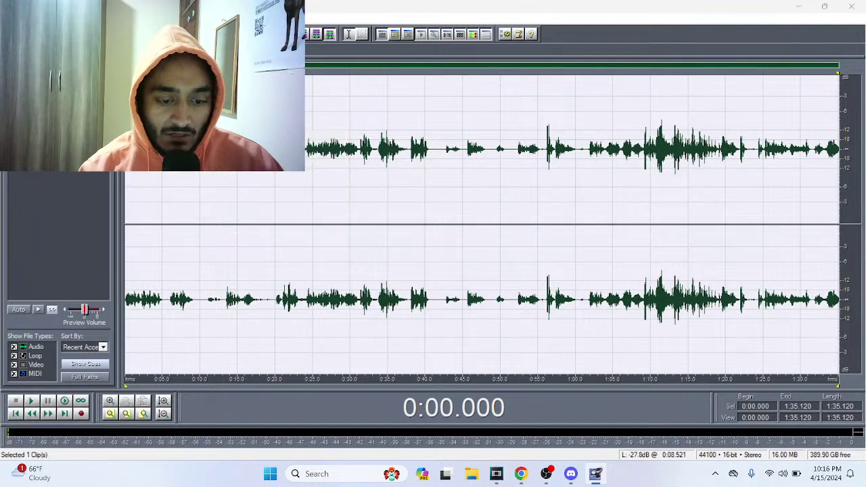
pyautogui.moveTo(427, 326); pyautogui.dragTo(430, 352)
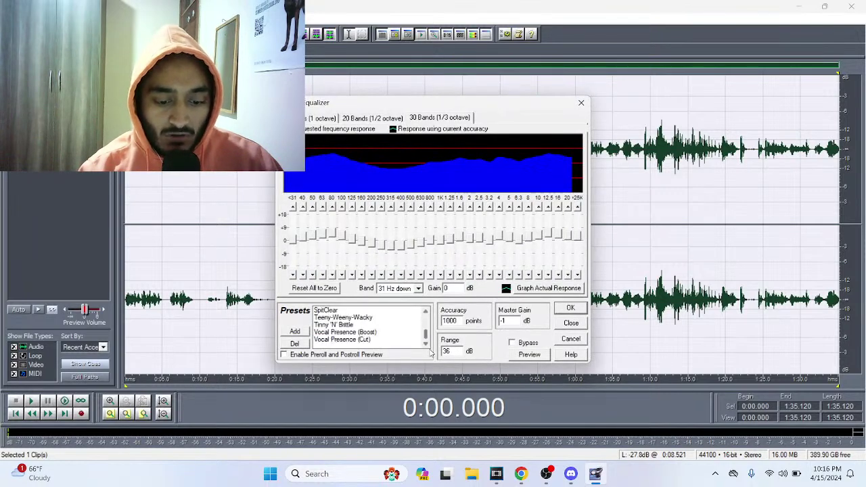
pyautogui.click(369, 333)
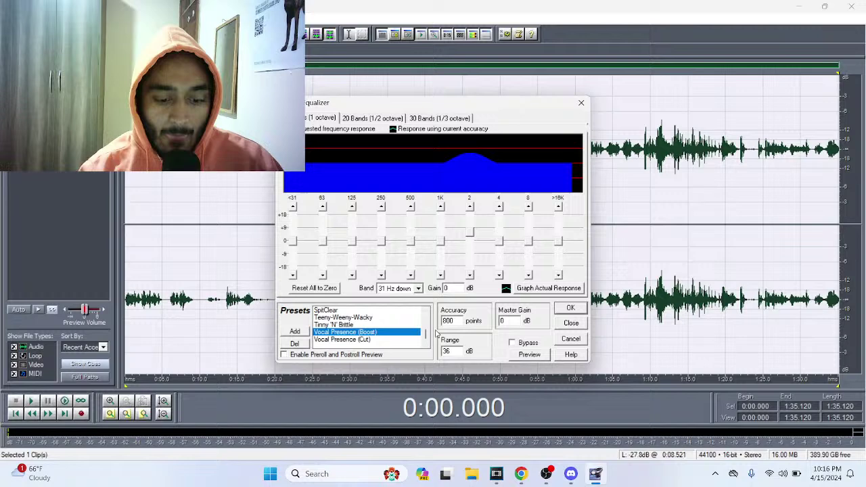
pyautogui.click(570, 309)
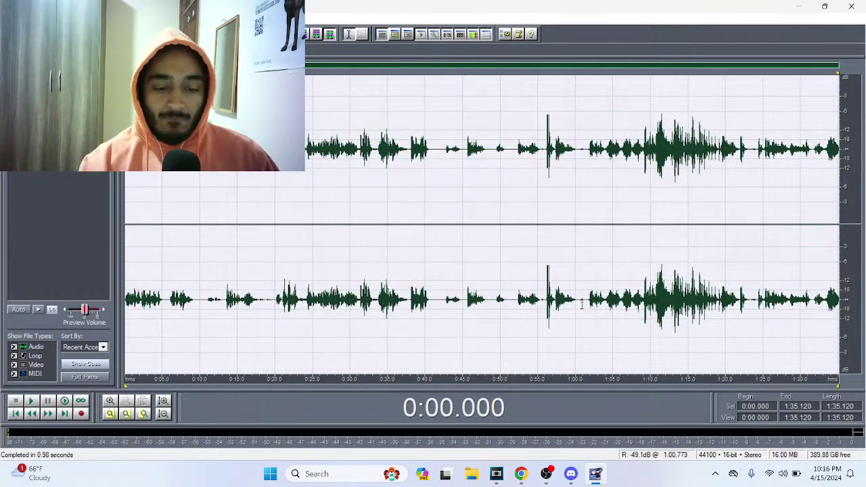
# - Apply Hard Limiting to the selected audio with the maximum amplitude at 0.5 dB and the input boost at 2 dB
pyautogui.hotkey('alt', 'c')
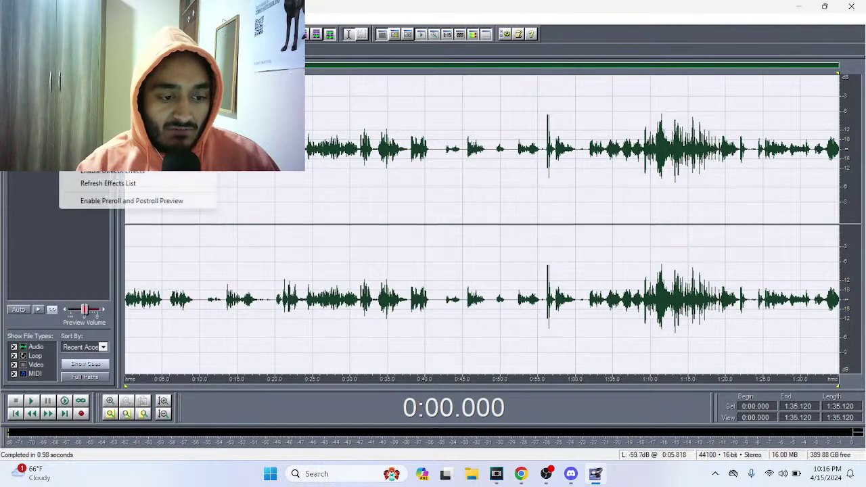
pyautogui.moveTo(169, 71)
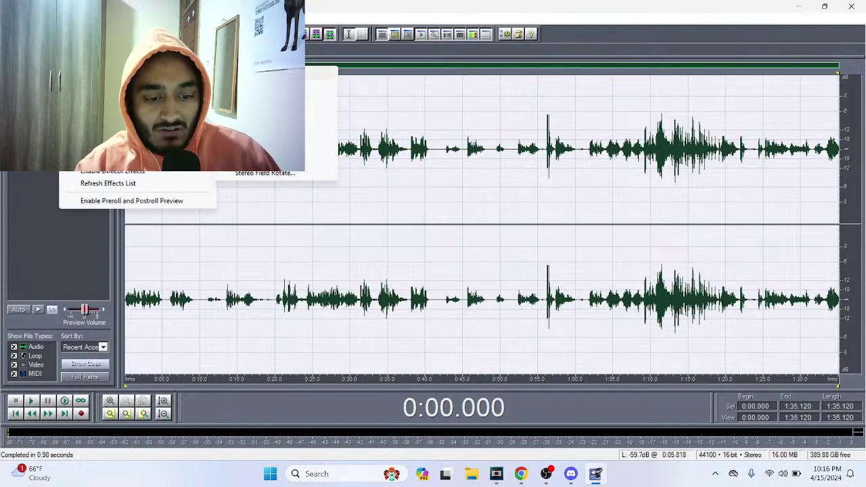
pyautogui.click(284, 136)
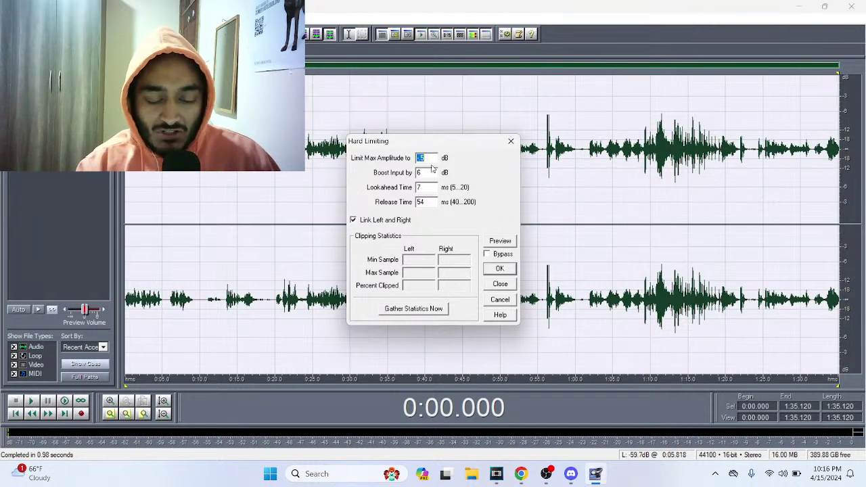
pyautogui.press('Tab')
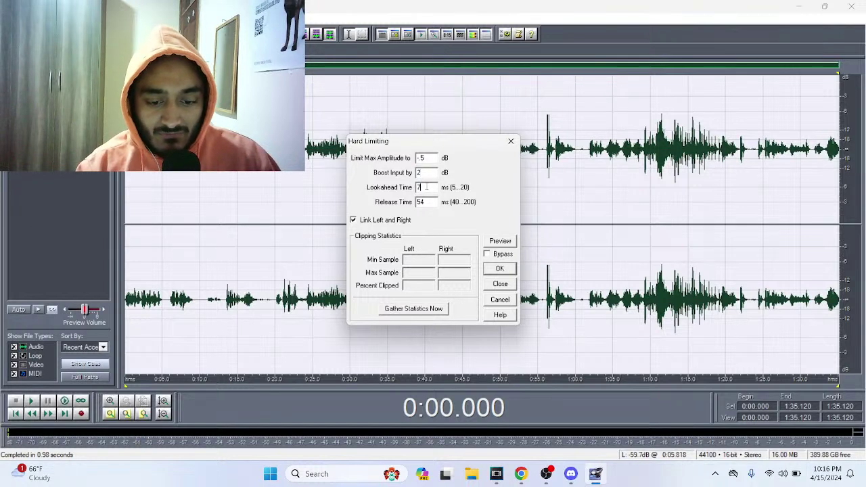
pyautogui.moveTo(430, 163); pyautogui.dragTo(395, 160)
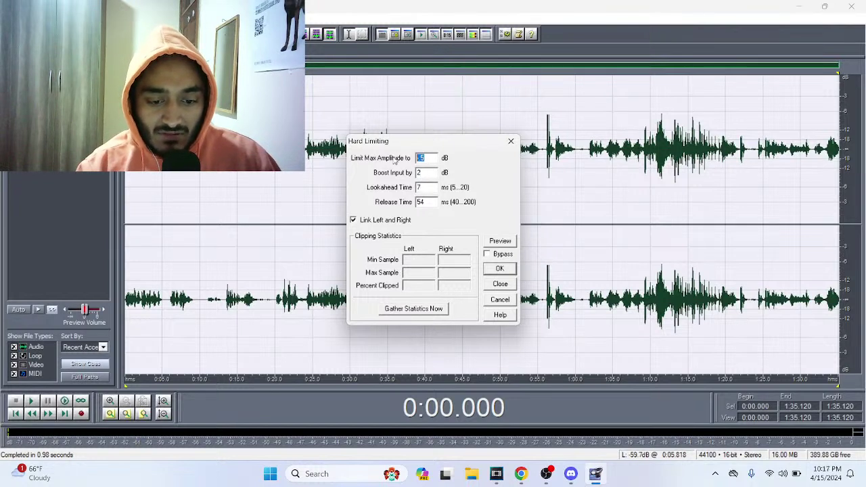
pyautogui.write('0.')
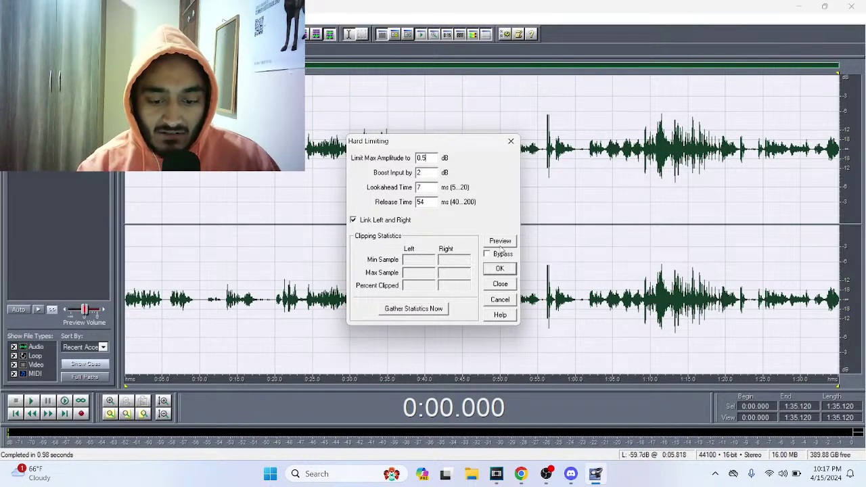
pyautogui.click(499, 269)
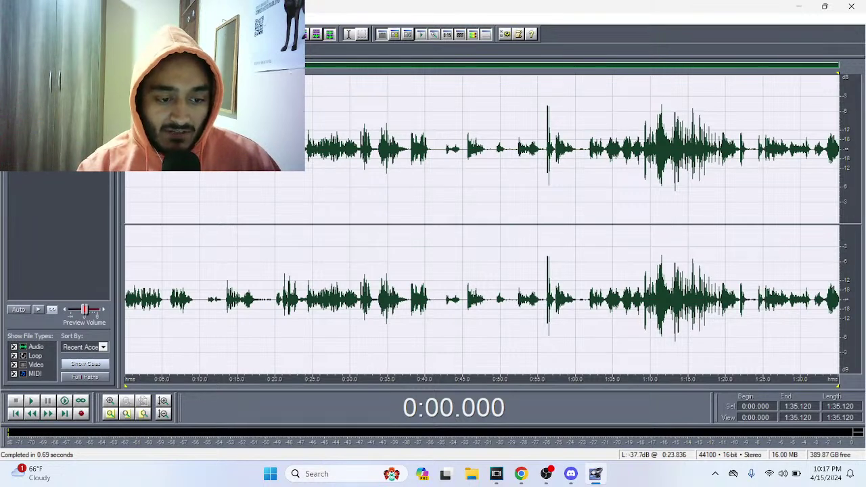
# - Apply Hard Limiting to the entire wave with 1 dB maximum amplitude and 2 dB boost, and play the start and the peak near 0:56
pyautogui.rightClick(60, 135)
pyautogui.moveTo(135, 71)
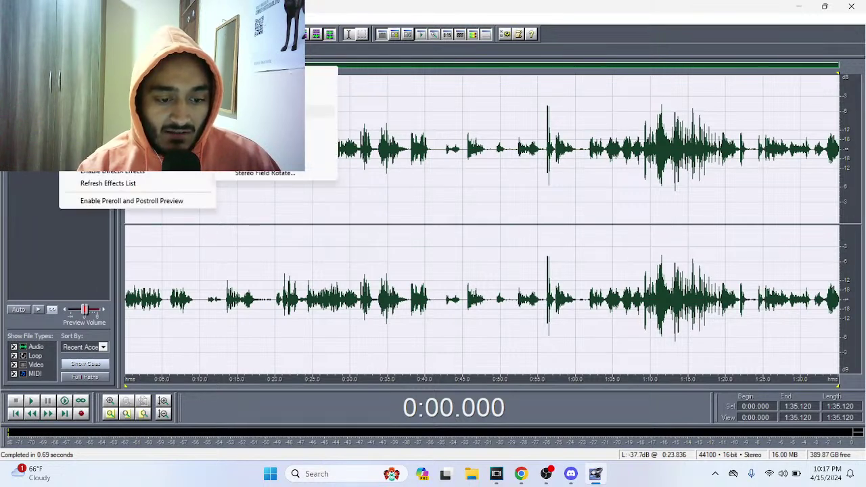
pyautogui.click(271, 136)
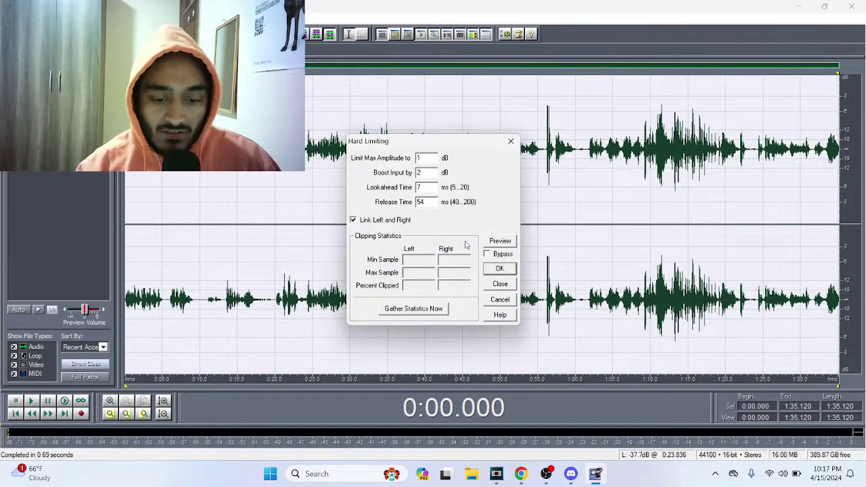
pyautogui.click(500, 268)
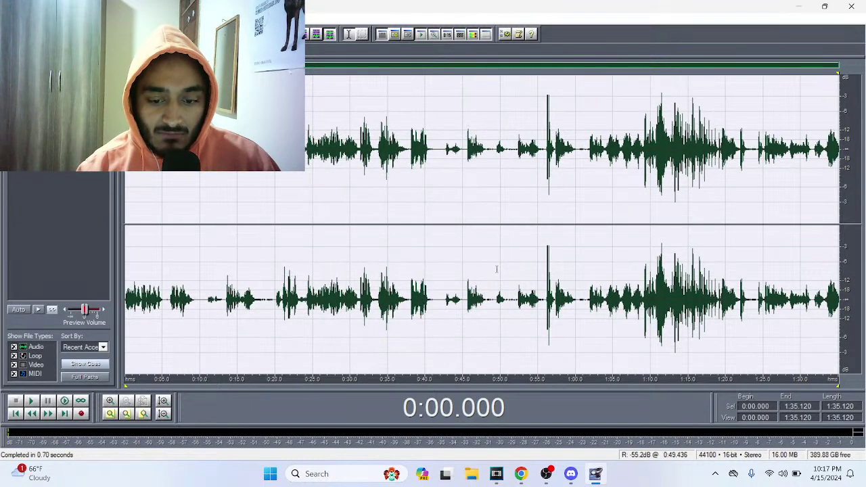
pyautogui.press('space')
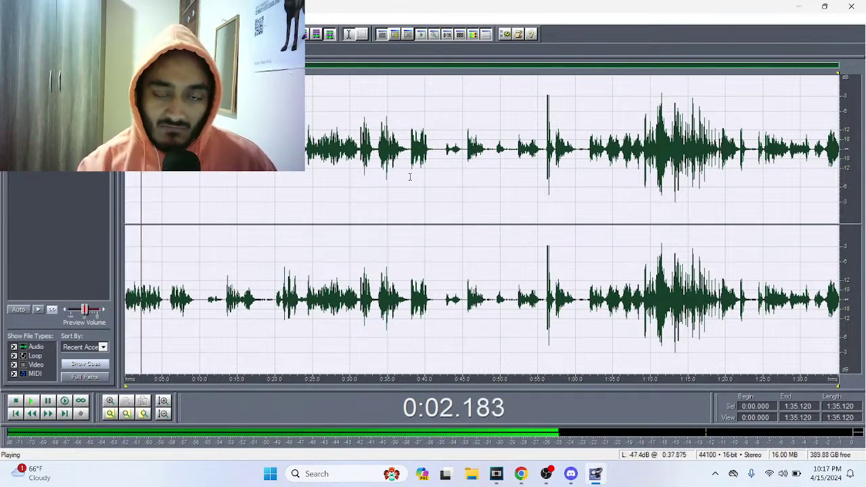
pyautogui.press('space')
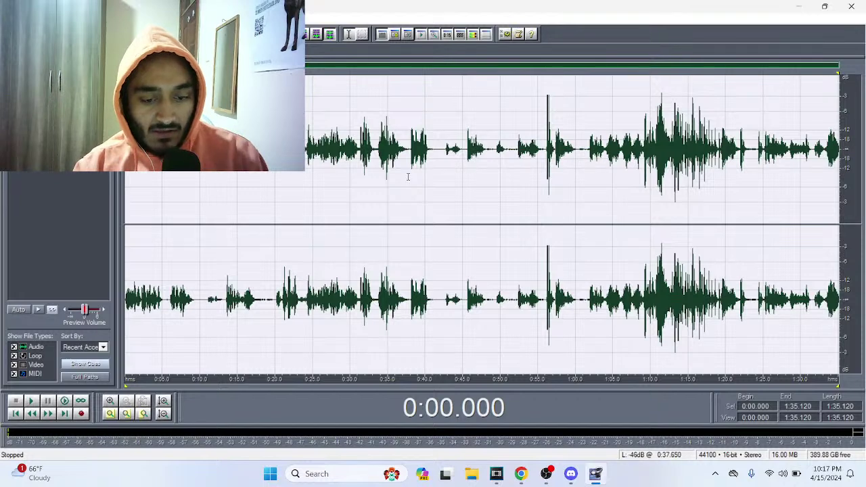
pyautogui.click(542, 142)
pyautogui.press('space')
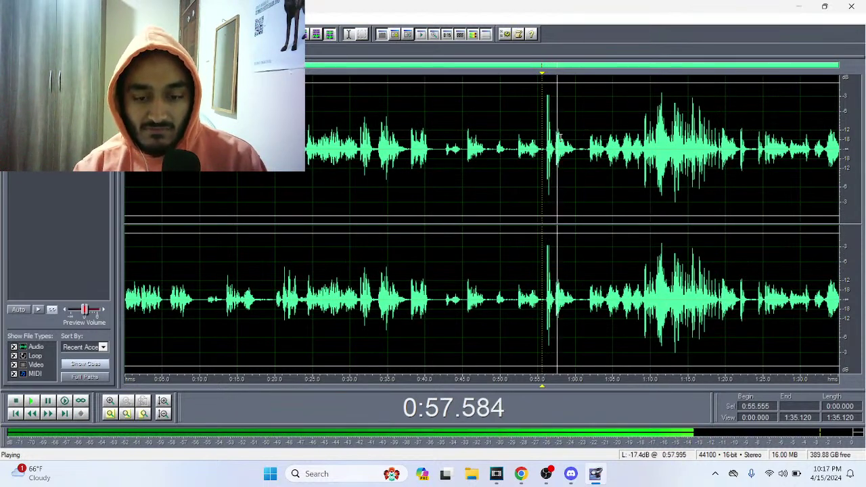
pyautogui.press('space')
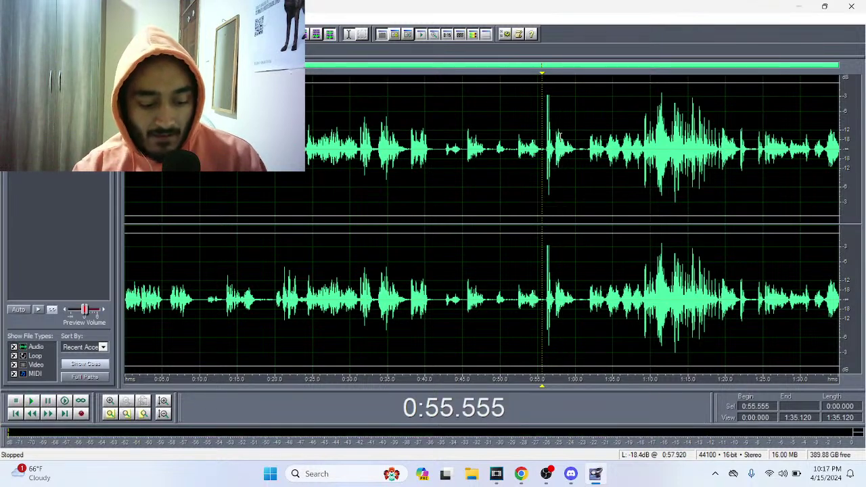
# - Try another Hard Limiting pass on the entire wave with 1 dB maximum amplitude and 2 dB input boost
pyautogui.hotkey('ctrl', 'a')
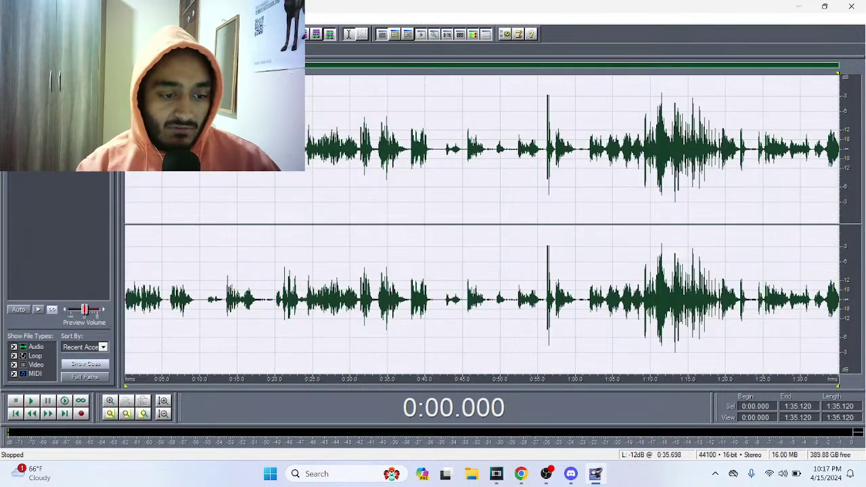
pyautogui.hotkey('shift', 'F10')
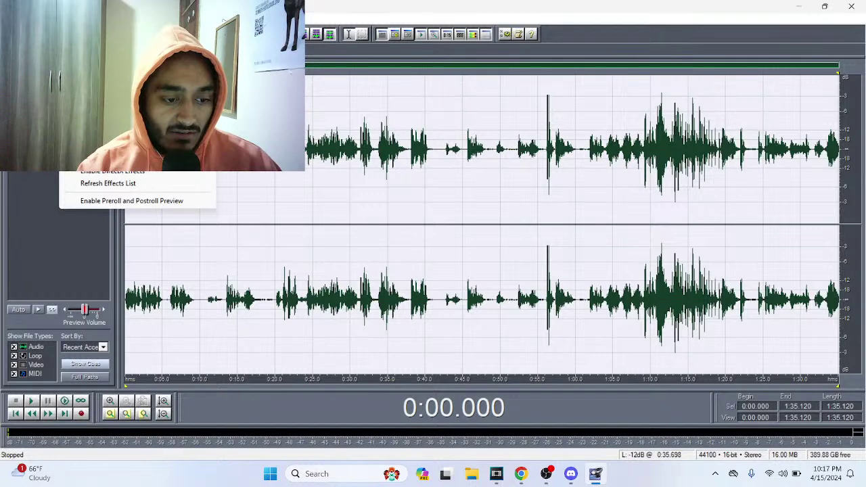
pyautogui.press('Down')
pyautogui.press('Return')
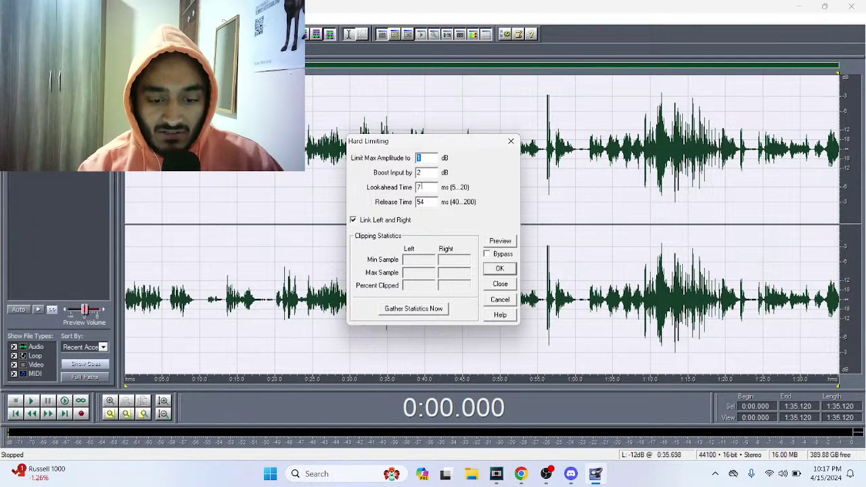
pyautogui.click(509, 269)
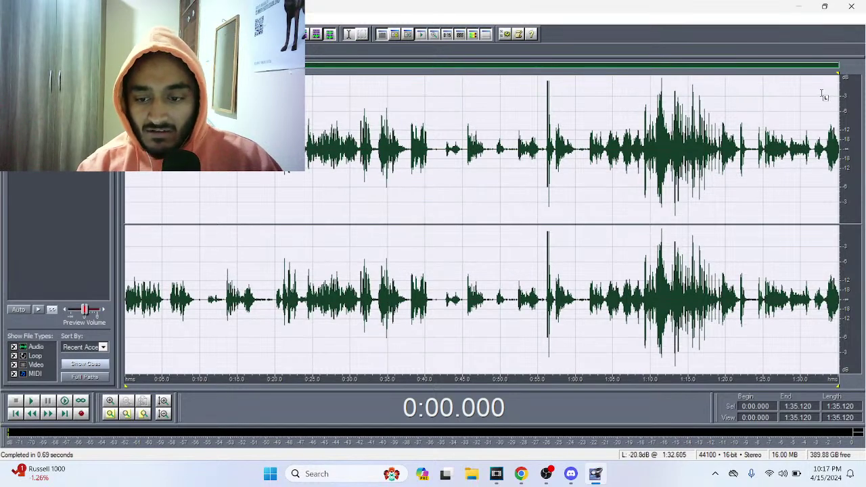
pyautogui.click(479, 149)
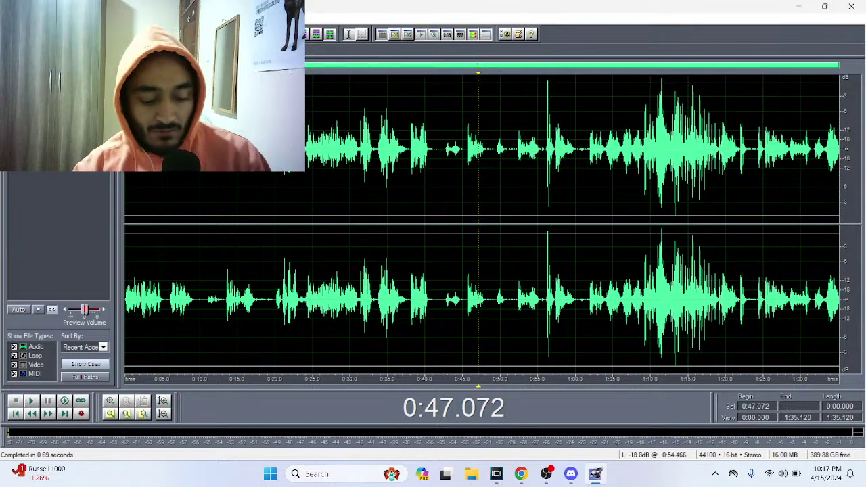
pyautogui.doubleClick(534, 154)
pyautogui.click(552, 149)
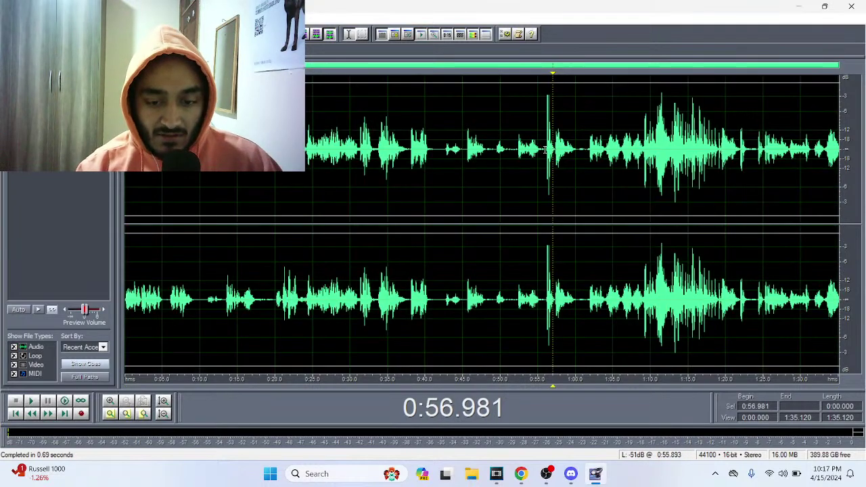
# - Select the audio from the start to about 0:55.855 and normalize it to 80%
pyautogui.moveTo(545, 151); pyautogui.dragTo(125, 150)
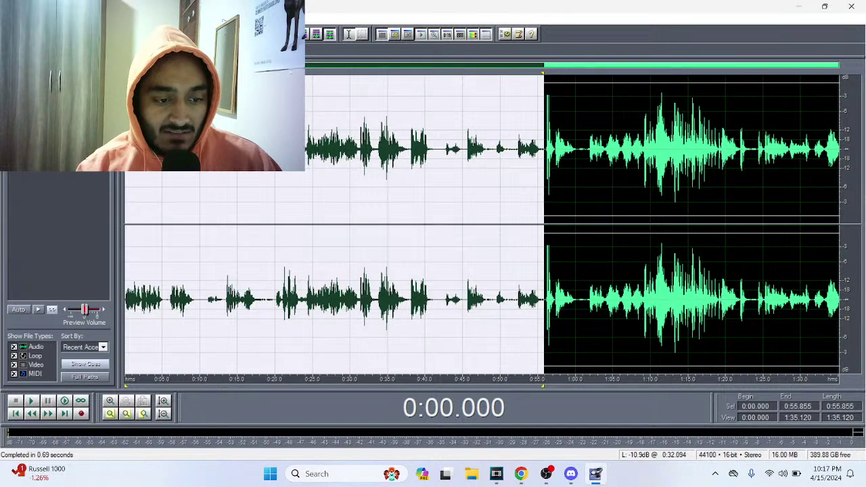
pyautogui.click(67, 19)
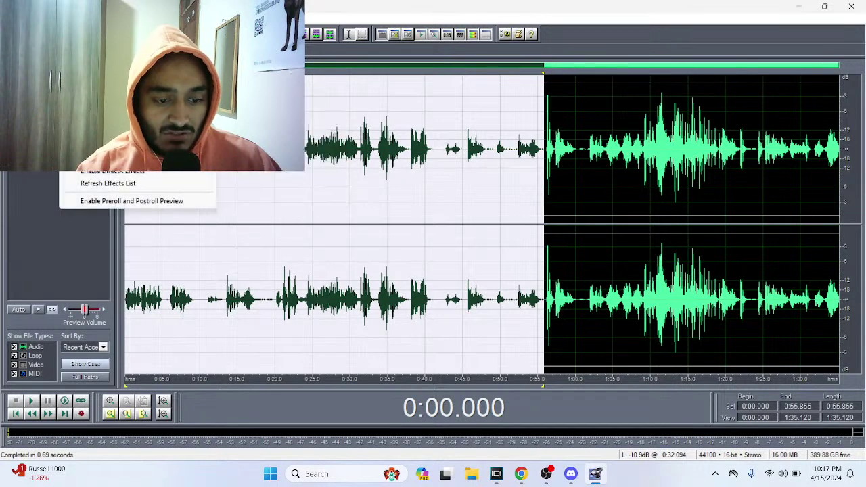
pyautogui.moveTo(136, 68)
pyautogui.click(271, 148)
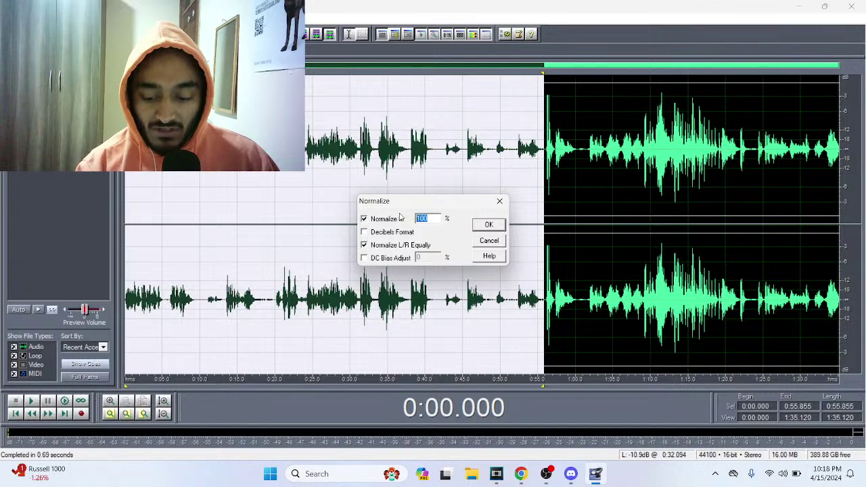
pyautogui.write('90')
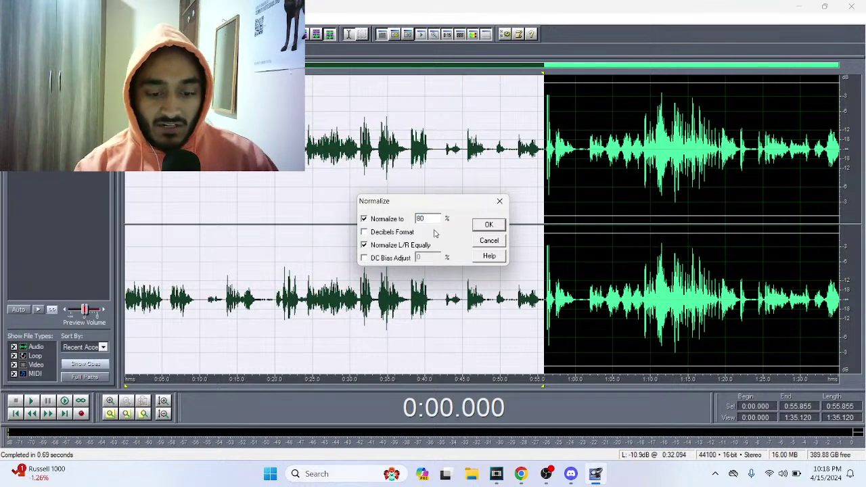
pyautogui.click(478, 228)
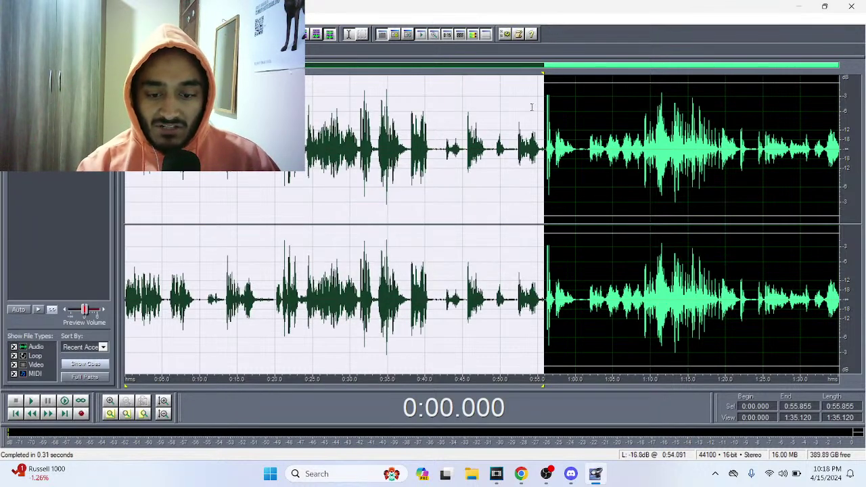
pyautogui.click(500, 117)
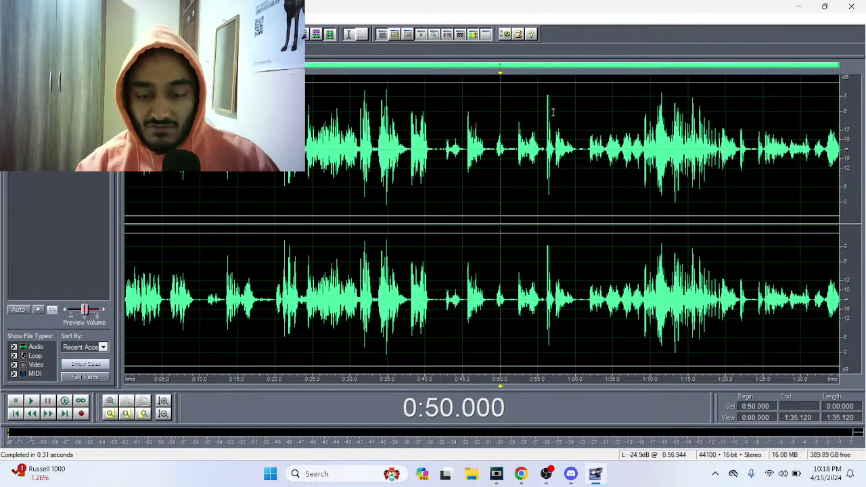
# - Select the closing section from about 1:23.858 to the end, play it briefly, and normalize it to 80%
pyautogui.moveTo(754, 147); pyautogui.dragTo(840, 149)
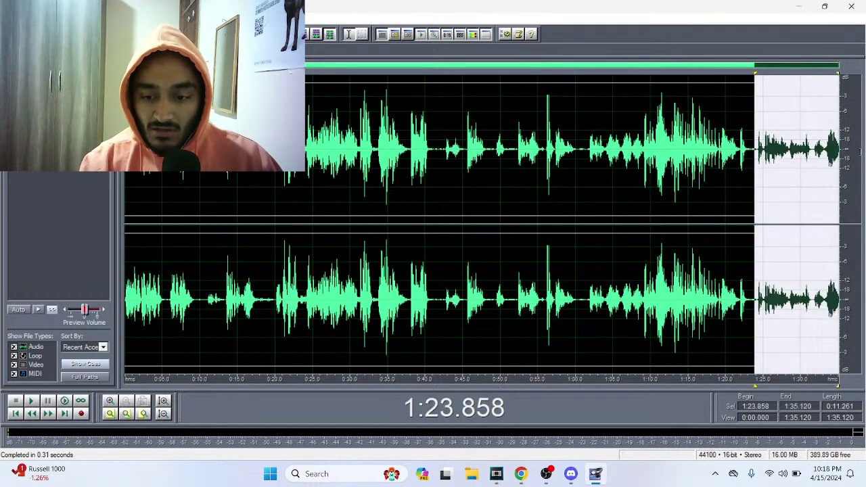
pyautogui.press('space')
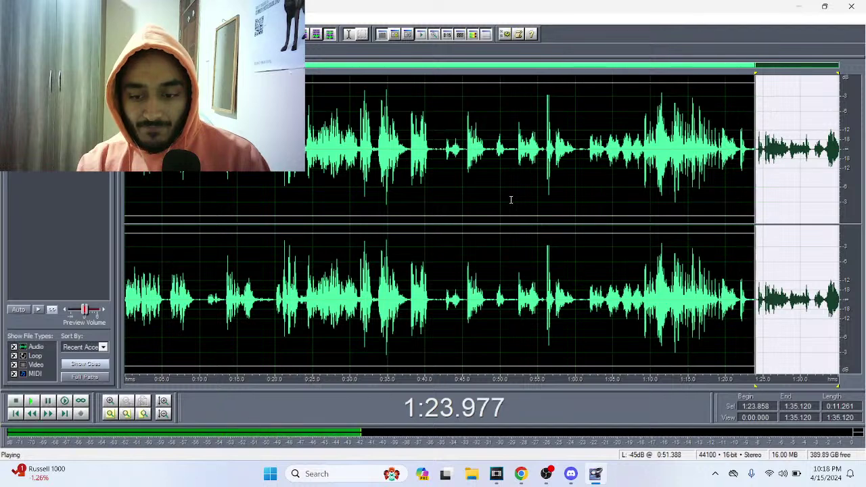
pyautogui.press('space')
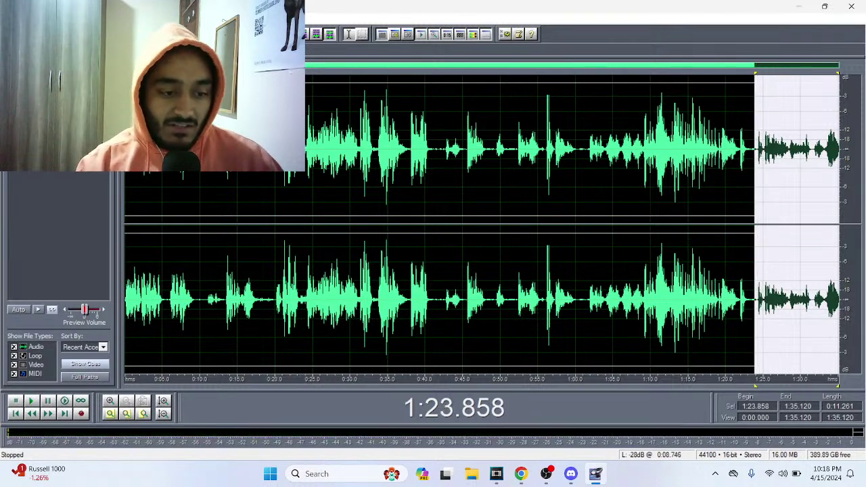
pyautogui.rightClick(59, 135)
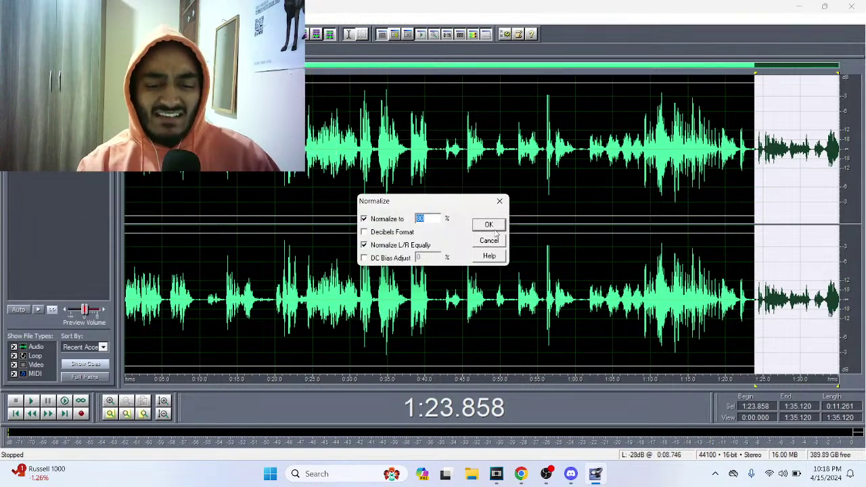
pyautogui.click(493, 225)
pyautogui.click(534, 218)
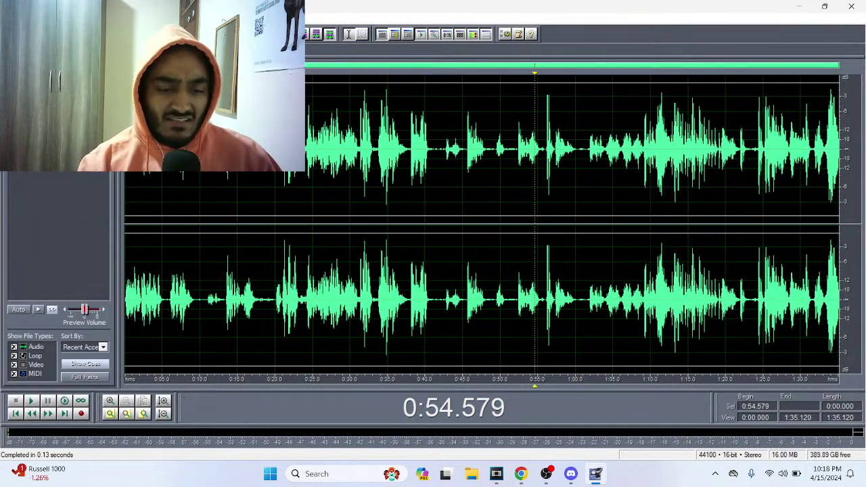
# - Play the audio from the start and listen to the quiet gaps at about 0:10–0:11 and 0:17–0:20 for background noise
pyautogui.press('Home')
pyautogui.press('space')
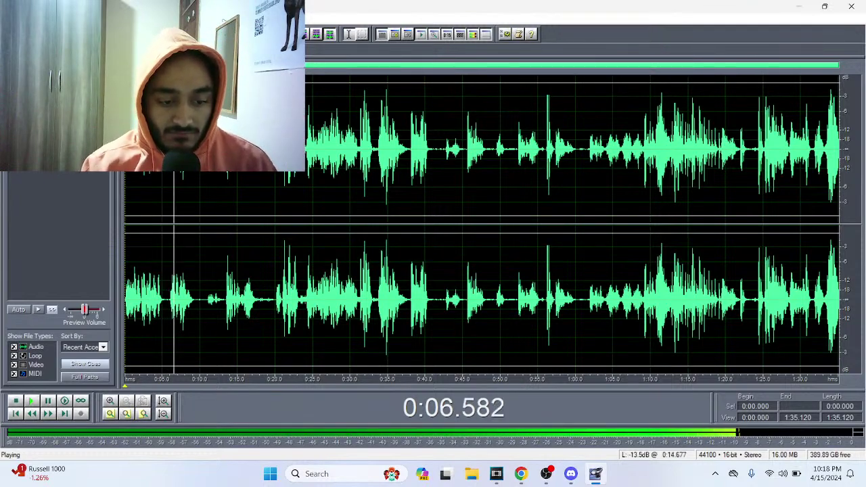
pyautogui.scroll(3, 334, 71)
pyautogui.moveTo(334, 71); pyautogui.dragTo(298, 71)
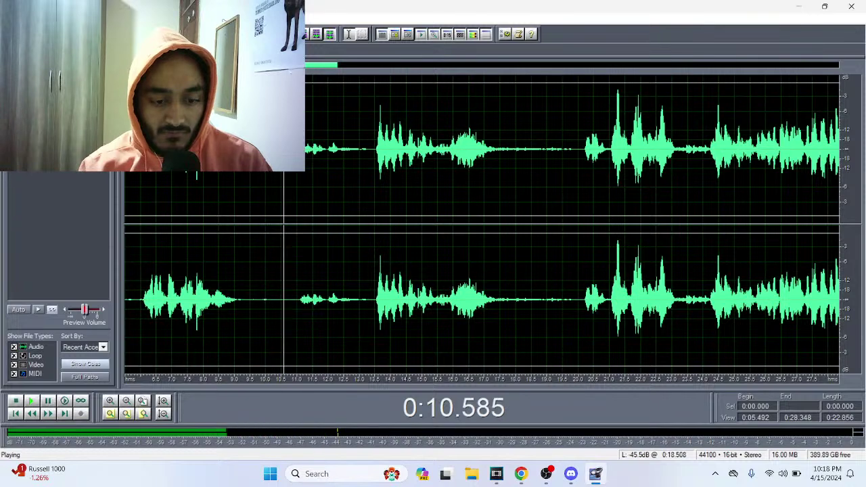
pyautogui.press('space')
pyautogui.moveTo(269, 284); pyautogui.dragTo(297, 284)
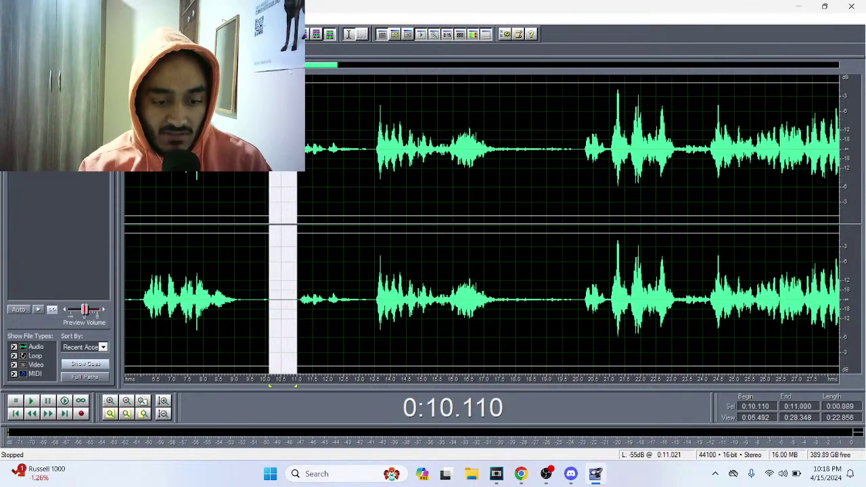
pyautogui.press('space')
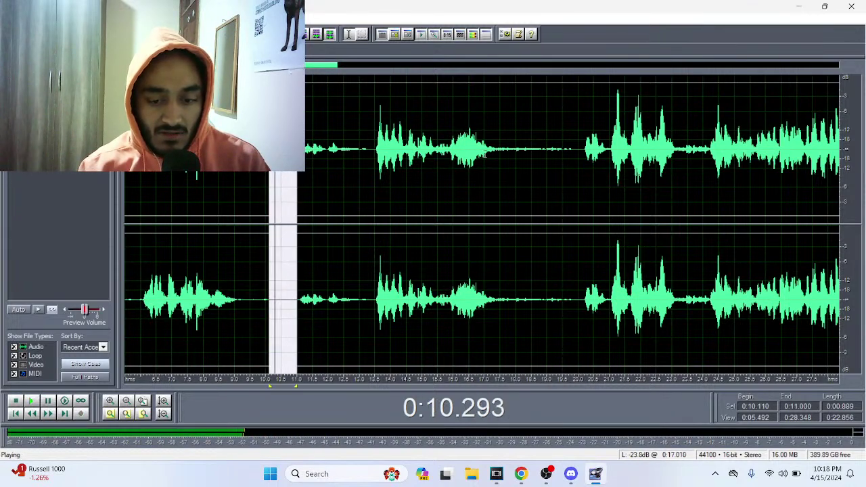
pyautogui.moveTo(497, 155); pyautogui.dragTo(578, 155)
pyautogui.press('space')
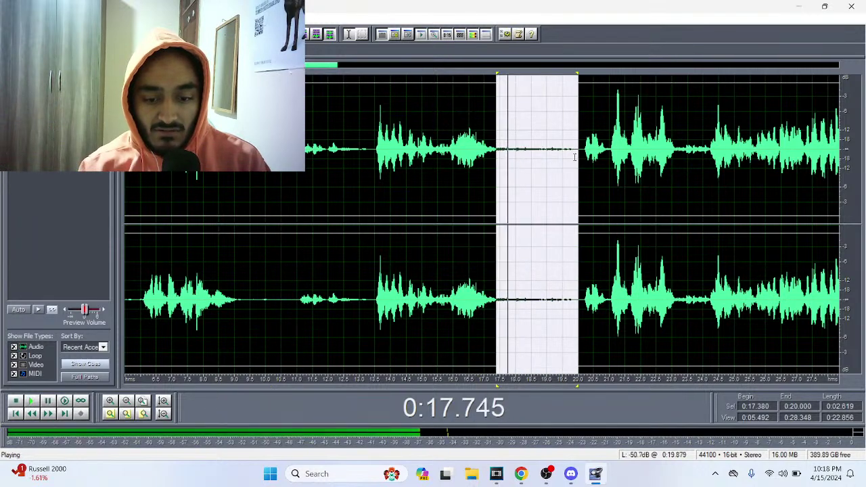
pyautogui.press('space')
pyautogui.click(272, 155)
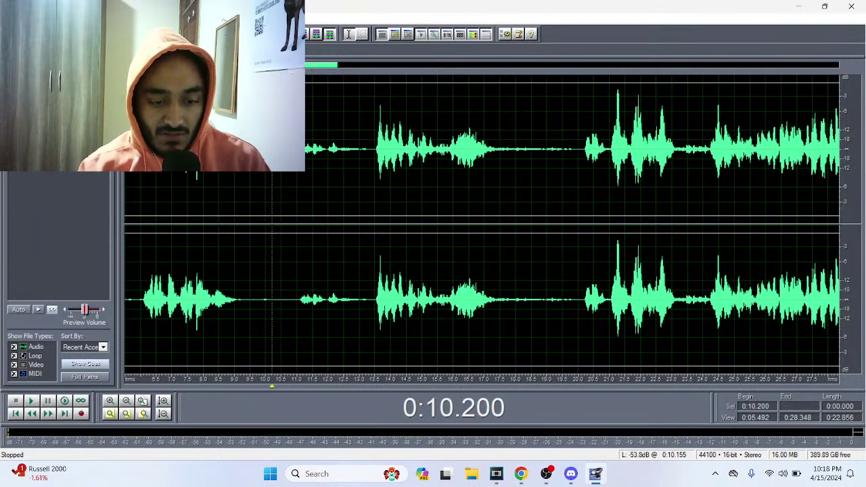
# - Select the quiet gap from about 0:10.110 to 0:11.000 and capture it as the noise reduction profile
pyautogui.moveTo(269, 312); pyautogui.dragTo(297, 311)
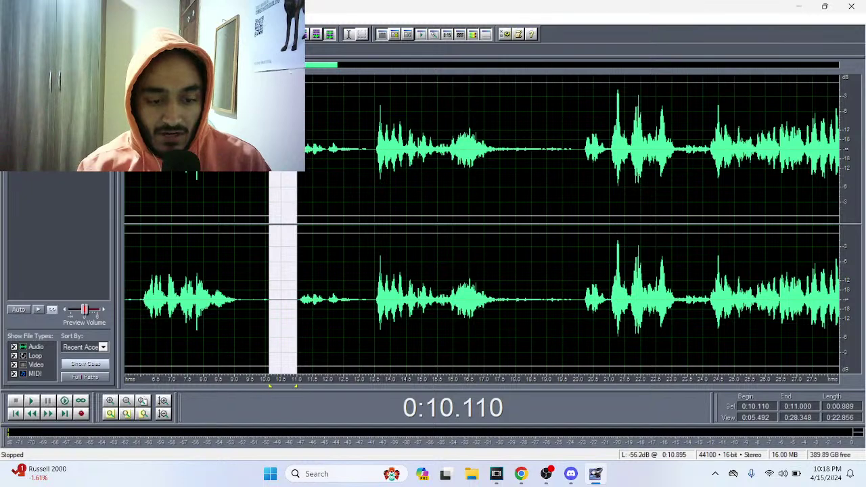
pyautogui.rightClick(290, 150)
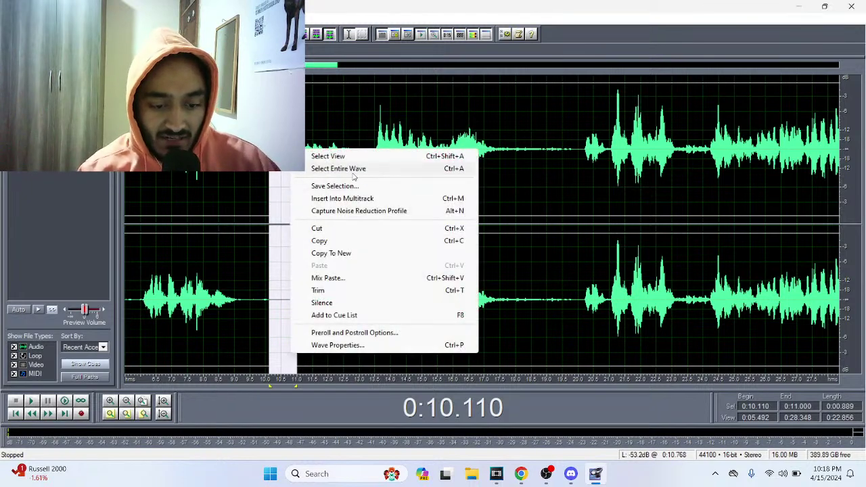
pyautogui.click(383, 212)
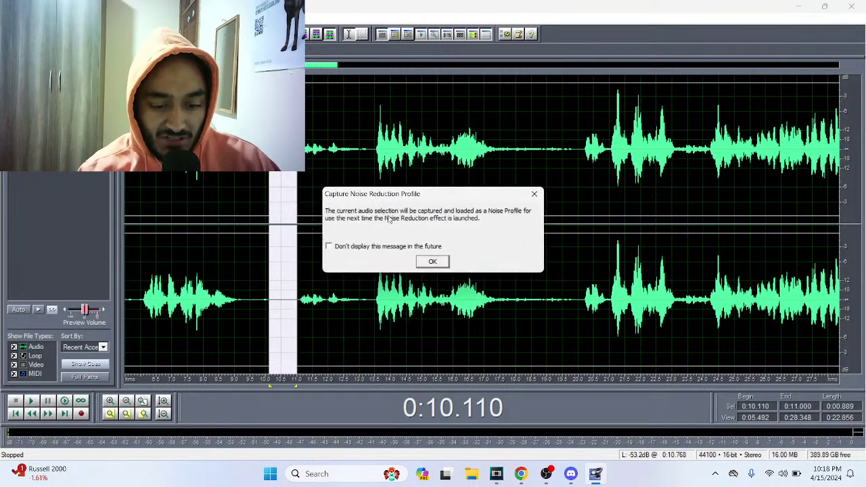
pyautogui.click(432, 262)
pyautogui.scroll(-3, 359, 200)
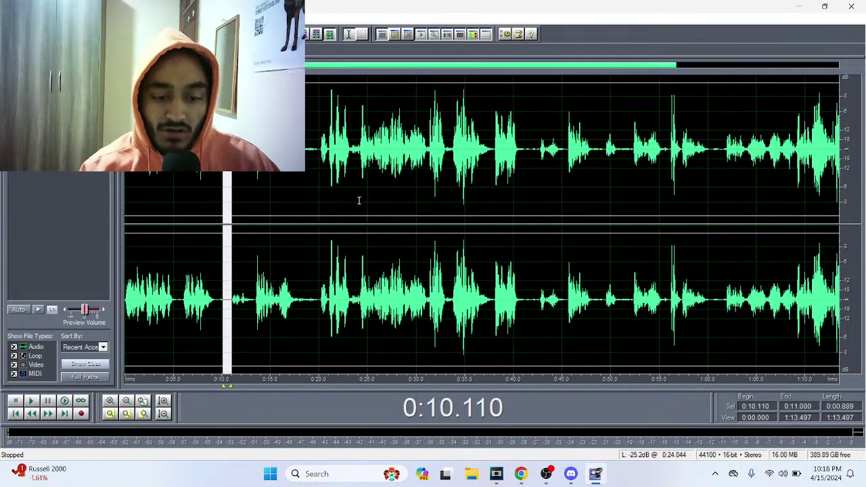
pyautogui.scroll(-1, 359, 200)
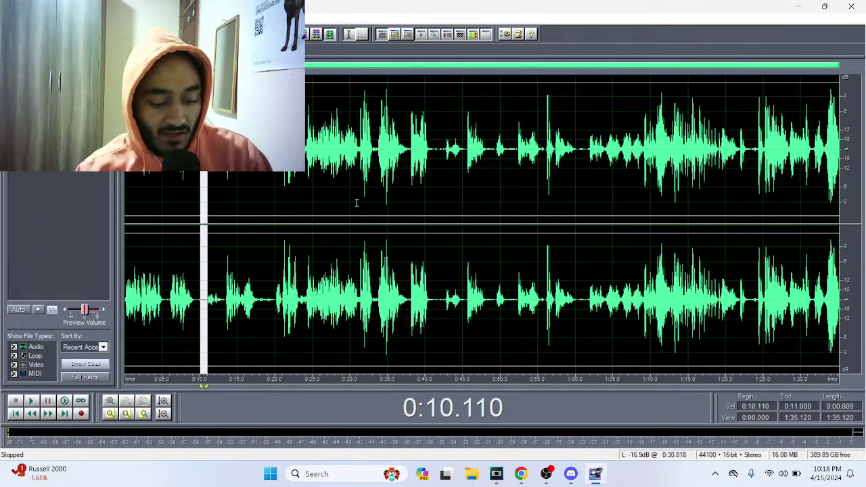
# - Select the entire audio, open Noise Reduction with the captured noise profile, and start its preview
pyautogui.hotkey('ctrl', 'a')
pyautogui.rightClick(60, 143)
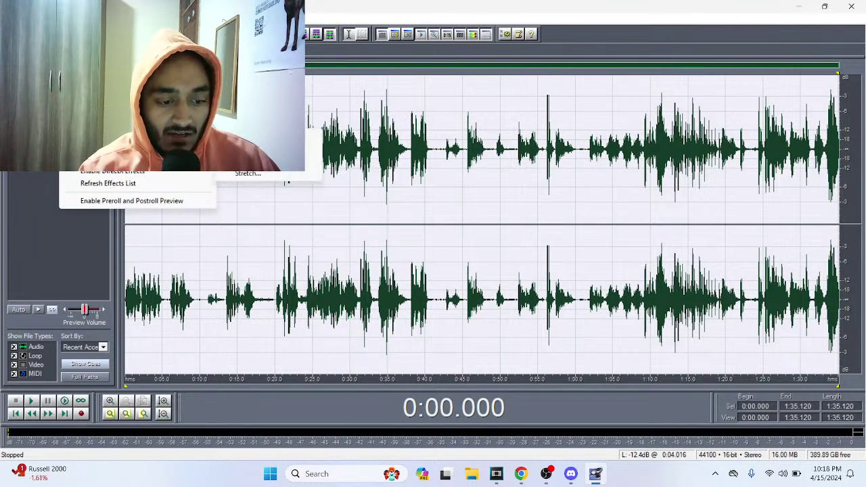
pyautogui.moveTo(189, 110)
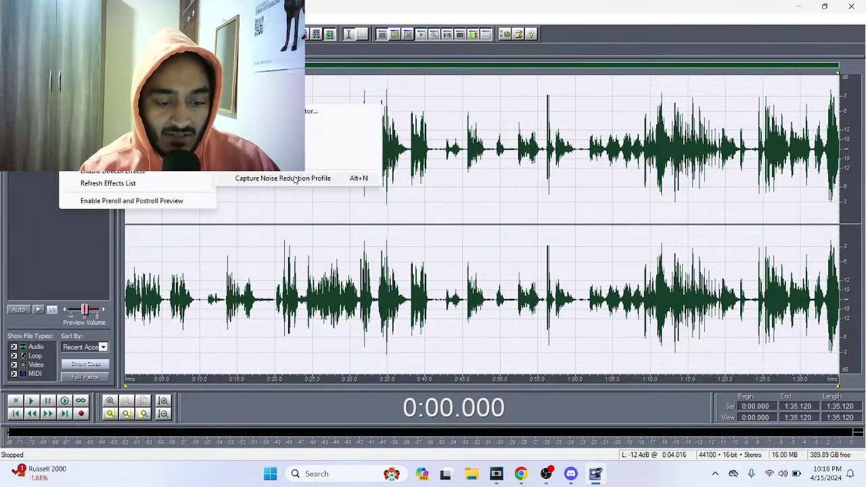
pyautogui.click(295, 162)
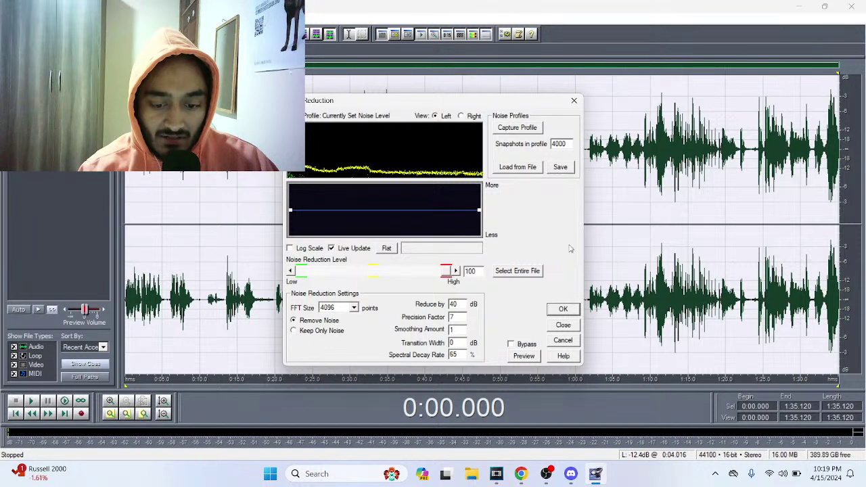
pyautogui.click(525, 357)
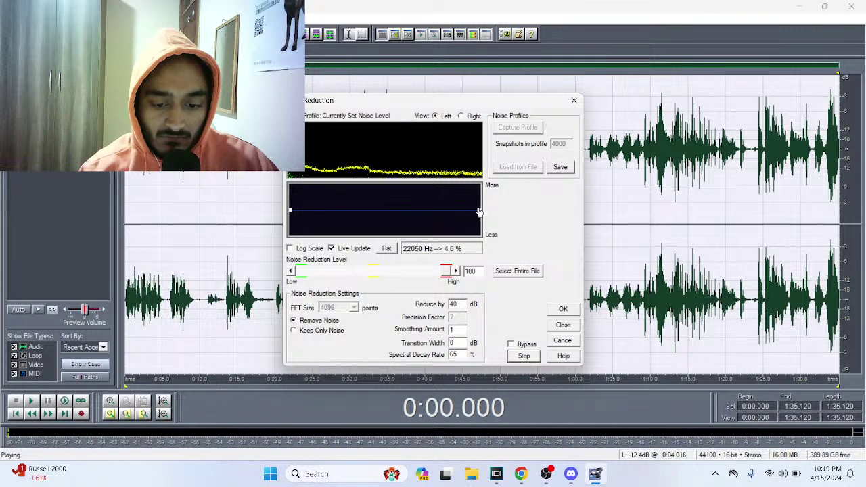
# - Try raising both ends of the noise reduction curve slightly above the middle while previewing the audio
pyautogui.moveTo(479, 211); pyautogui.dragTo(479, 205)
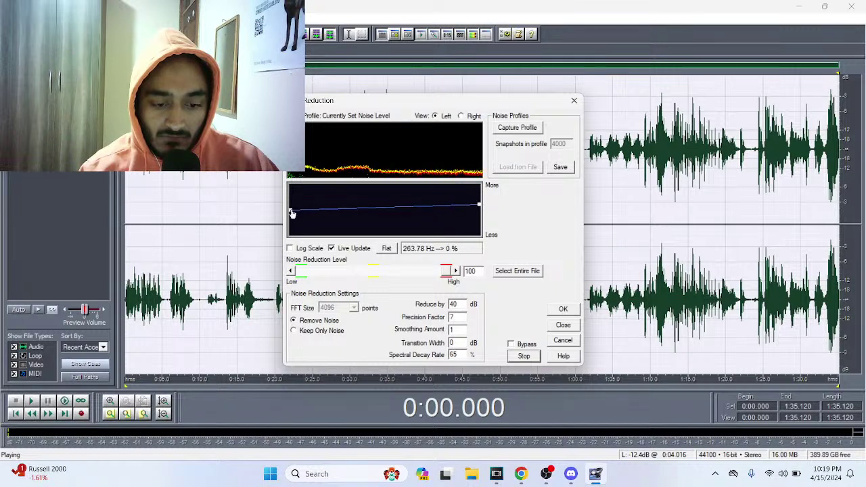
pyautogui.moveTo(291, 210); pyautogui.dragTo(291, 205)
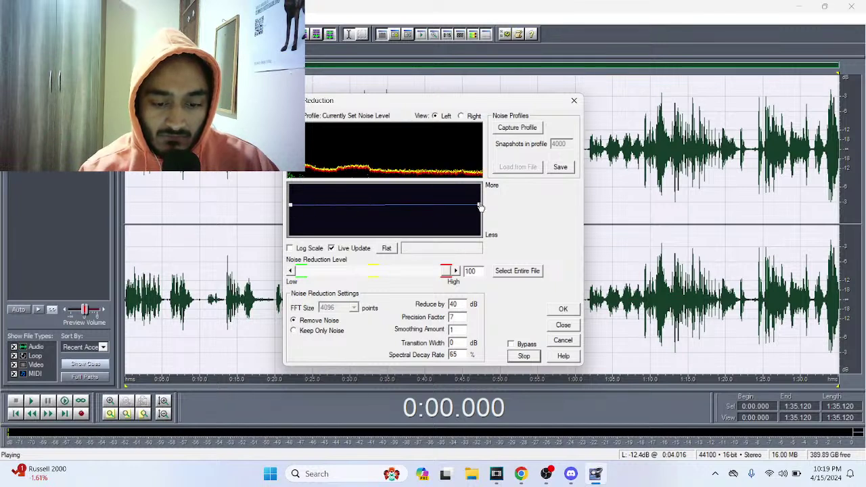
pyautogui.moveTo(479, 205); pyautogui.dragTo(479, 207)
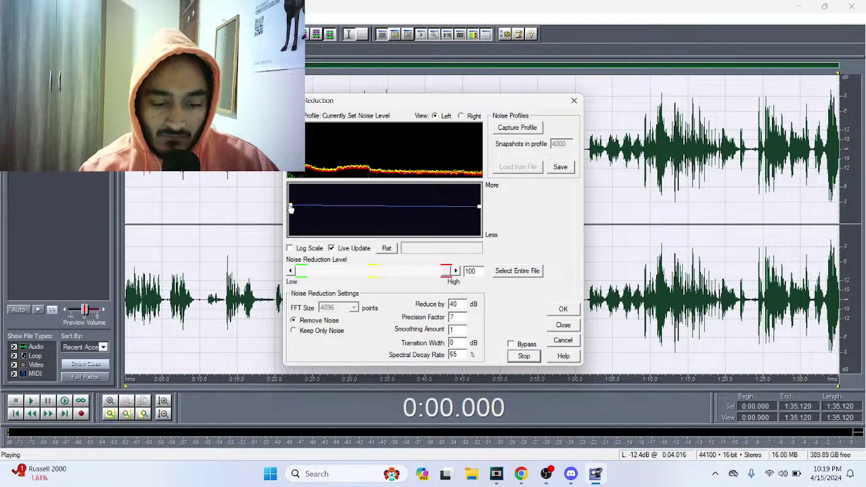
pyautogui.moveTo(291, 209); pyautogui.dragTo(291, 211)
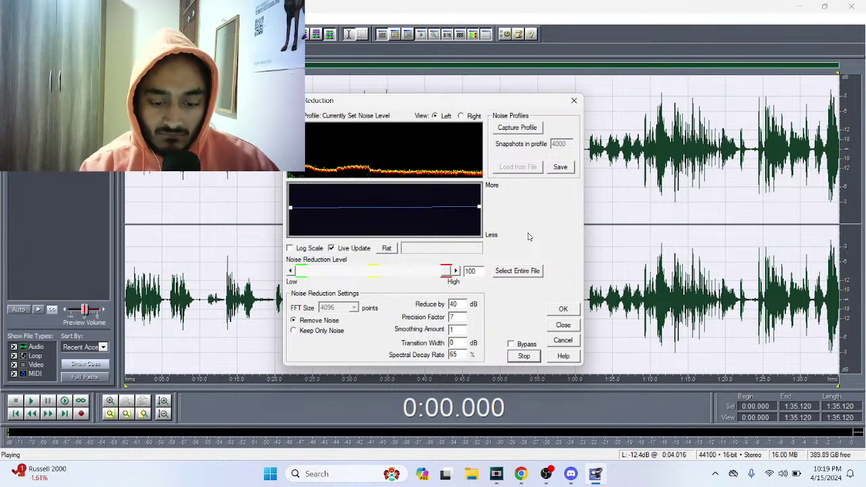
# - Preview with Keep Only Noise and try lowering both ends of the noise reduction curve to about -32%
pyautogui.click(295, 331)
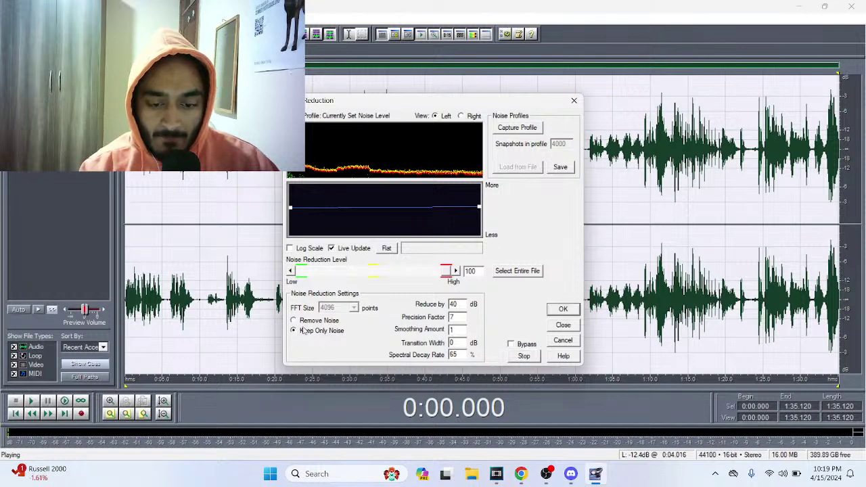
pyautogui.moveTo(477, 207); pyautogui.dragTo(479, 211)
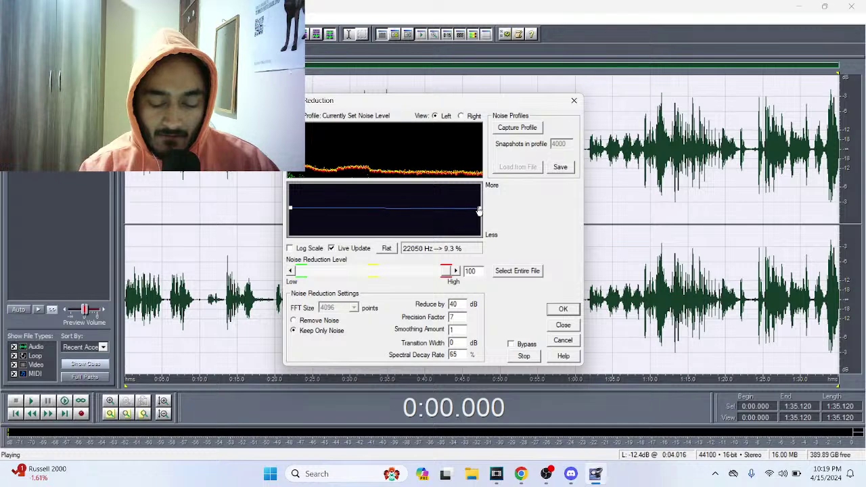
pyautogui.moveTo(291, 208); pyautogui.dragTo(291, 212)
pyautogui.moveTo(479, 210); pyautogui.dragTo(479, 212)
pyautogui.moveTo(290, 213); pyautogui.dragTo(291, 220)
pyautogui.moveTo(476, 209); pyautogui.dragTo(479, 219)
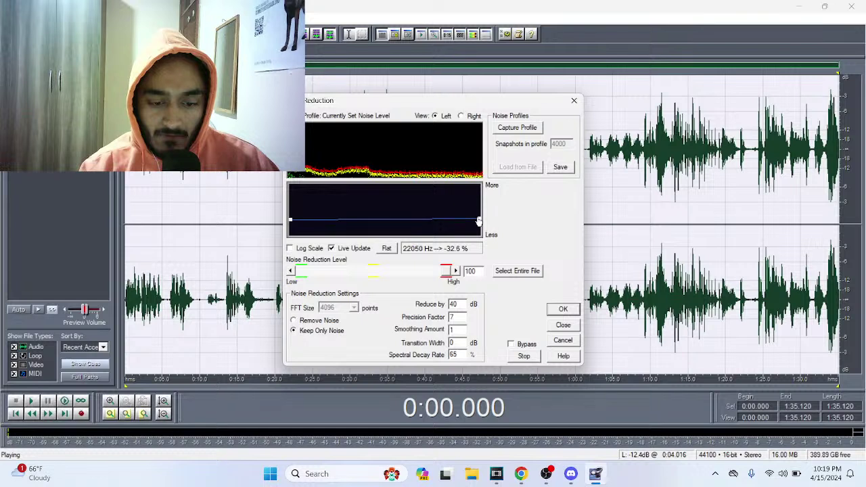
# - Flatten the noise reduction curve and try lowering both of its ends to about -60.5%
pyautogui.click(387, 248)
pyautogui.moveTo(478, 212); pyautogui.dragTo(479, 226)
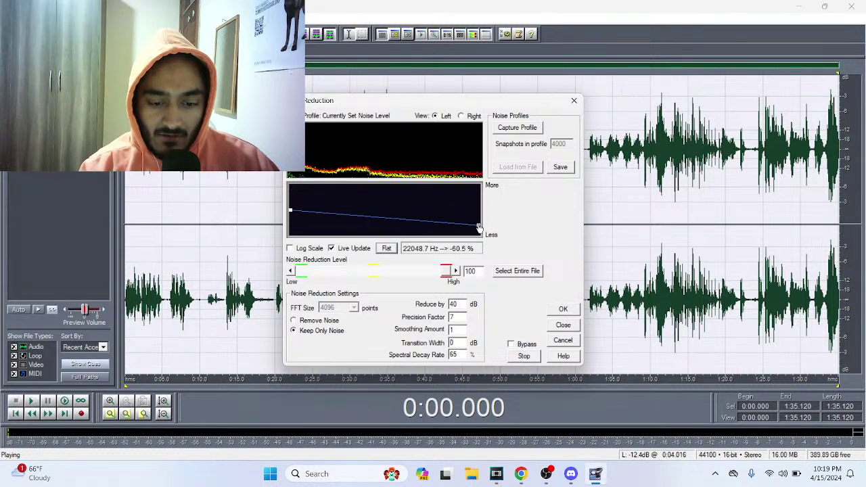
pyautogui.moveTo(291, 212); pyautogui.dragTo(290, 227)
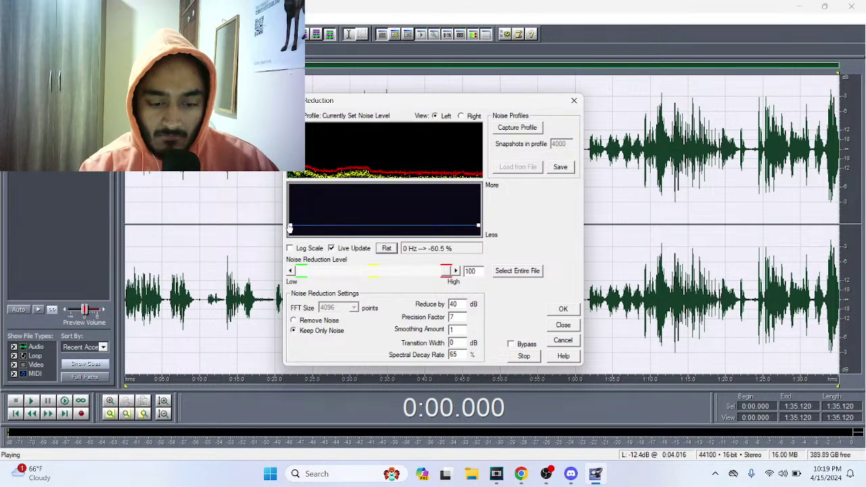
# - Reset the noise reduction curve to flat, choose Remove Noise, and apply it to the entire audio
pyautogui.click(383, 249)
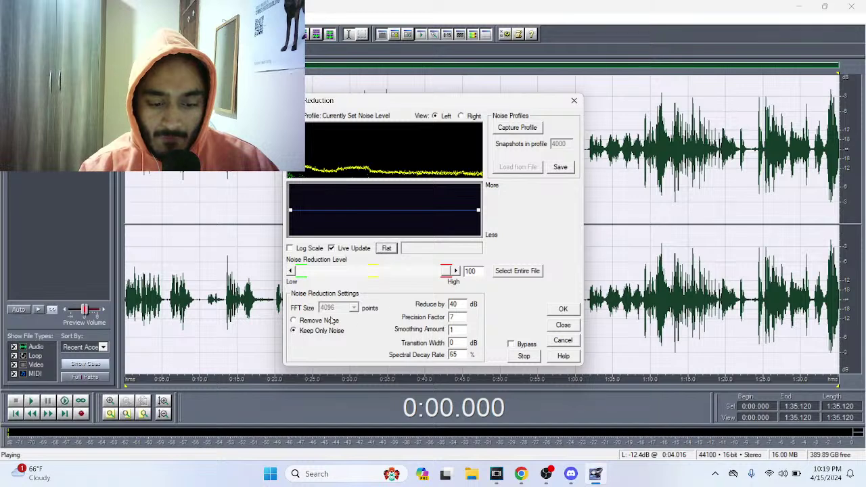
pyautogui.click(307, 322)
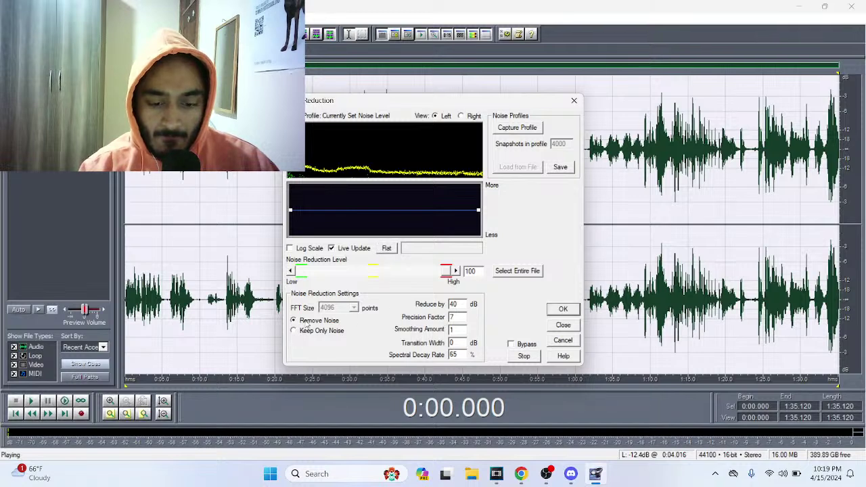
pyautogui.click(563, 310)
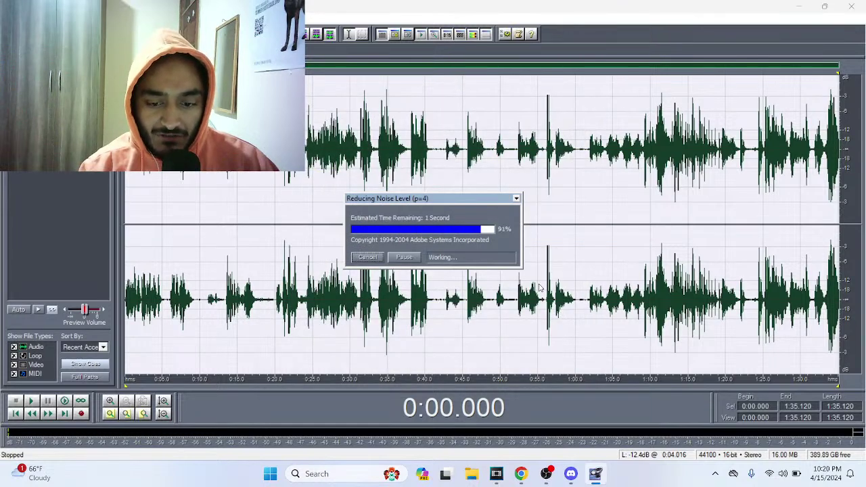
# - Play the processed audio from about 0:42.717 to check the noise reduction, and stop playback
pyautogui.click(581, 285)
pyautogui.click(292, 162)
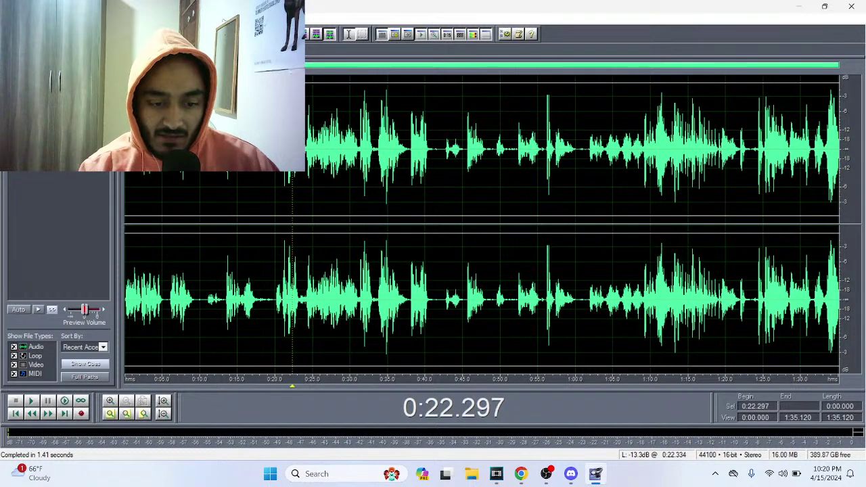
pyautogui.click(517, 139)
pyautogui.click(445, 144)
pyautogui.press('space')
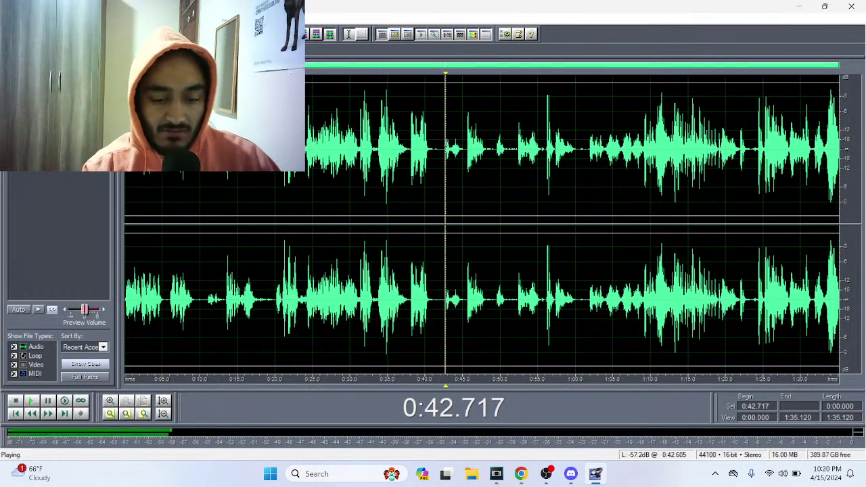
pyautogui.press('space')
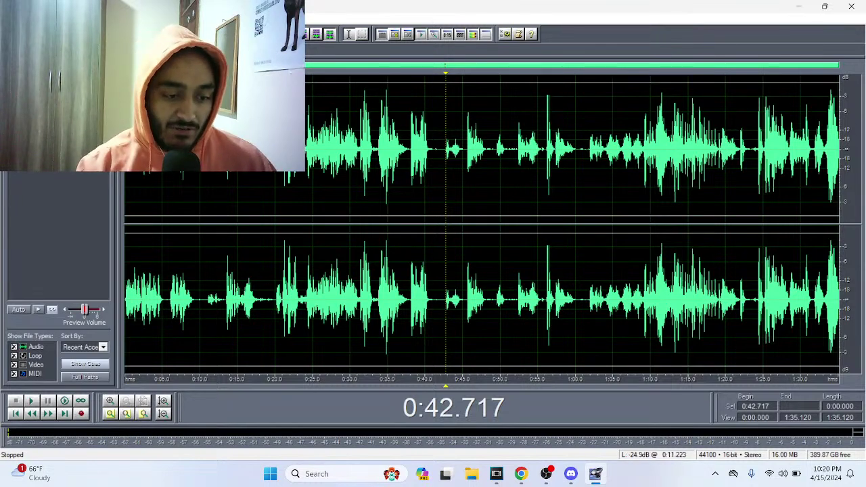
# - Save the enhanced audio file and close Adobe Audition
pyautogui.rightClick(60, 156)
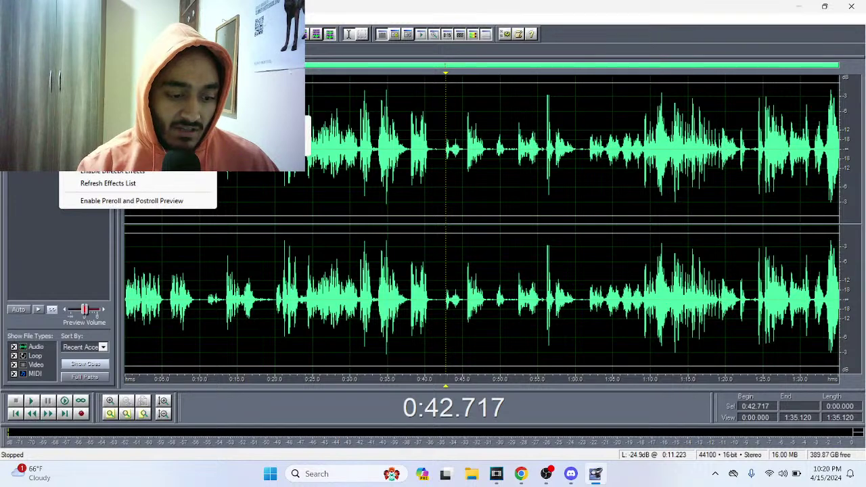
pyautogui.click(384, 180)
pyautogui.hotkey('alt', 'f')
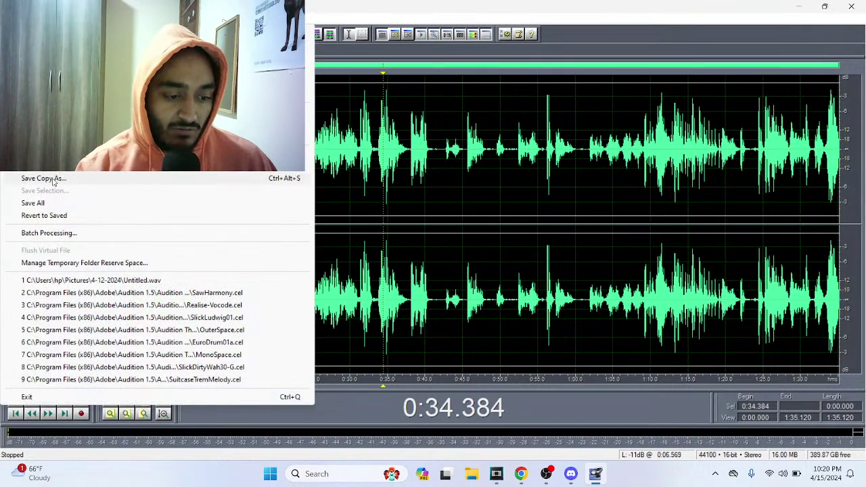
pyautogui.hotkey('ctrl', 's')
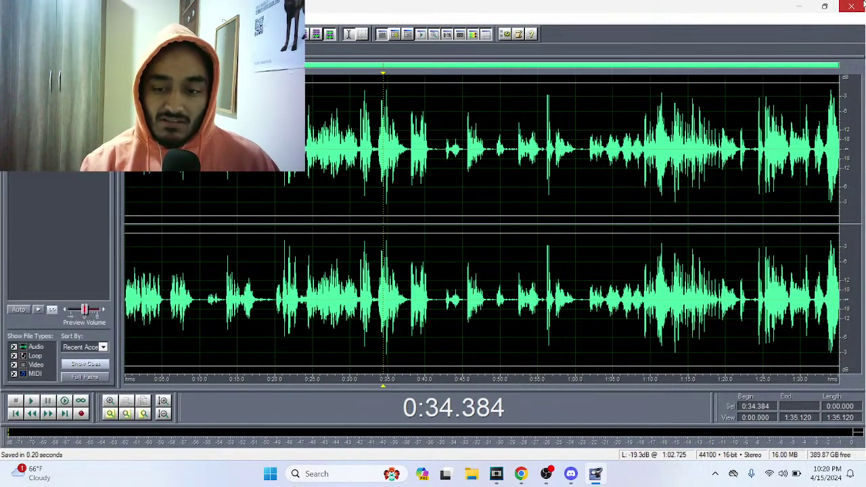
pyautogui.click(851, 6)
pyautogui.click(443, 252)
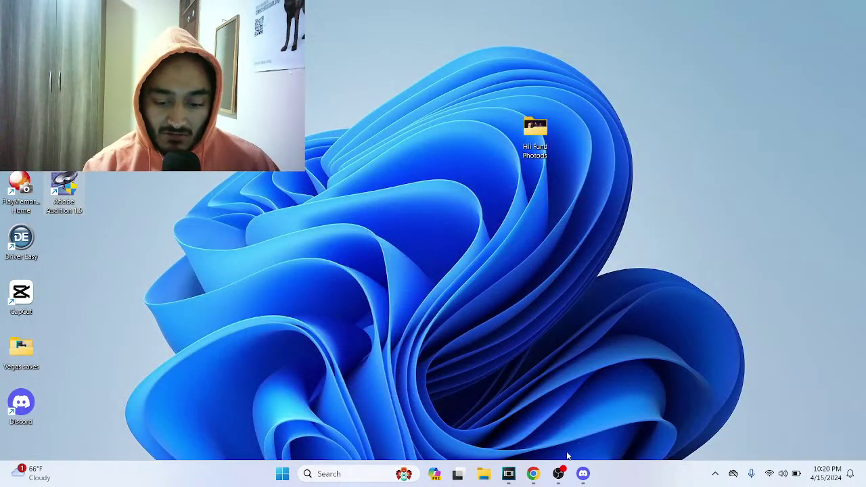
# - Switch to Vegas Pro and delete the fourth track, an unused audio track
pyautogui.click(507, 475)
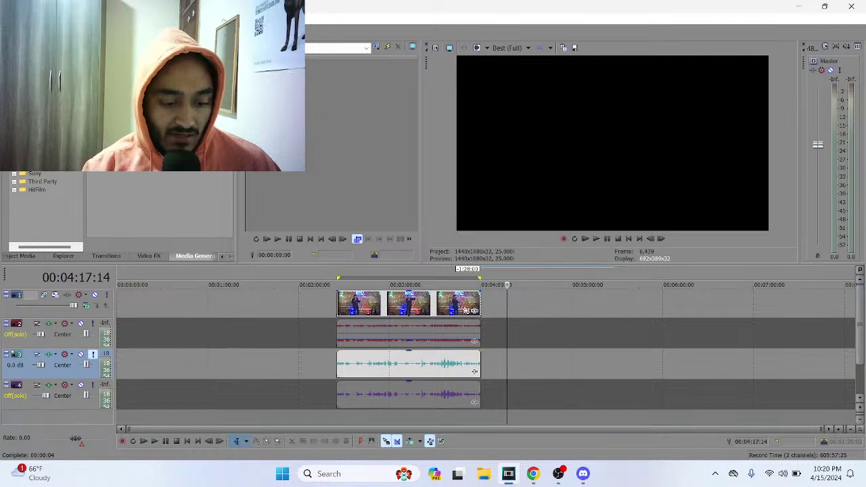
pyautogui.click(79, 403)
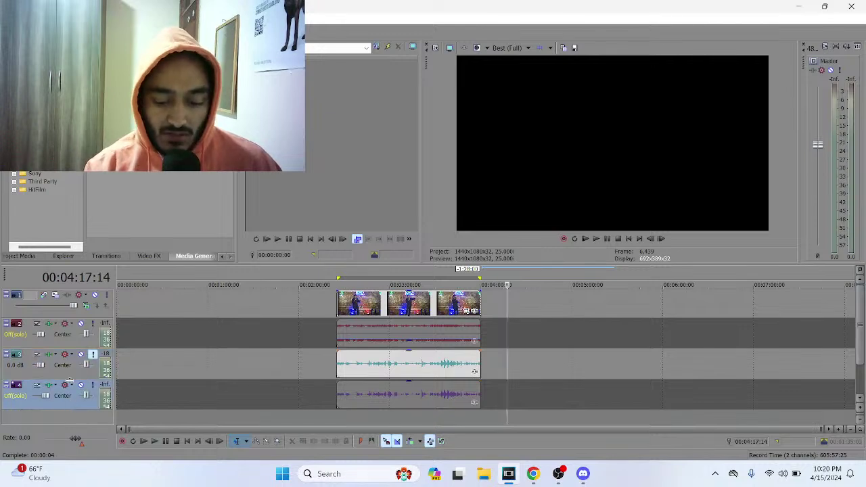
pyautogui.rightClick(68, 404)
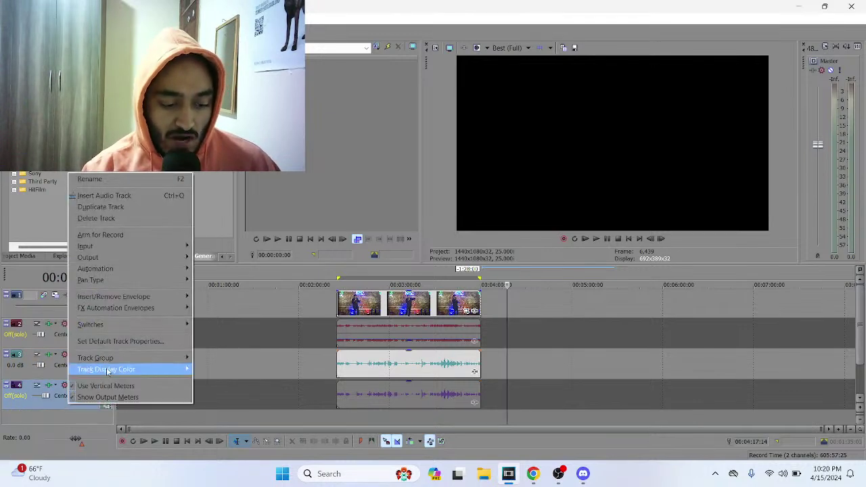
pyautogui.click(96, 217)
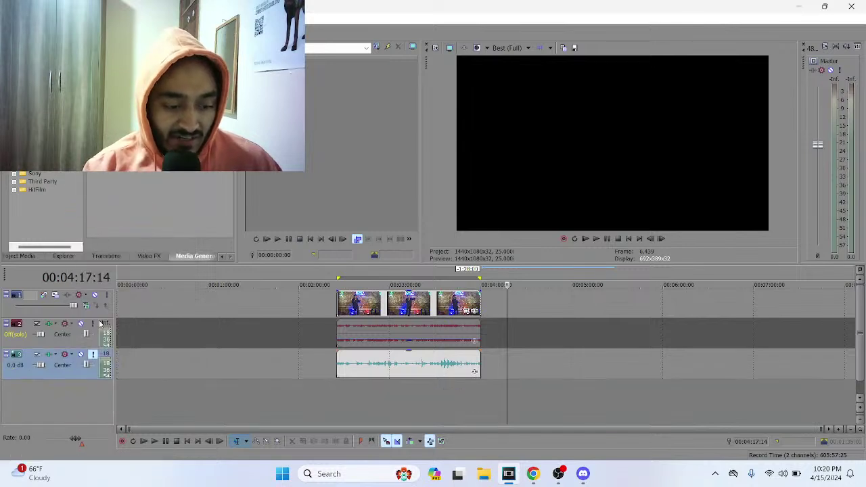
pyautogui.rightClick(72, 371)
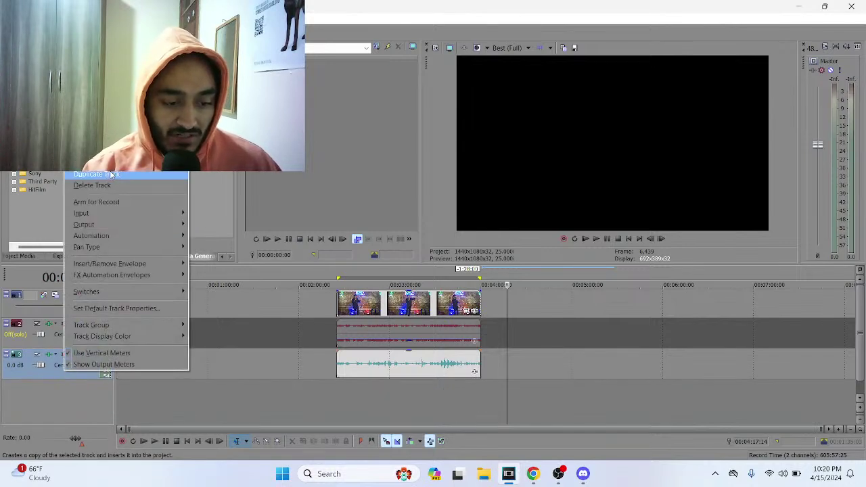
pyautogui.click(96, 174)
pyautogui.rightClick(68, 405)
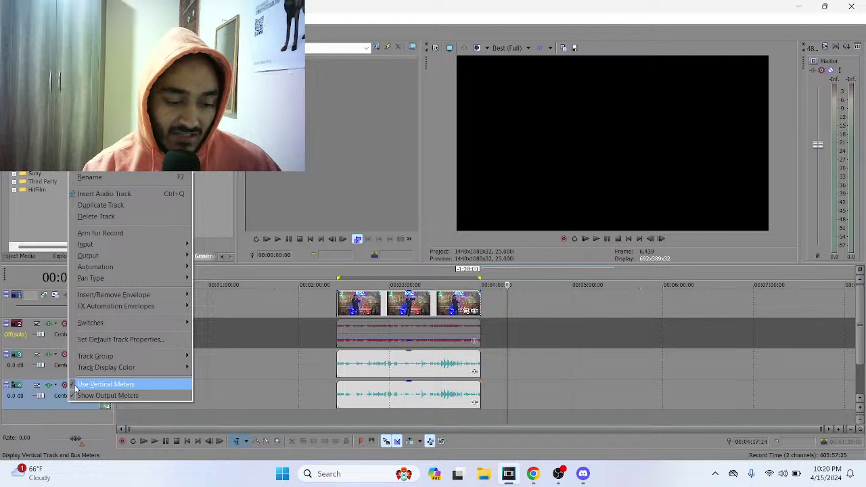
pyautogui.click(90, 216)
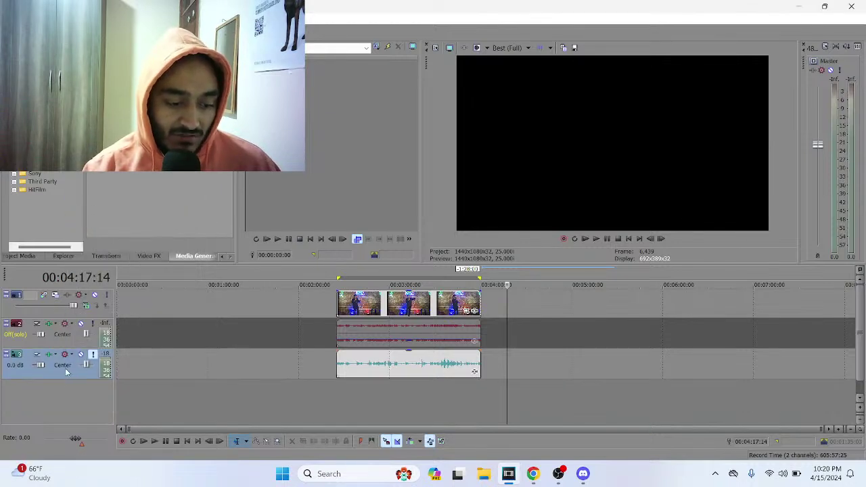
# - Delete the third track, which holds the old unprocessed audio
pyautogui.rightClick(66, 371)
pyautogui.click(96, 182)
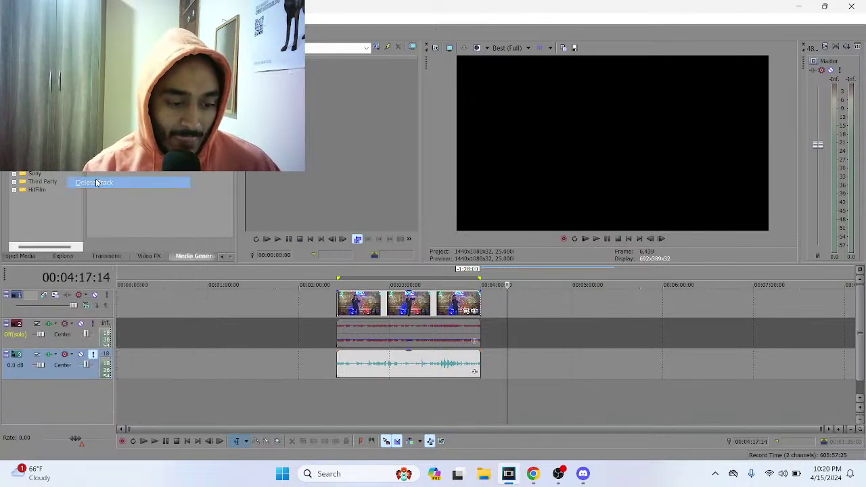
# - Insert Untitled (44100 Hz) from the 4-12-2024 pictures folder as a new audio track, aligned with the clip's start at 00:02:25:06
pyautogui.click(336, 341)
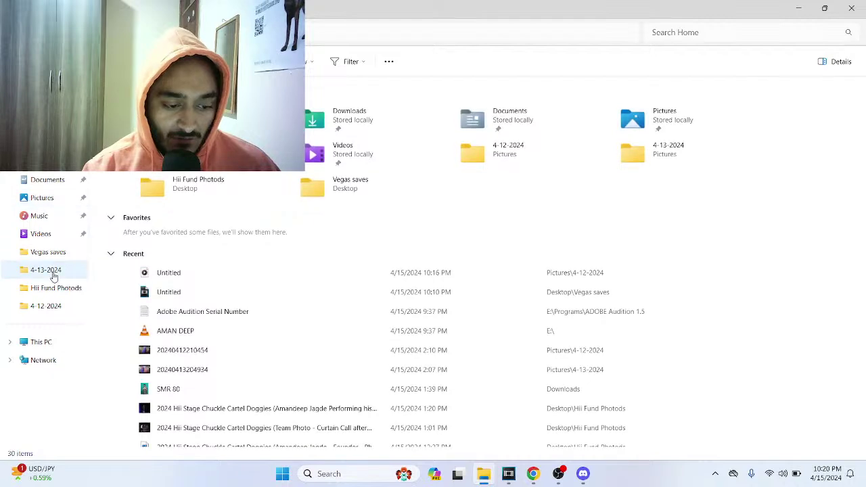
pyautogui.click(52, 270)
pyautogui.hotkey('alt', 'Up')
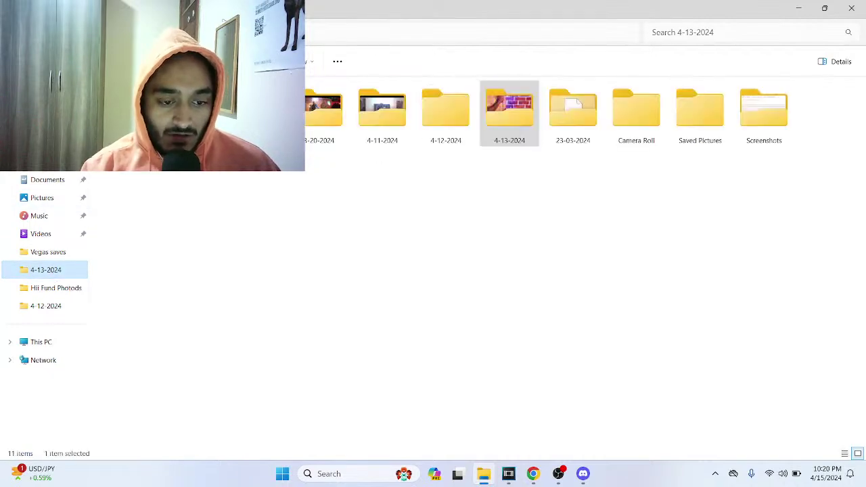
pyautogui.click(436, 106)
pyautogui.doubleClick(437, 106)
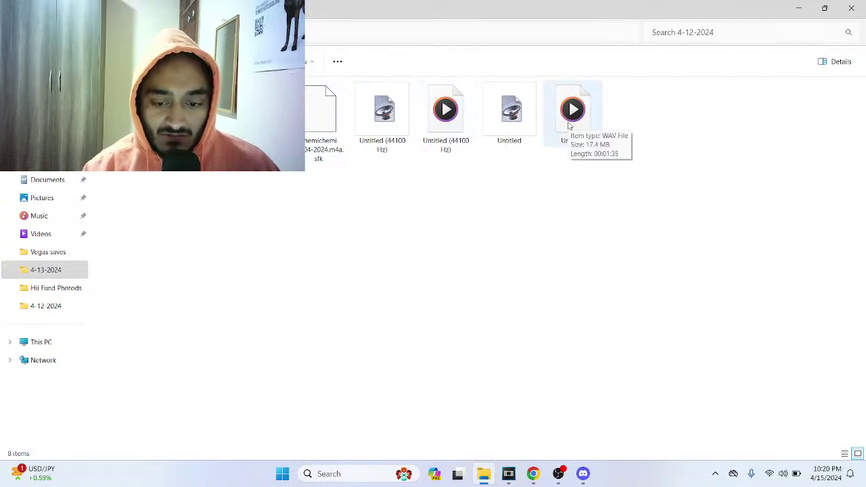
pyautogui.moveTo(433, 122); pyautogui.dragTo(341, 372)
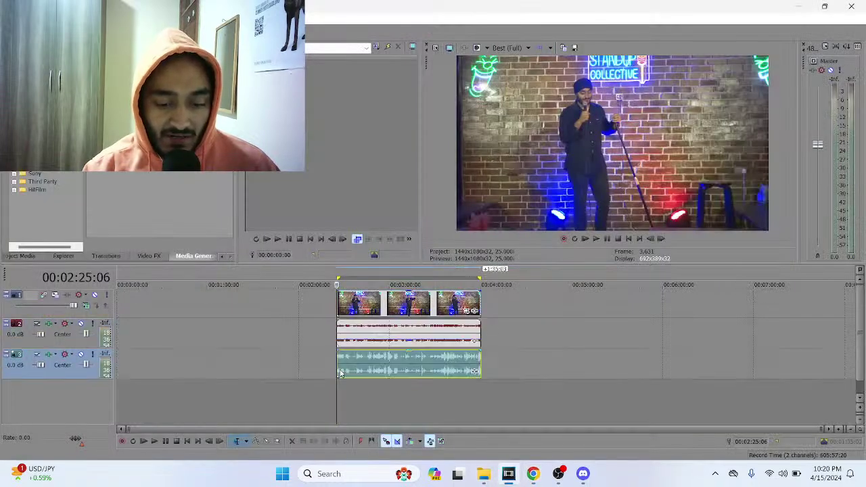
# - Mute the second track, play the clip from 00:02:25:06 to hear the enhanced audio alone, and unmute the track
pyautogui.click(81, 323)
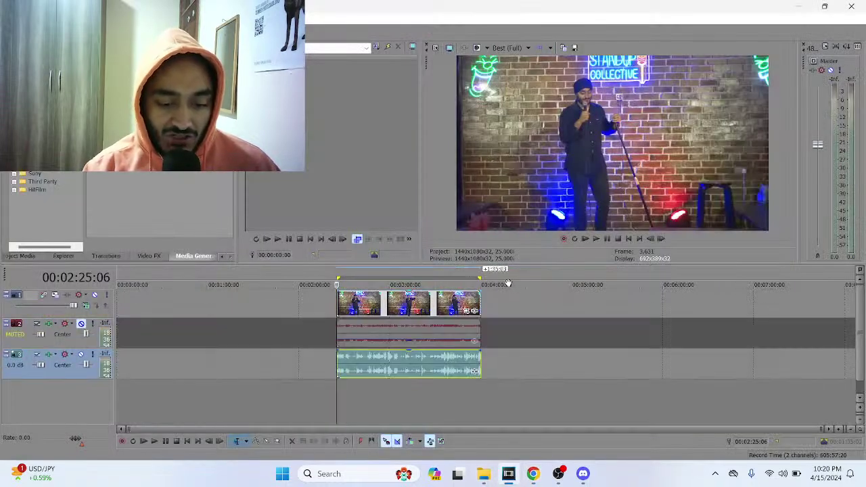
pyautogui.click(596, 239)
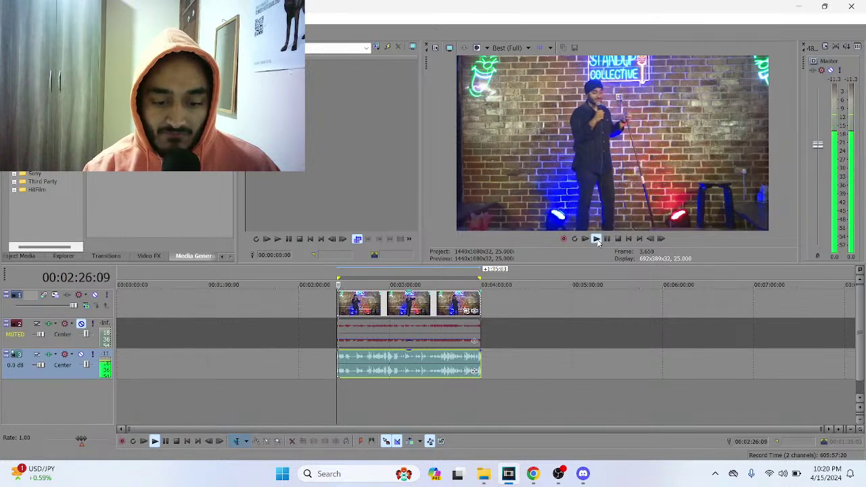
pyautogui.click(82, 324)
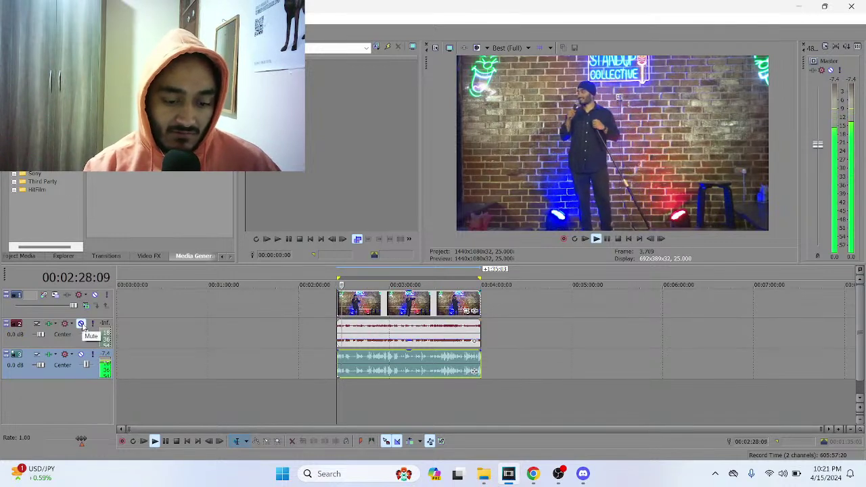
# - Lower the gain of the audio event on the second track and play the mix, including the section near the clip's end
pyautogui.scroll(5, 550, 340)
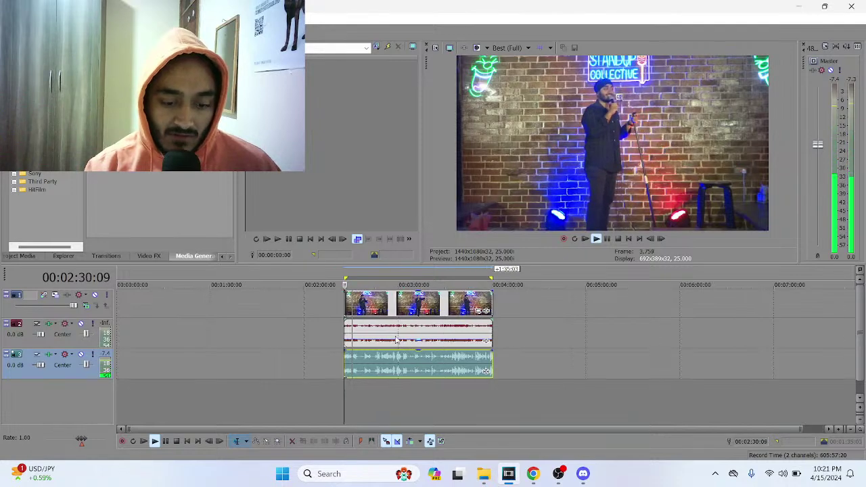
pyautogui.click(550, 340)
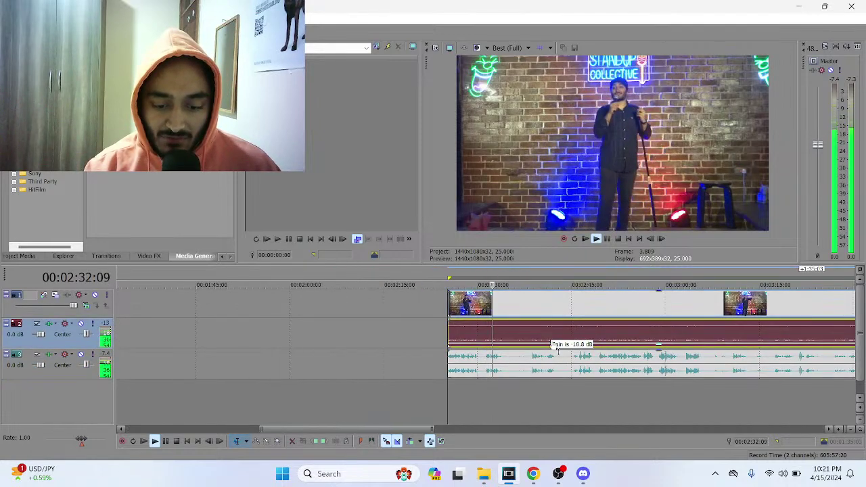
pyautogui.scroll(-6, 435, 350)
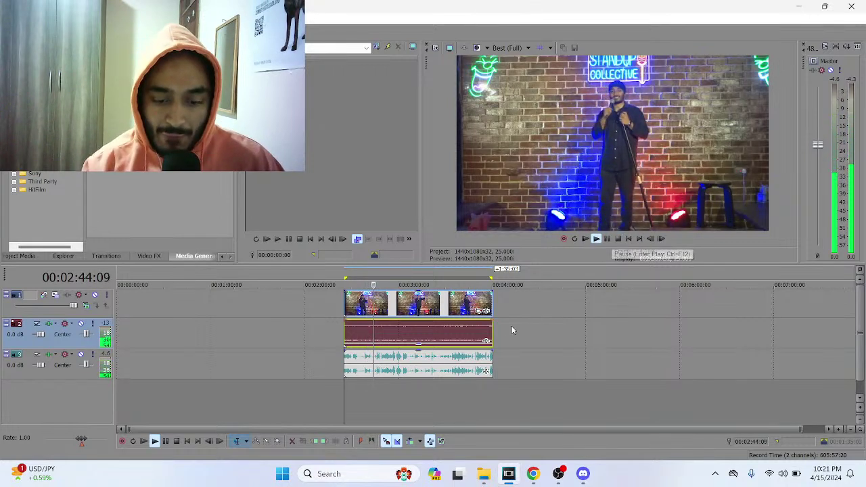
pyautogui.click(483, 330)
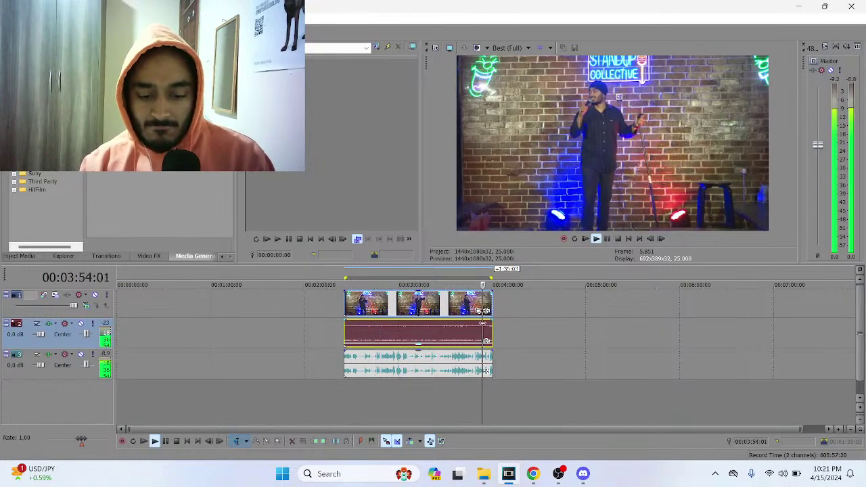
pyautogui.scroll(5, 563, 332)
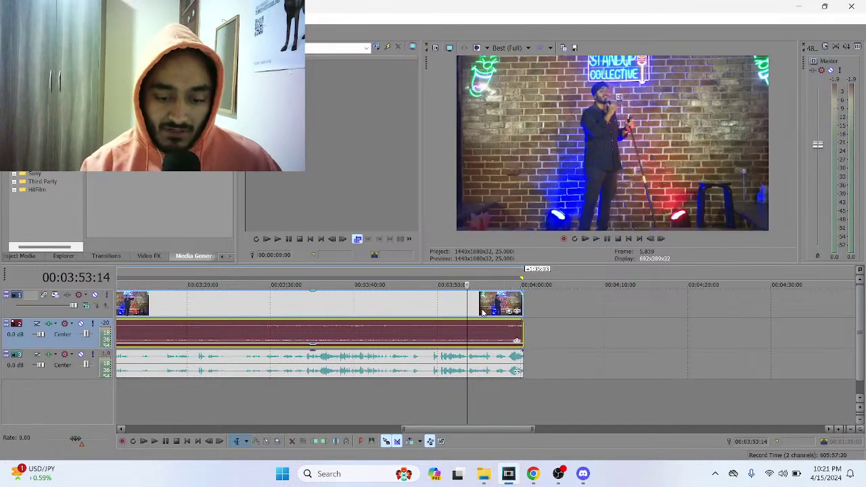
# - Shrink the video event's pan/crop frame slightly at its first keyframe to zoom in on the comedian
pyautogui.click(508, 312)
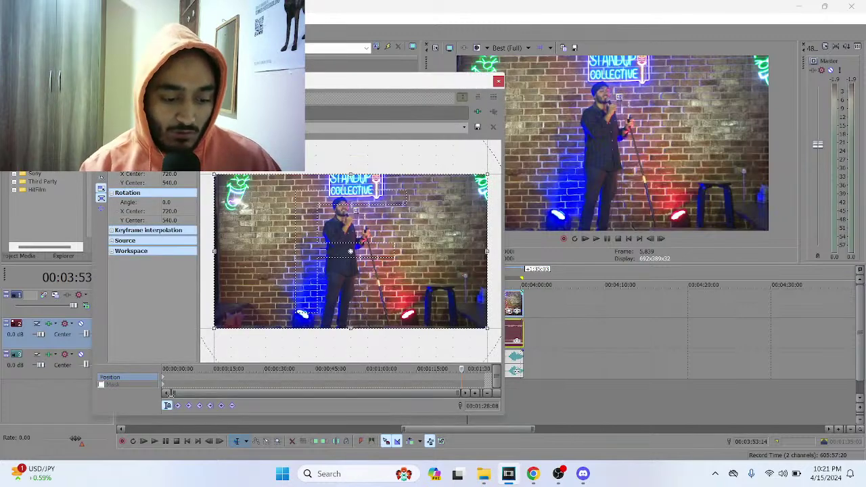
pyautogui.click(164, 380)
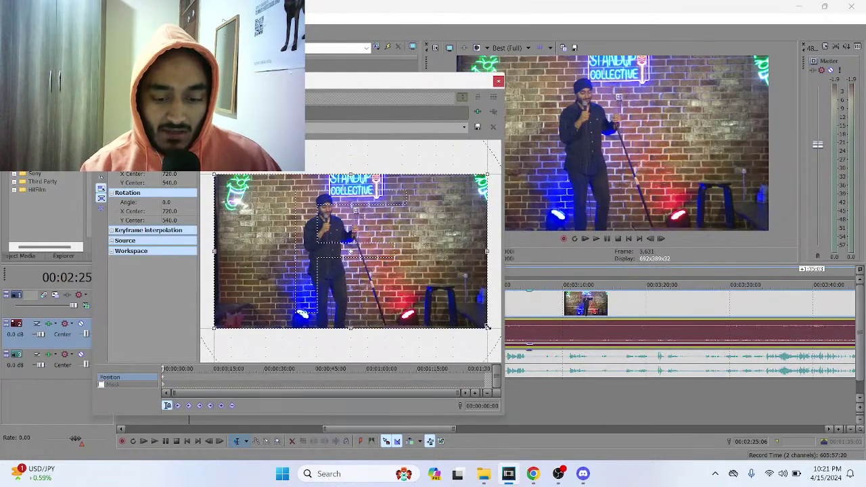
pyautogui.moveTo(487, 327); pyautogui.dragTo(469, 316)
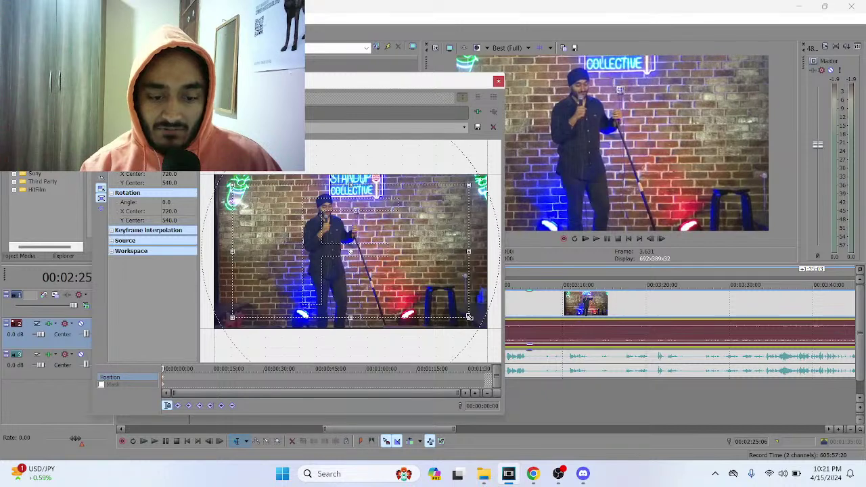
pyautogui.click(501, 85)
pyautogui.scroll(-5, 496, 280)
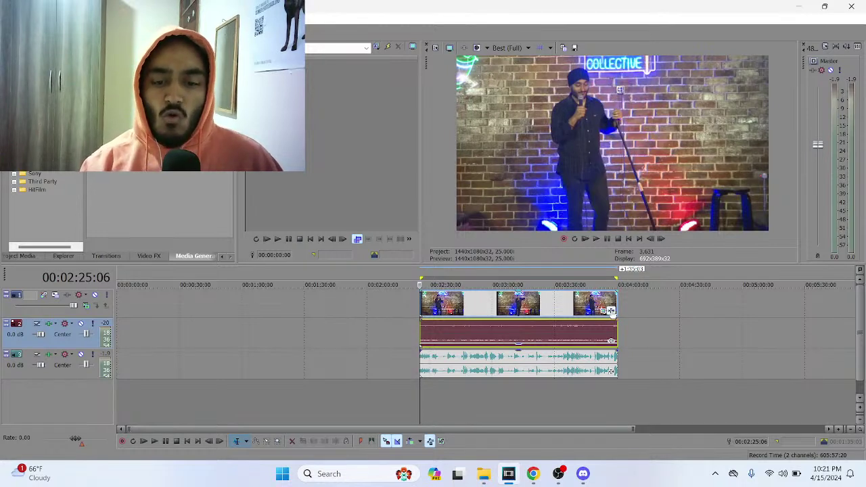
# - Rotate the video event's pan/crop frame to an angle of 0.8, apply it from the event's start, and play back the clip
pyautogui.click(596, 239)
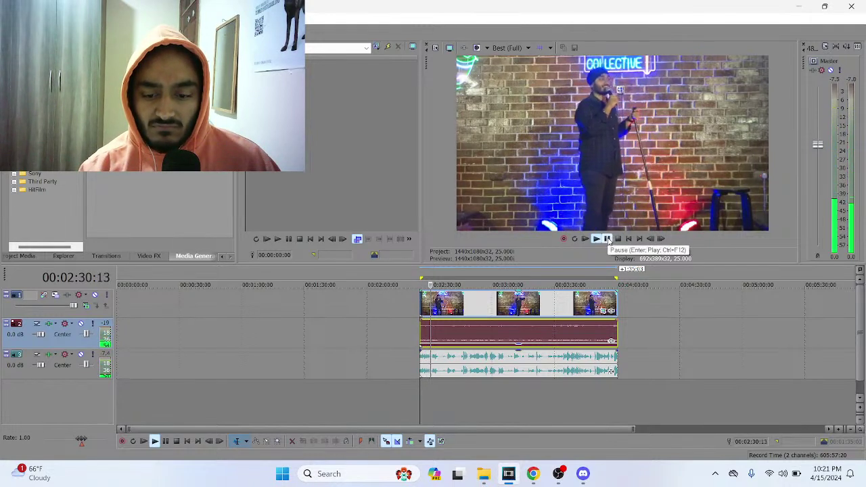
pyautogui.click(609, 240)
pyautogui.click(602, 311)
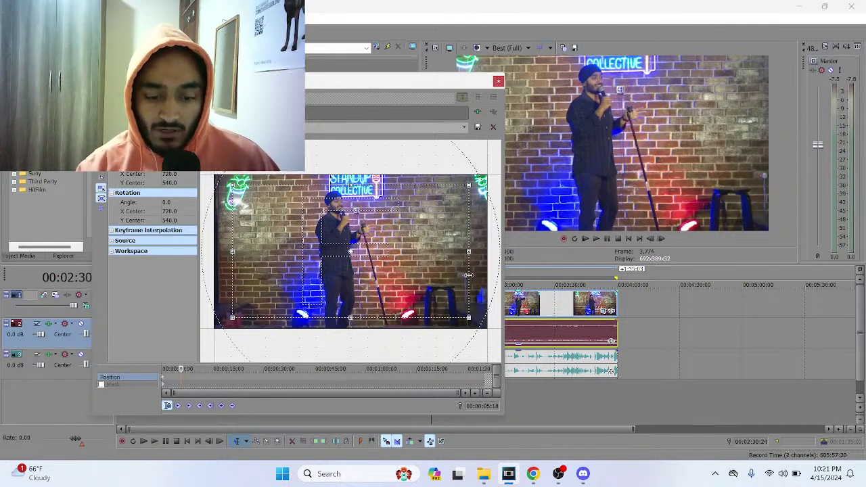
pyautogui.moveTo(448, 337); pyautogui.dragTo(449, 337)
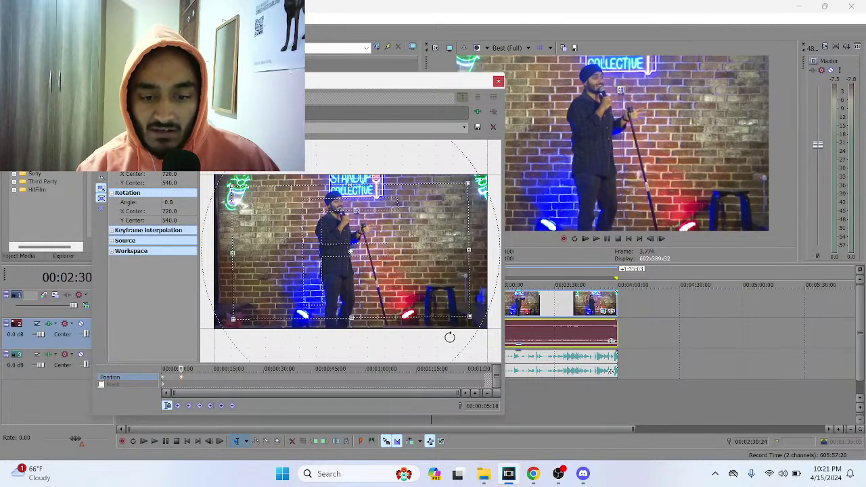
pyautogui.click(164, 381)
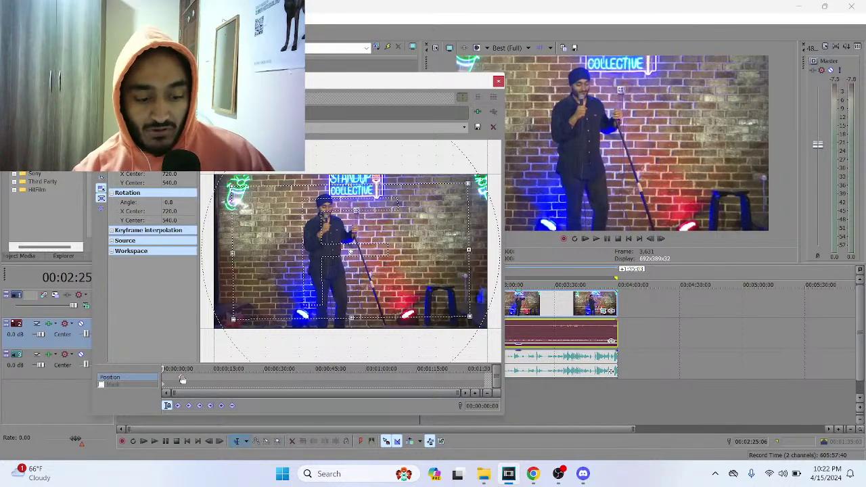
pyautogui.click(498, 82)
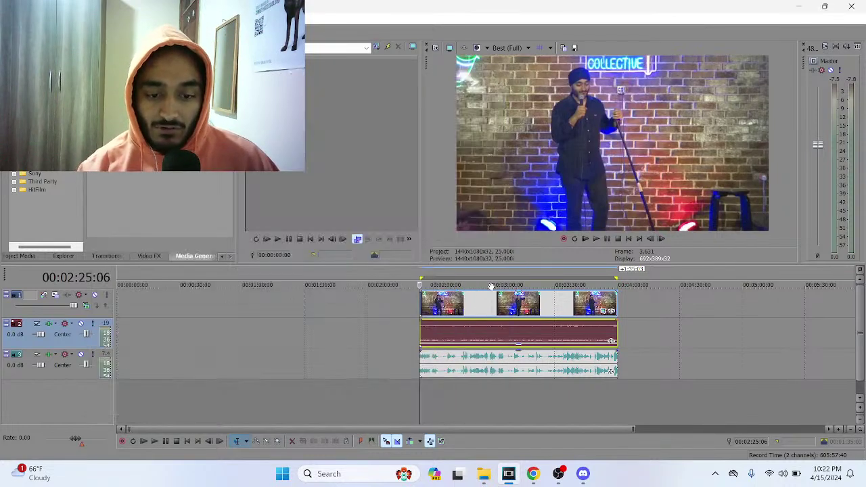
pyautogui.click(595, 239)
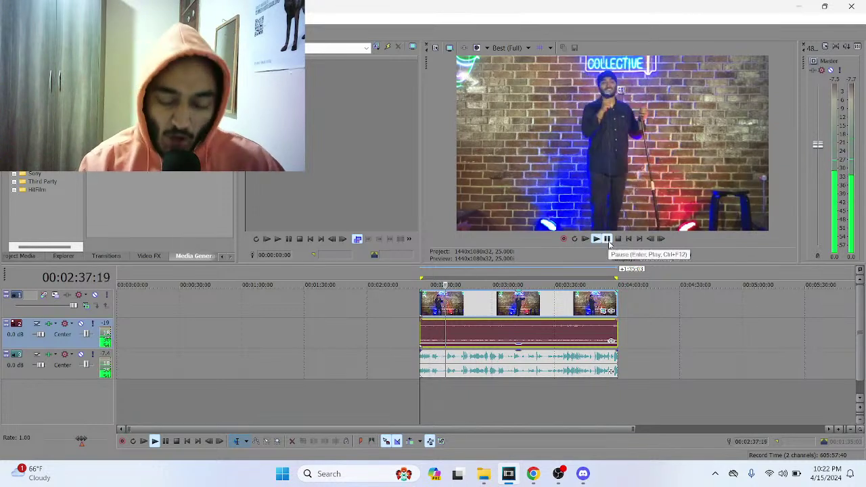
pyautogui.click(608, 243)
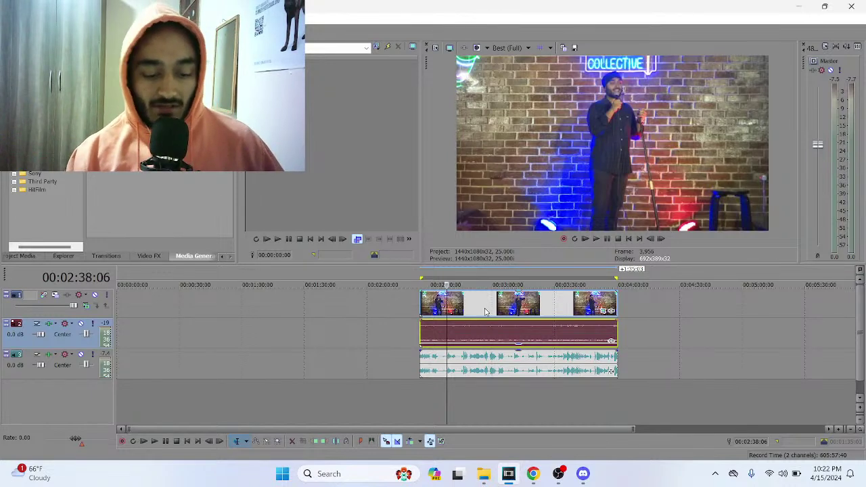
# - Check the livestream dashboard and chat in Chrome, and switch OBS Studio to the main scene
pyautogui.click(533, 473)
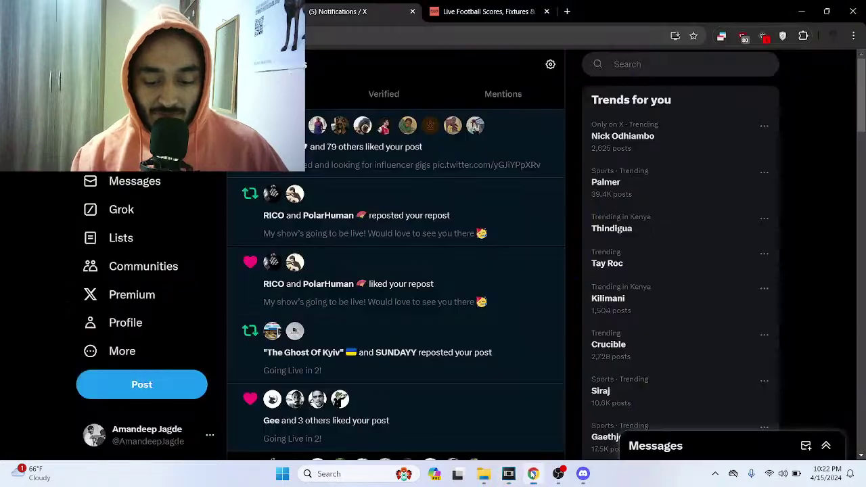
pyautogui.hotkey('ctrl', 'shift', 'Tab')
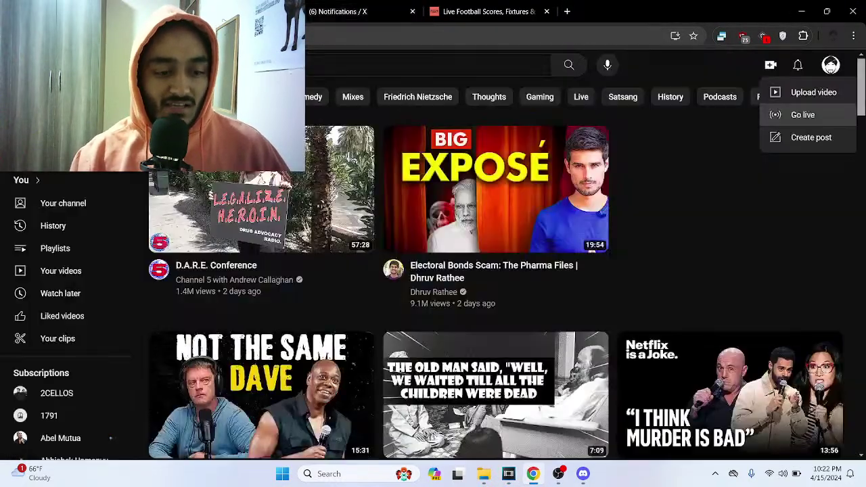
pyautogui.hotkey('ctrl', 'shift', 'Tab')
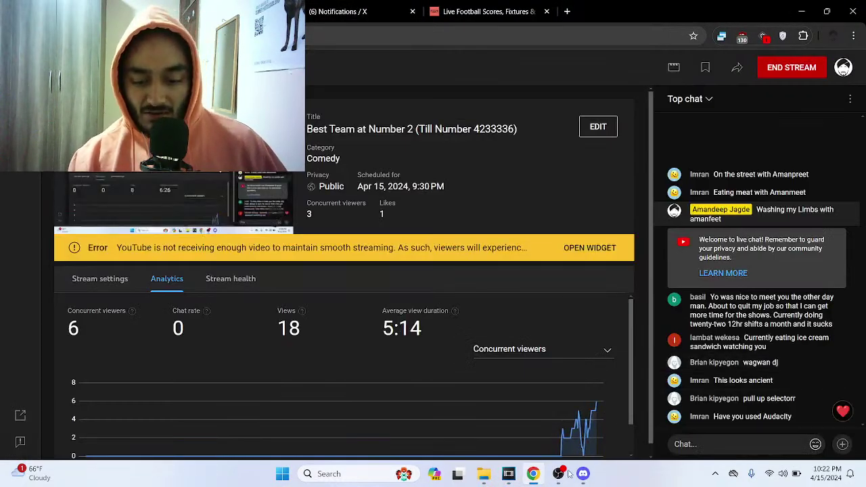
pyautogui.click(559, 474)
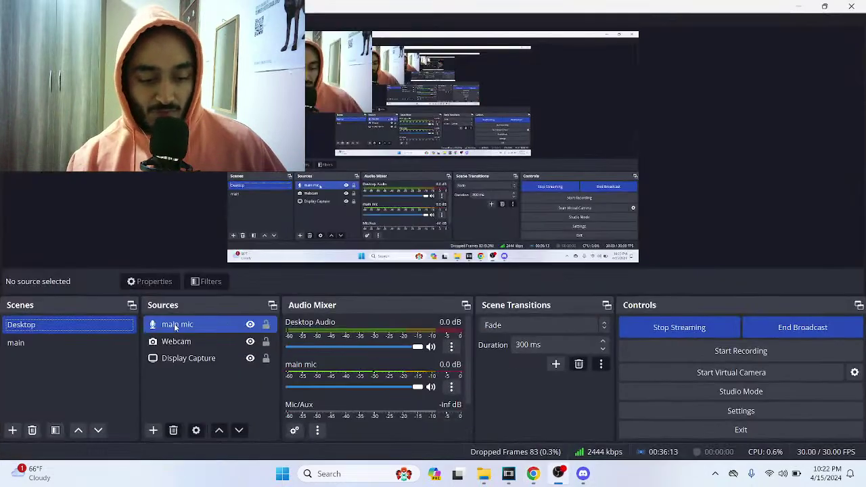
pyautogui.click(75, 347)
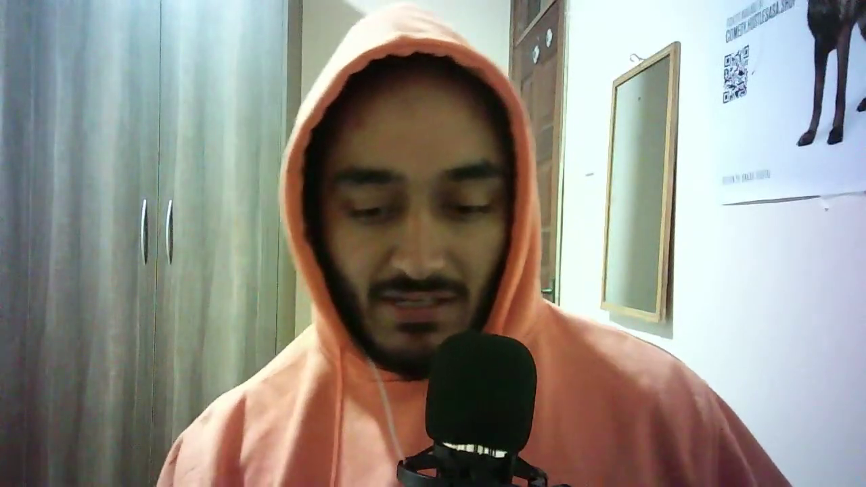
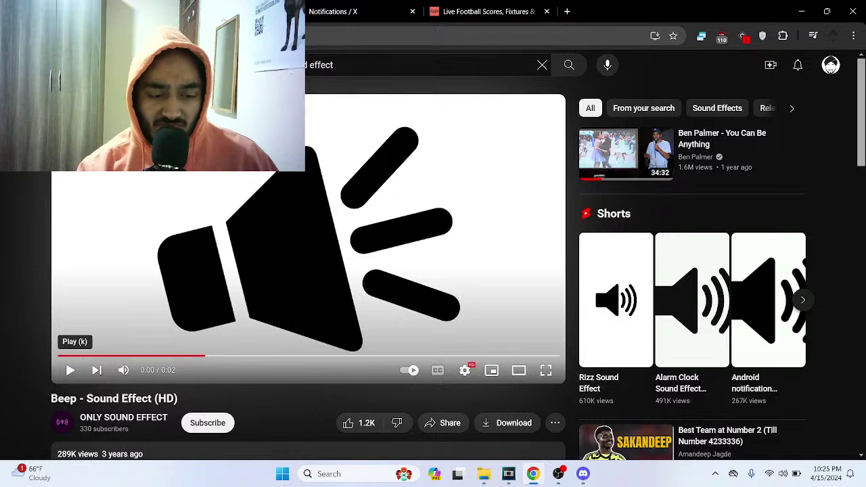
pyautogui.hotkey('ctrl', 'l')
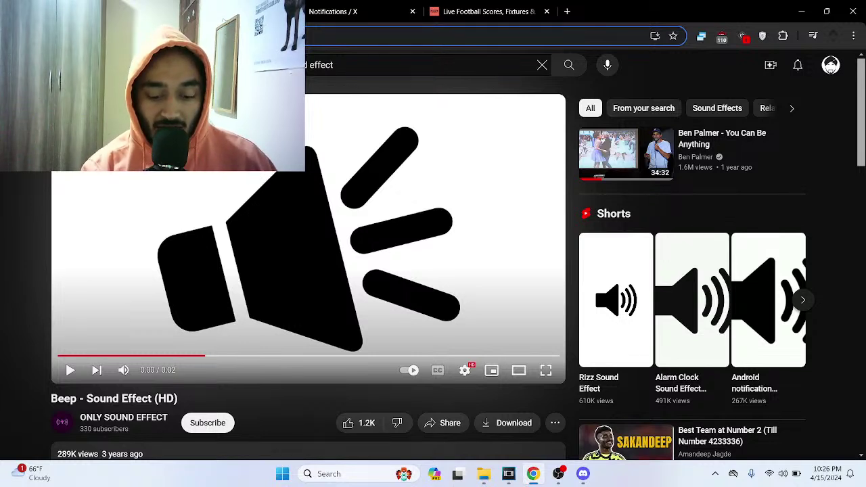
pyautogui.hotkey('ctrl', 'v')
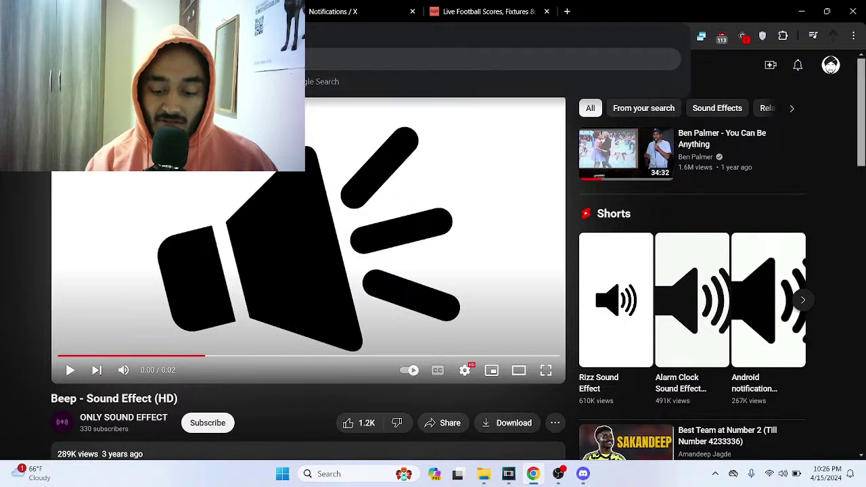
pyautogui.press('Escape')
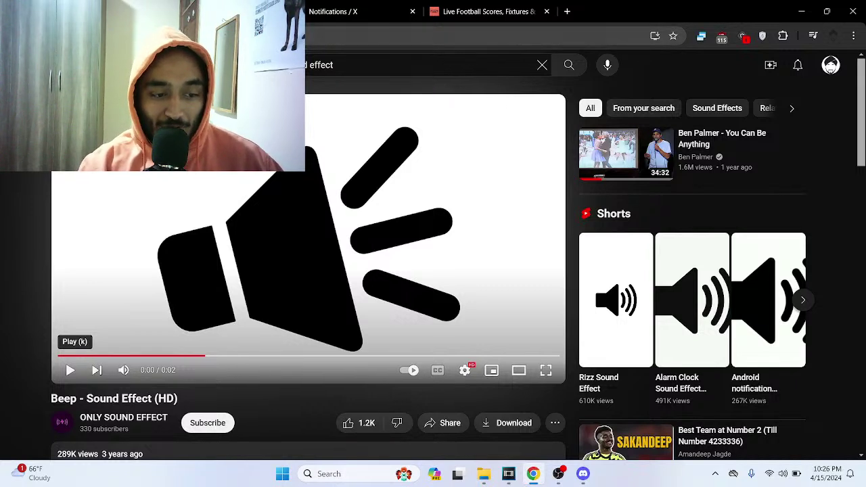
# - Copy the address of the Beep - Sound Effect (HD) video and load it in the y2mate YouTube Downloader in a new tab
pyautogui.rightClick(303, 37)
pyautogui.click(334, 145)
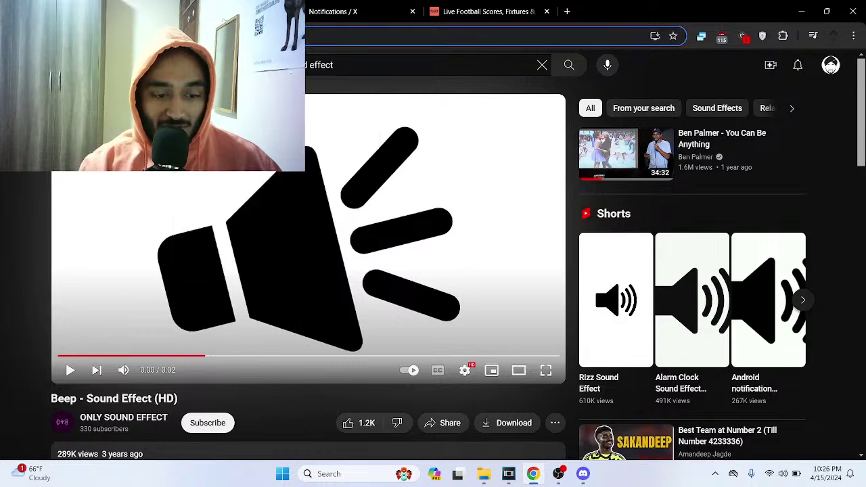
pyautogui.click(477, 8)
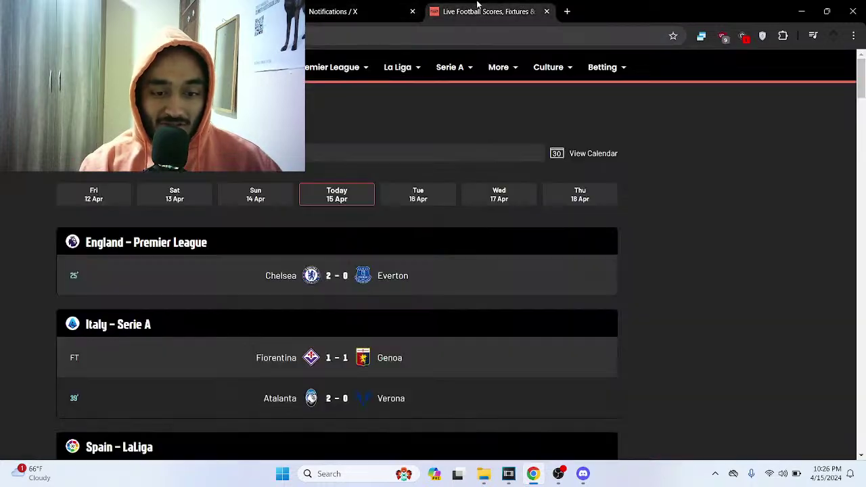
pyautogui.click(569, 12)
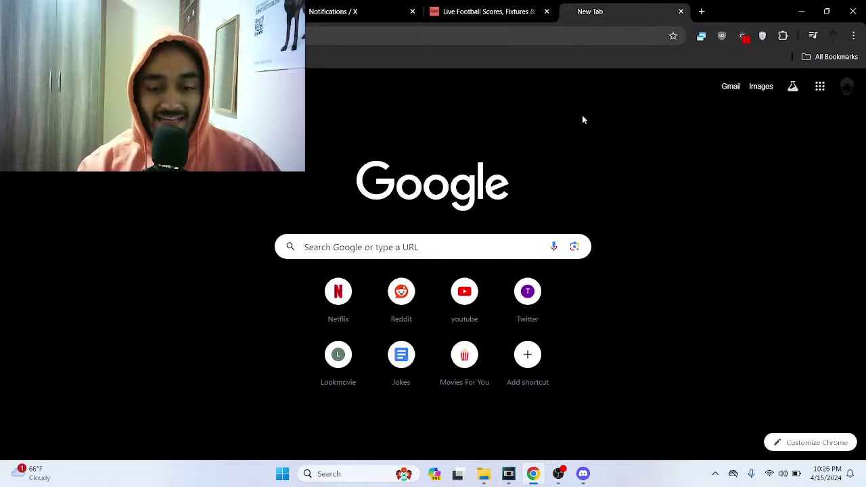
pyautogui.click(699, 12)
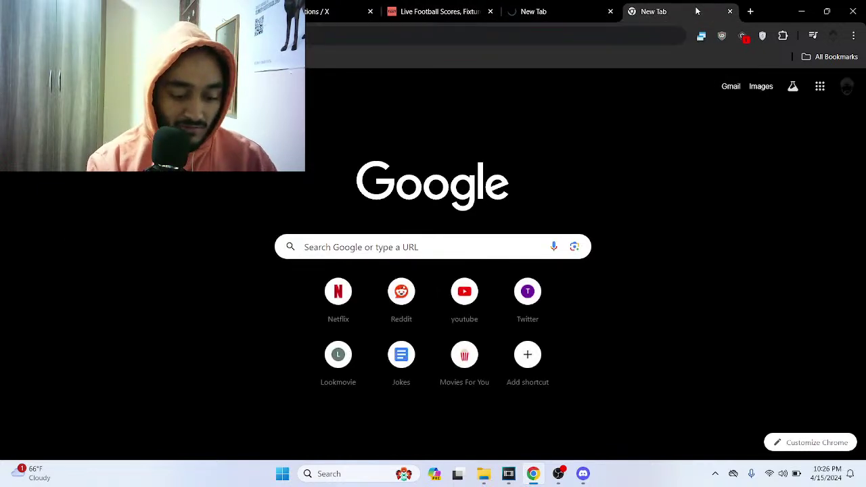
pyautogui.write('y')
pyautogui.press('Return')
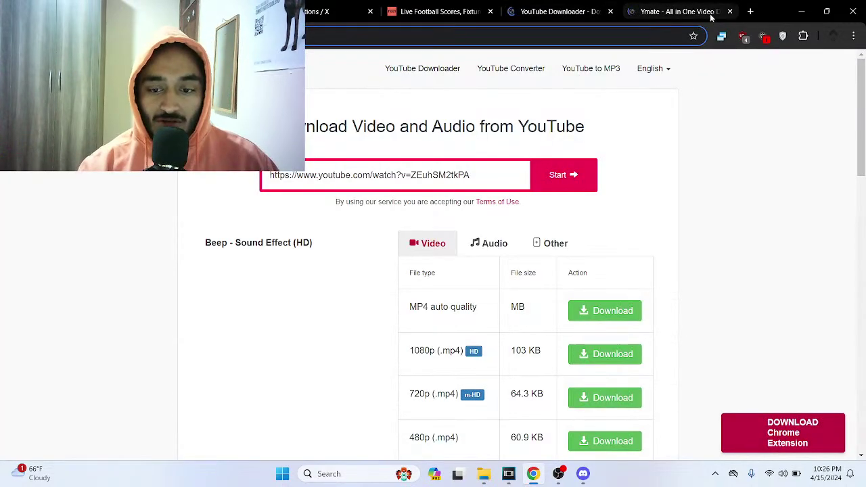
pyautogui.click(719, 13)
pyautogui.click(730, 11)
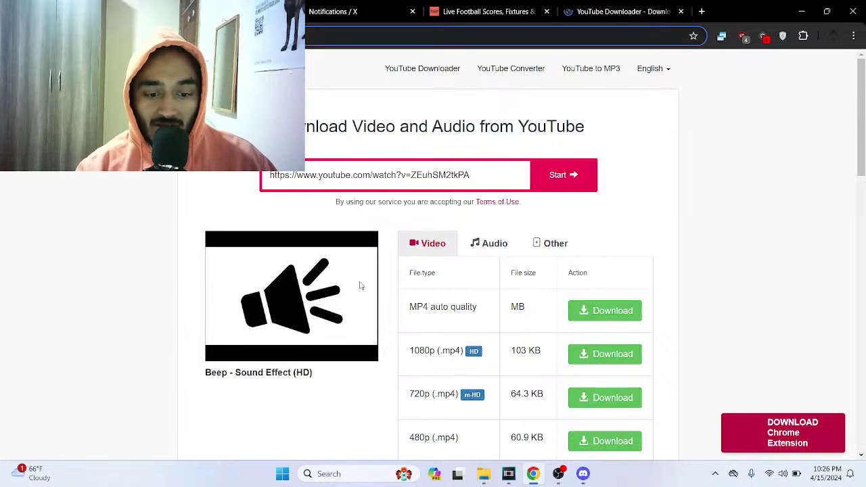
# - Download the Beep - Sound Effect (HD) audio as an MP3 at 128kbps and show the file in its Downloads folder
pyautogui.click(495, 252)
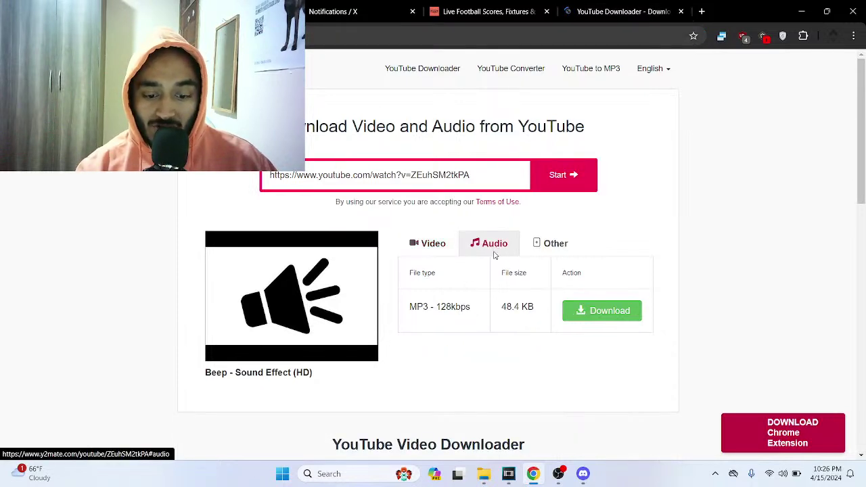
pyautogui.click(610, 322)
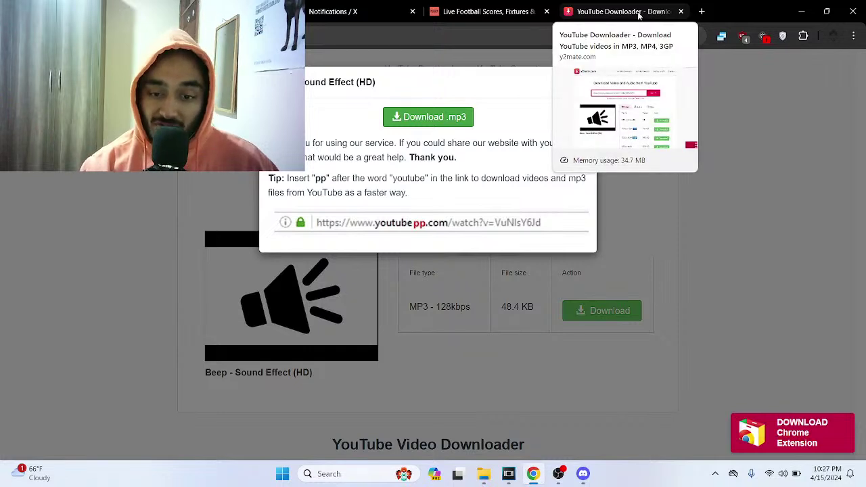
pyautogui.click(461, 119)
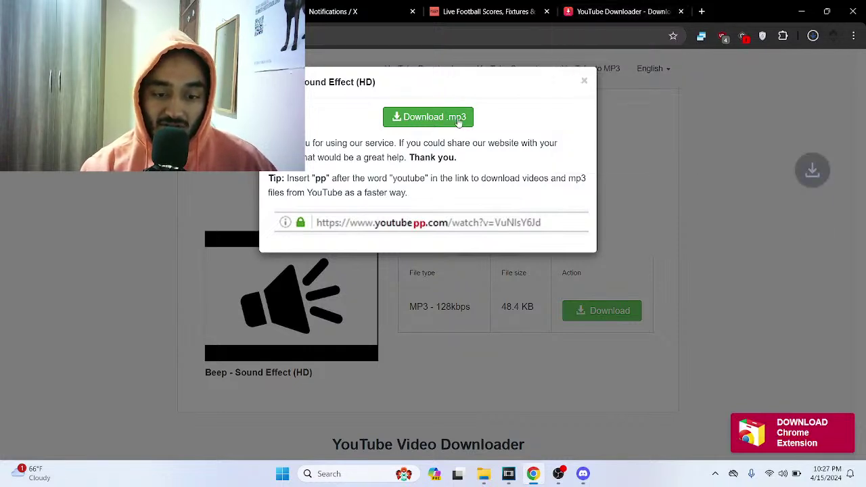
pyautogui.click(784, 63)
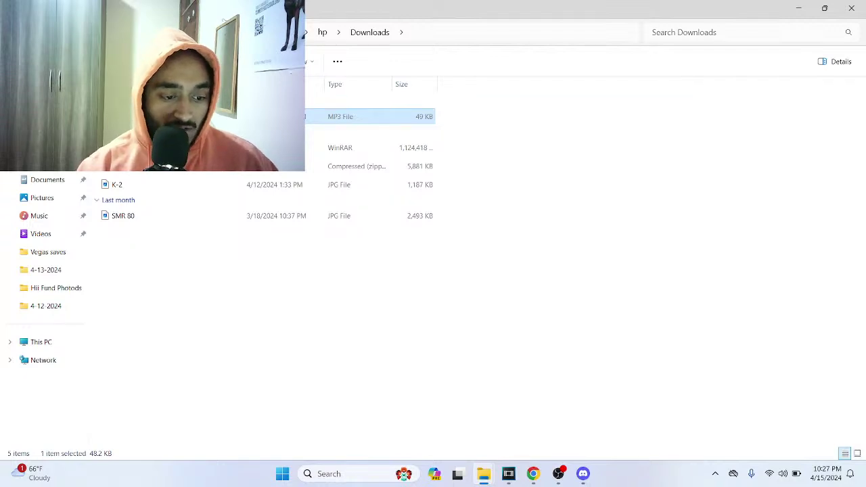
# - Put the downloaded beep MP3 into the 4-12-2024 folder
pyautogui.click(58, 271)
pyautogui.click(54, 304)
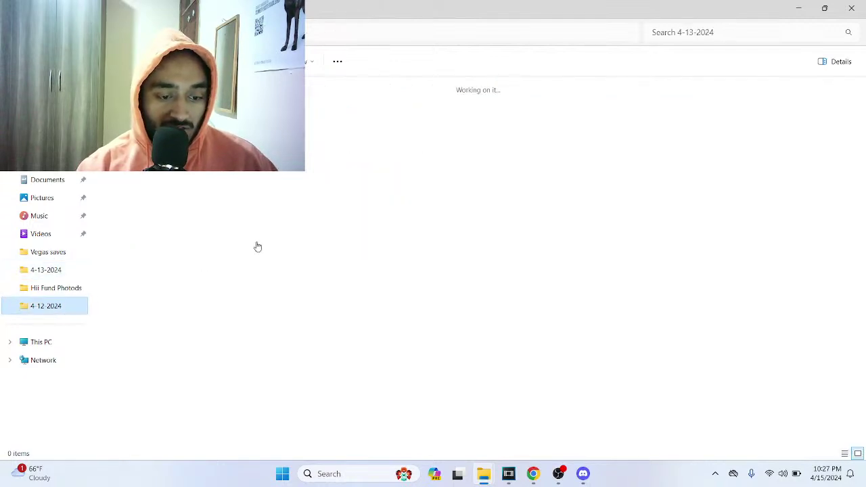
pyautogui.rightClick(298, 264)
pyautogui.click(313, 274)
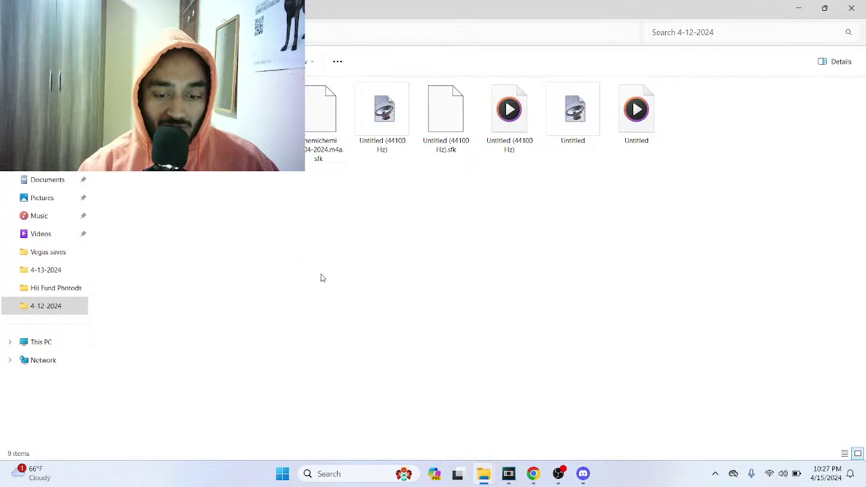
# - Close the extra 4-12-2024 folder window and add the beep MP3 to a new Vegas Pro audio track, ending at 00:02:38:06
pyautogui.moveTo(704, 123); pyautogui.dragTo(510, 479)
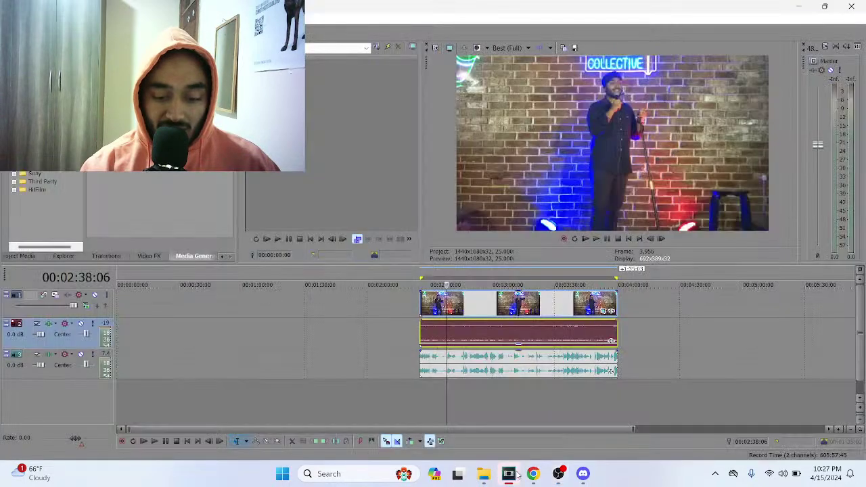
pyautogui.moveTo(479, 475)
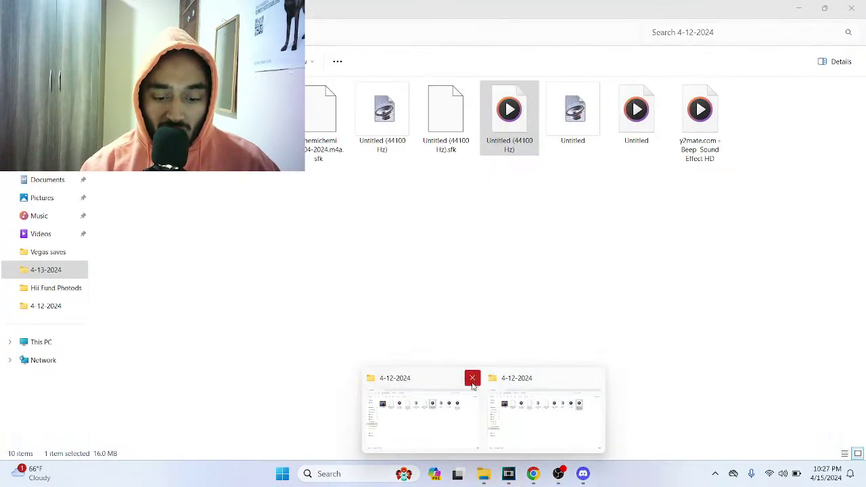
pyautogui.click(472, 378)
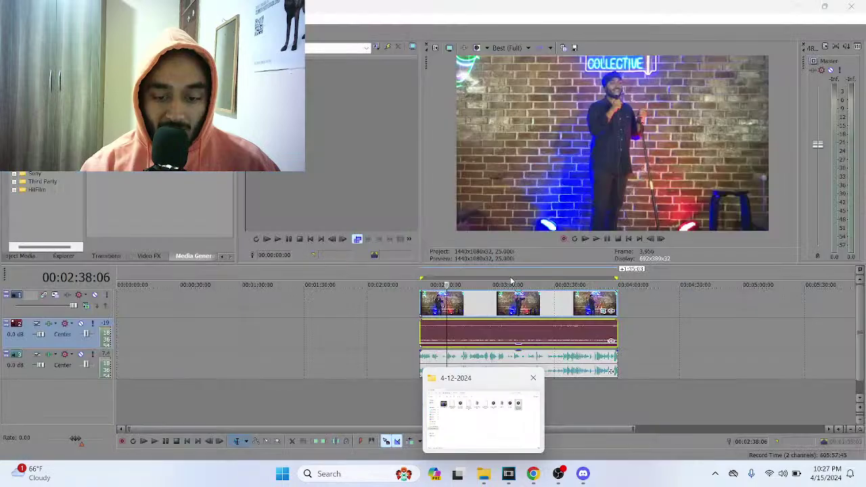
pyautogui.click(504, 384)
pyautogui.moveTo(714, 117); pyautogui.dragTo(507, 429)
pyautogui.moveTo(457, 408); pyautogui.dragTo(475, 391)
pyautogui.scroll(5, 445, 398)
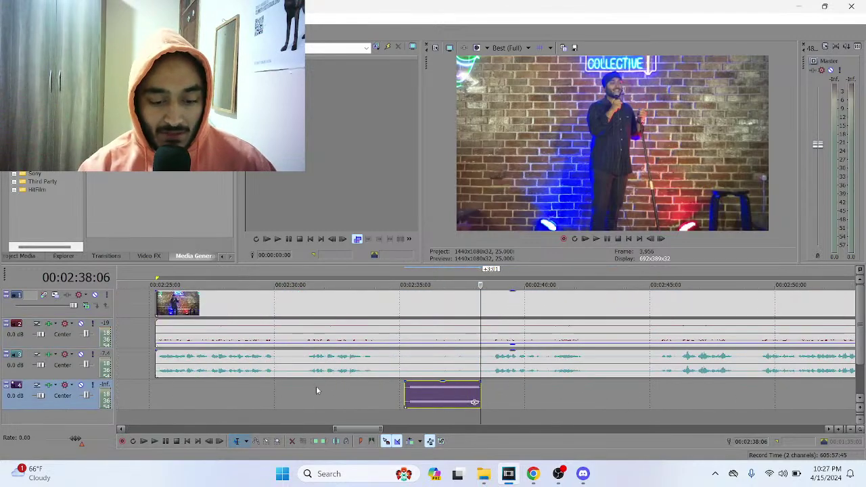
# - Play the clip from its start to find the word to censor, and move the beep event to start at 00:02:36:13
pyautogui.click(163, 390)
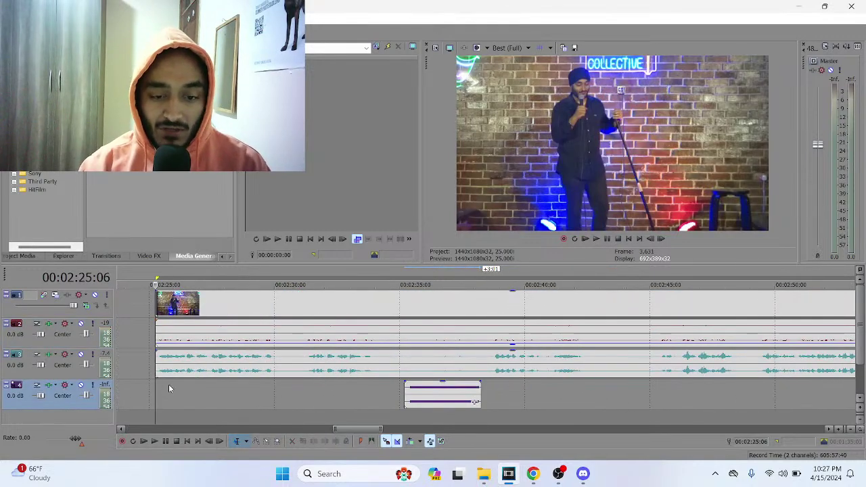
pyautogui.press('space')
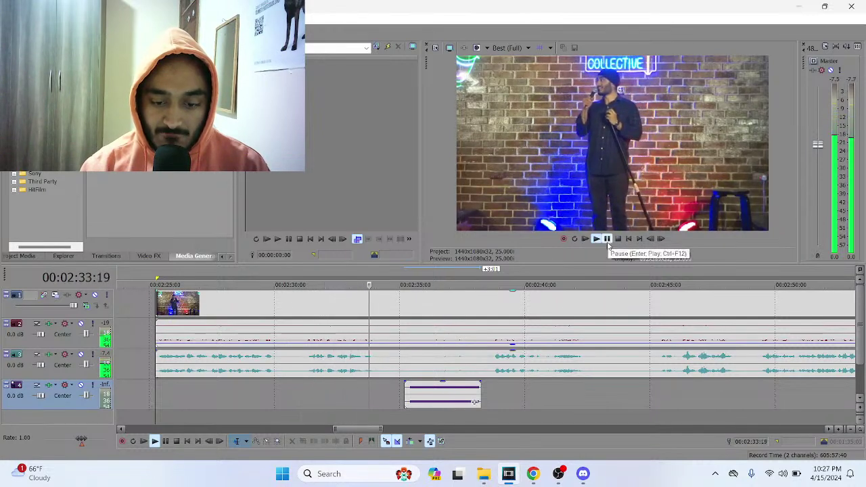
pyautogui.moveTo(438, 392); pyautogui.dragTo(562, 397)
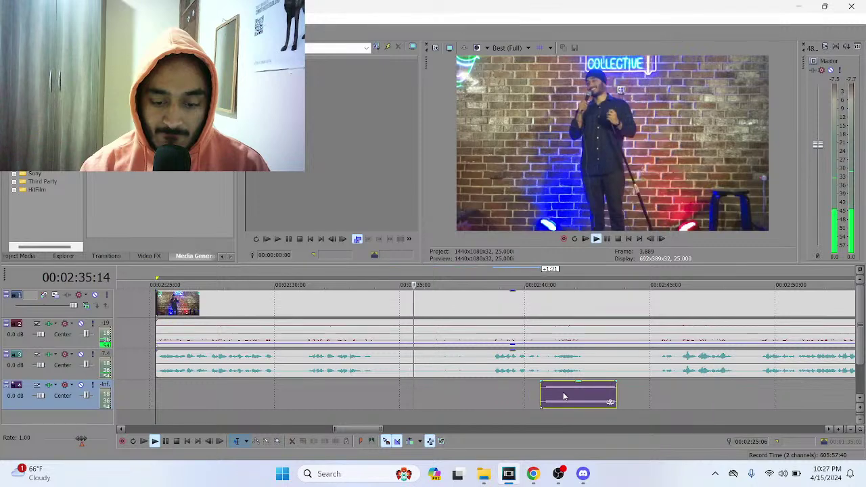
pyautogui.press('space')
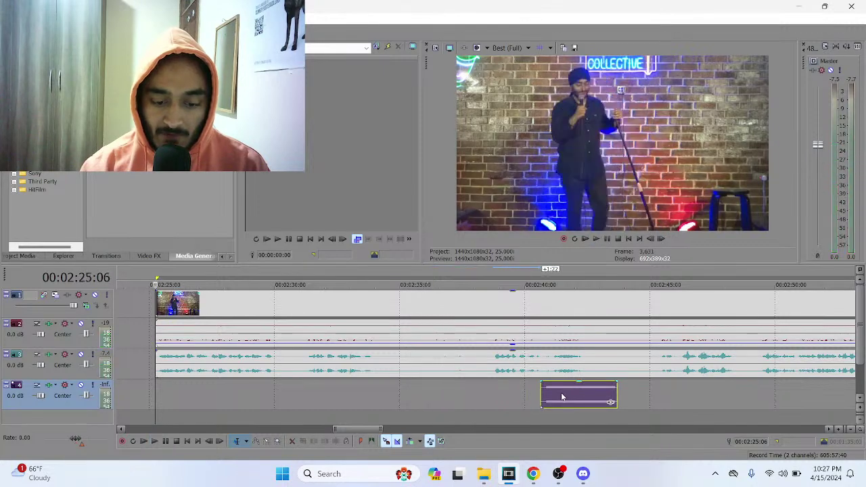
pyautogui.click(438, 397)
pyautogui.scroll(3, 442, 390)
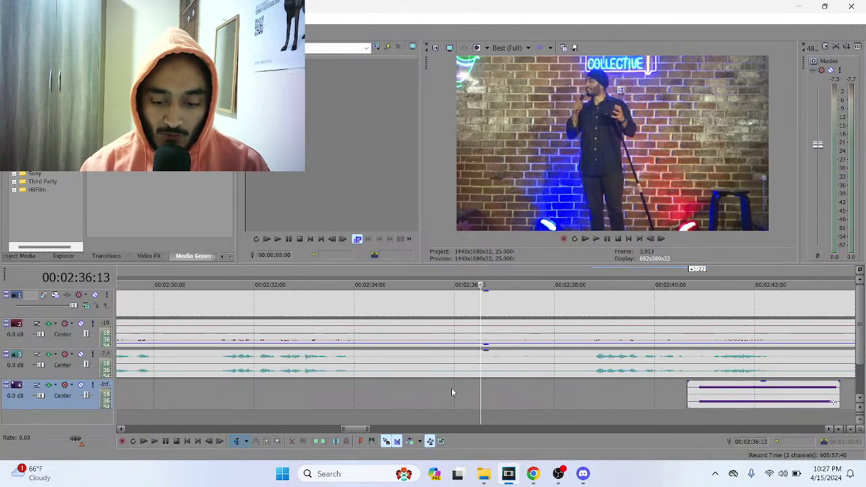
pyautogui.press('space')
pyautogui.press('space')
pyautogui.scroll(2, 508, 386)
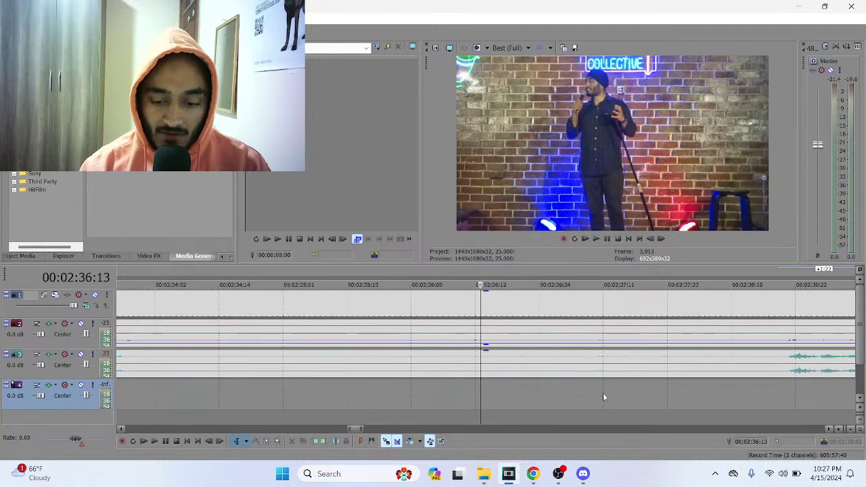
pyautogui.moveTo(756, 398); pyautogui.dragTo(483, 400)
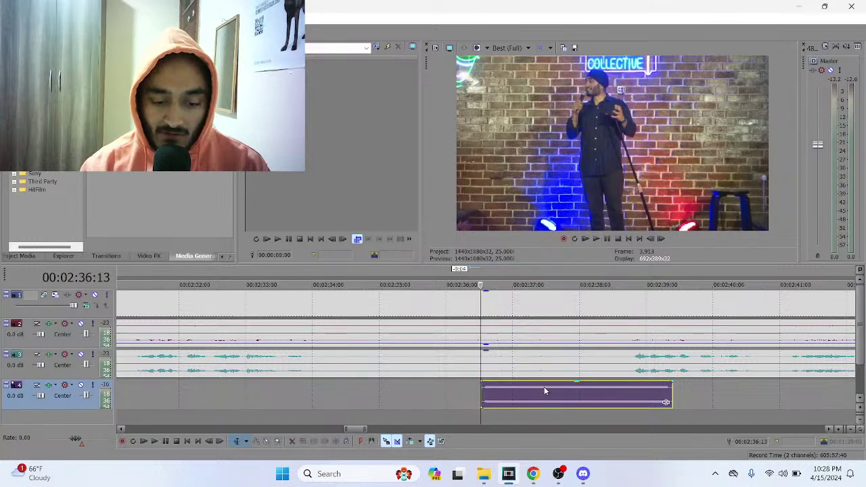
# - Play the beep against the speech and trim both ends of its event to span 00:02:36:16 to 00:02:37:02
pyautogui.press('space')
pyautogui.press('space')
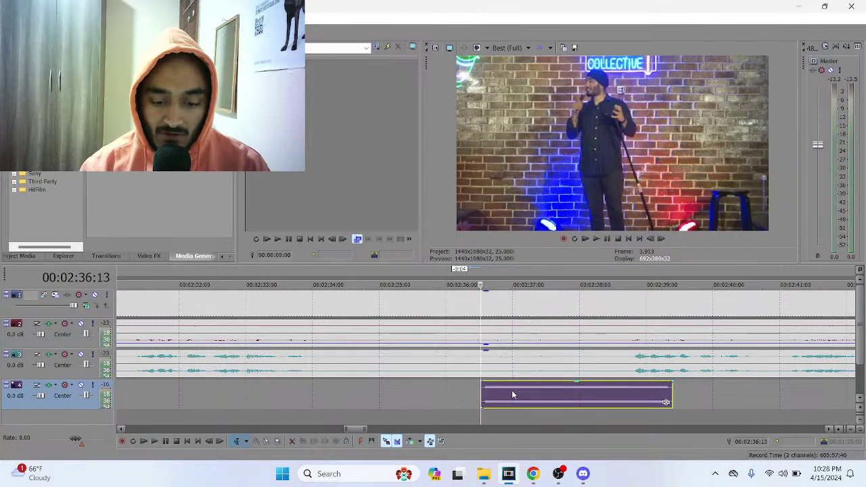
pyautogui.moveTo(670, 398); pyautogui.dragTo(487, 398)
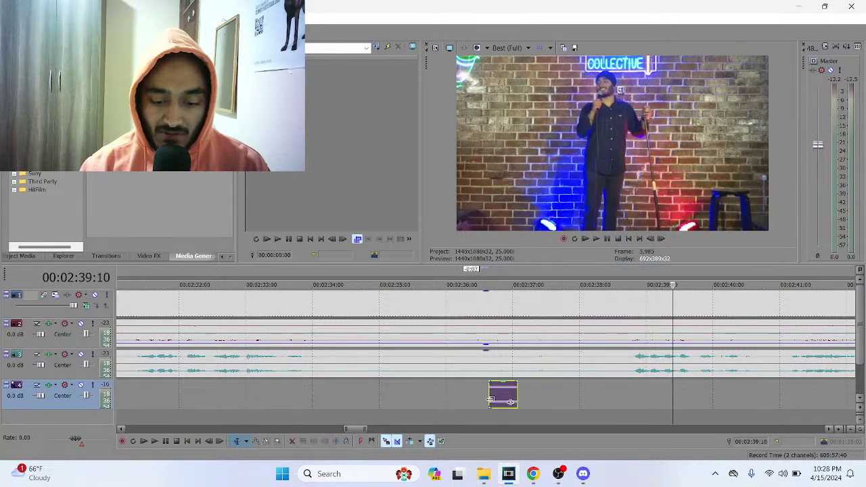
pyautogui.click(468, 402)
# - Split the audio on track 3 at the beep's start and end, 00:02:36:16 and 00:02:37:02, and silence the section between
pyautogui.click(489, 371)
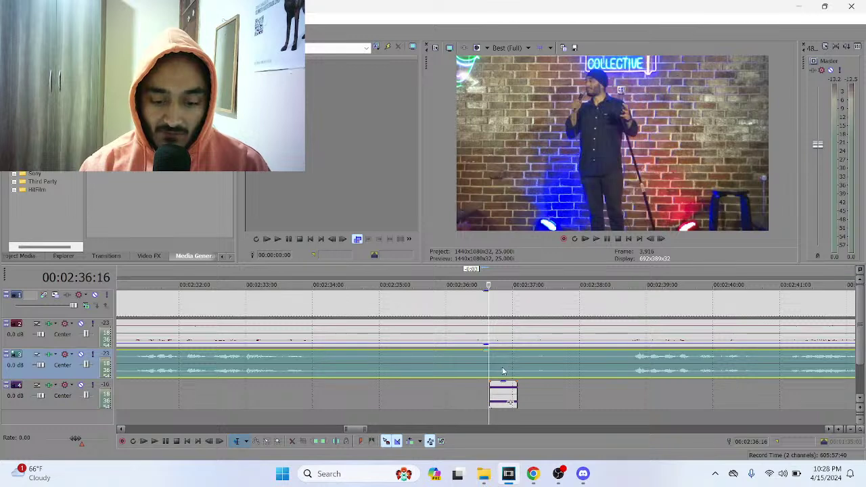
pyautogui.press('s')
pyautogui.click(518, 363)
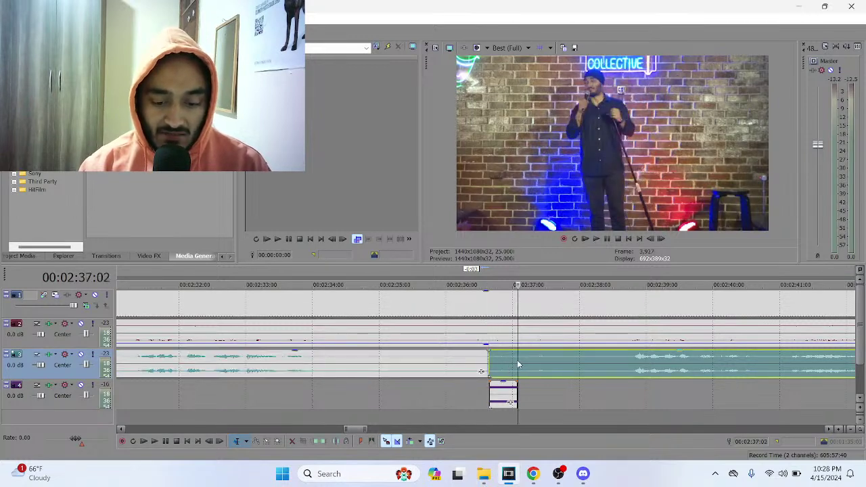
pyautogui.press('s')
pyautogui.click(509, 362)
pyautogui.click(461, 403)
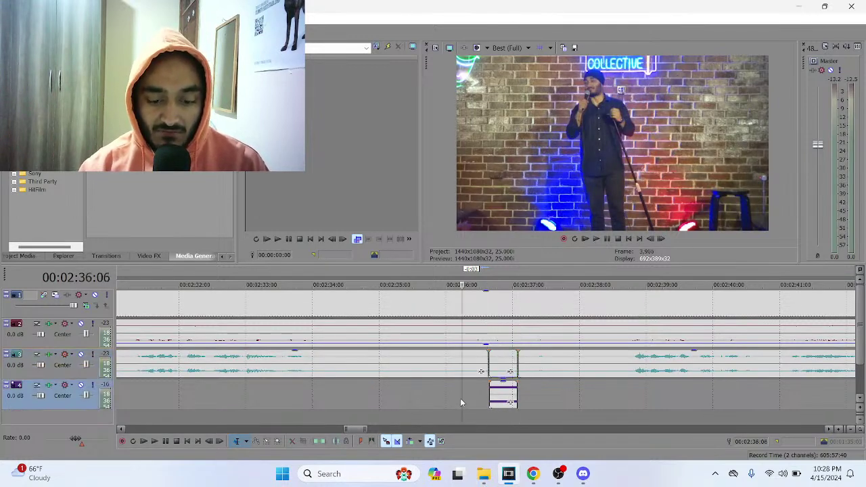
# - Split the track 2 audio and its grouped video at 00:02:36:16 and 00:02:37:02, and silence the audio section between
pyautogui.click(490, 332)
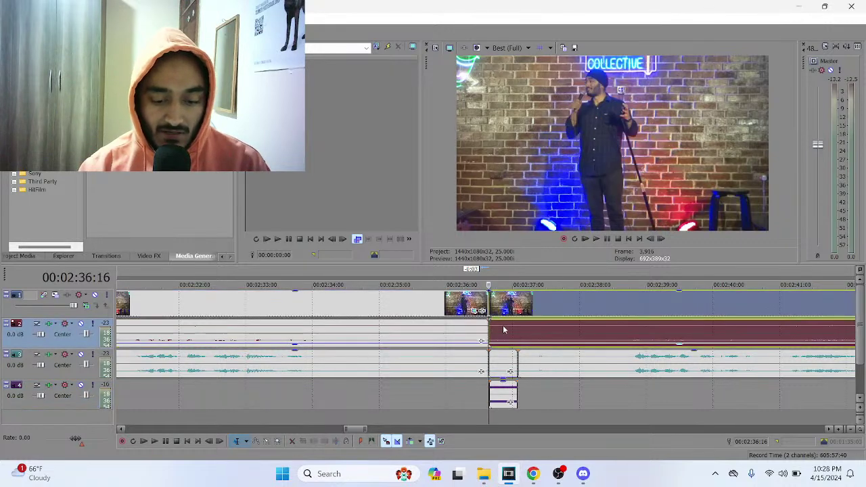
pyautogui.click(515, 330)
pyautogui.press('s')
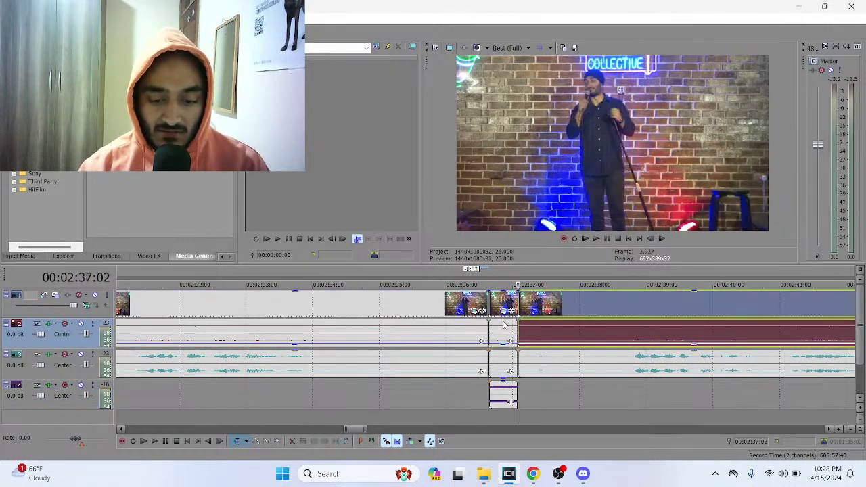
pyautogui.click(503, 328)
# - Play back the beeped section from just before the beep and continue through the clip to about 00:02:58
pyautogui.click(460, 401)
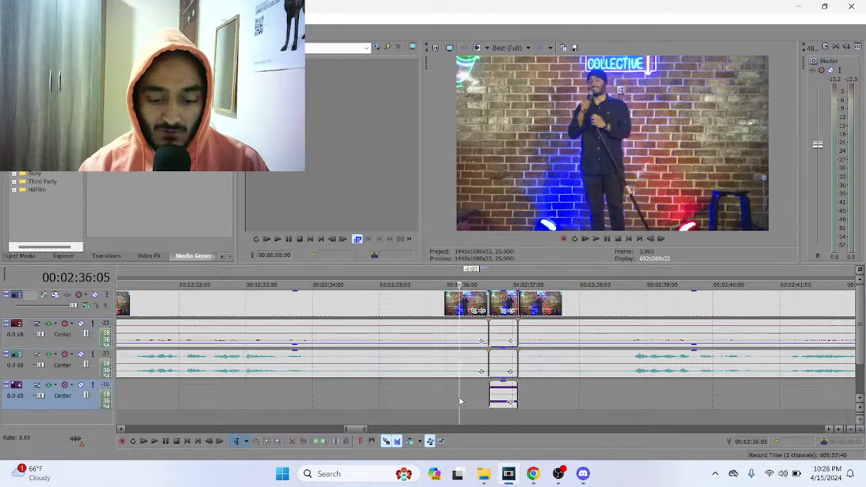
pyautogui.press('space')
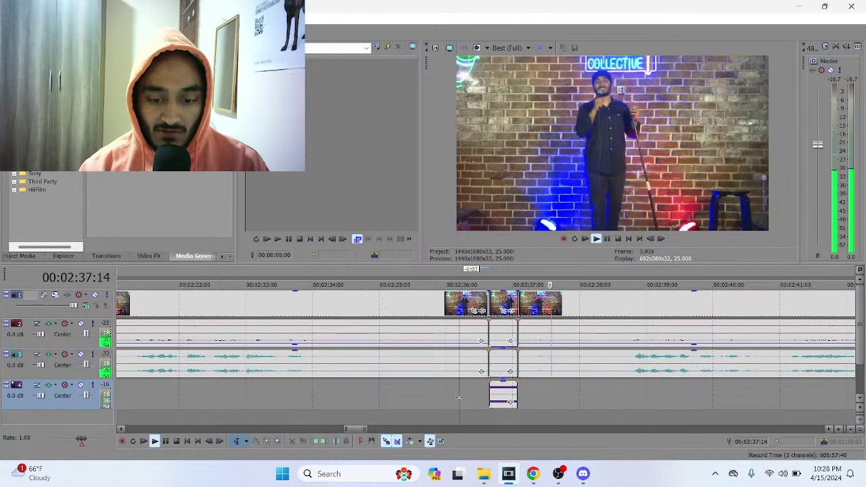
pyautogui.scroll(-5, 456, 394)
pyautogui.click(448, 402)
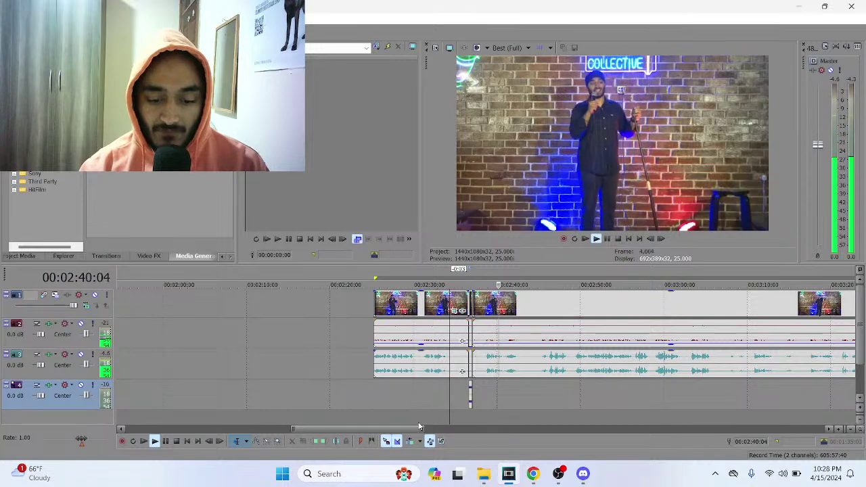
pyautogui.moveTo(422, 430)
pyautogui.mouseDown()
pyautogui.moveTo(459, 432)
pyautogui.moveTo(435, 433)
pyautogui.mouseUp()
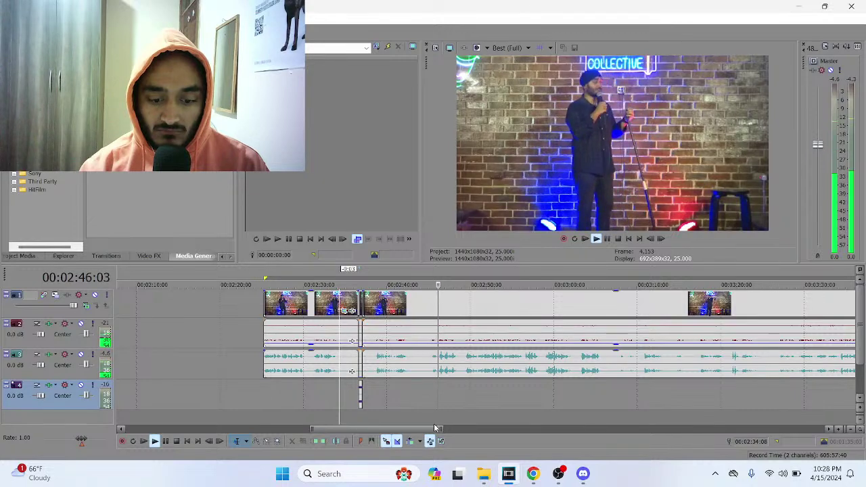
pyautogui.moveTo(437, 428); pyautogui.dragTo(451, 432)
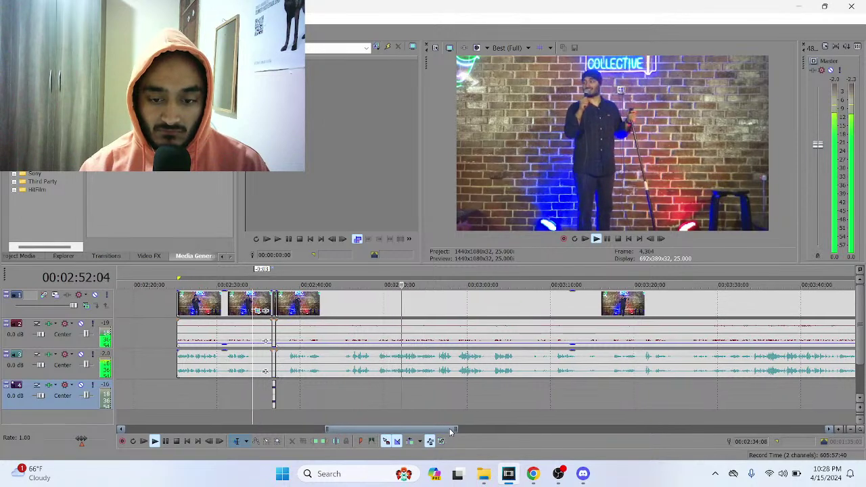
pyautogui.moveTo(451, 432); pyautogui.dragTo(455, 432)
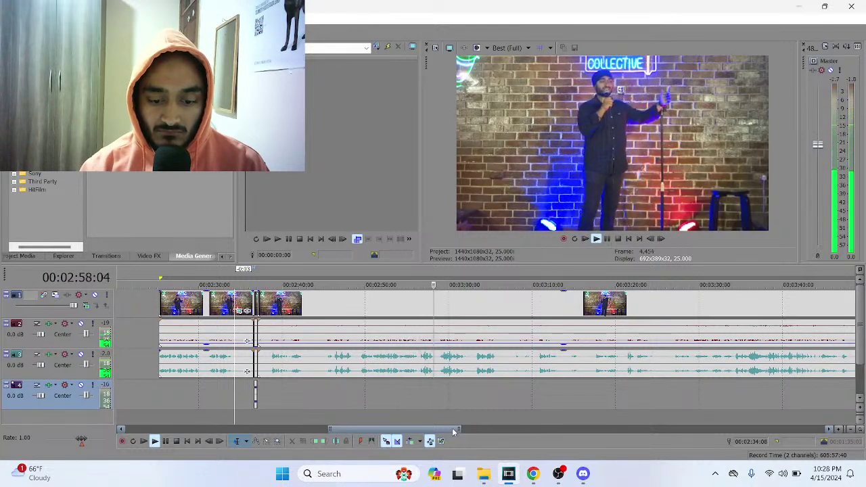
pyautogui.press('space')
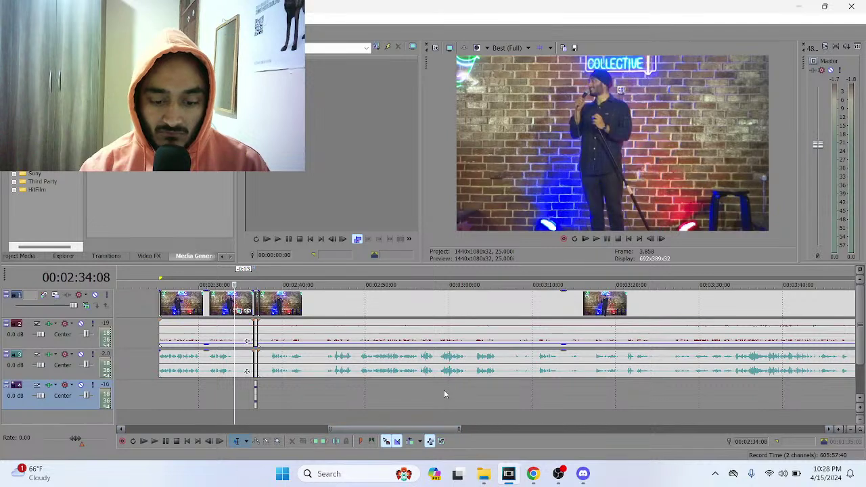
# - Copy the beep event on track 4 and play the speech around 00:02:59 to locate the start of the next word to censor
pyautogui.click(444, 389)
pyautogui.click(255, 399)
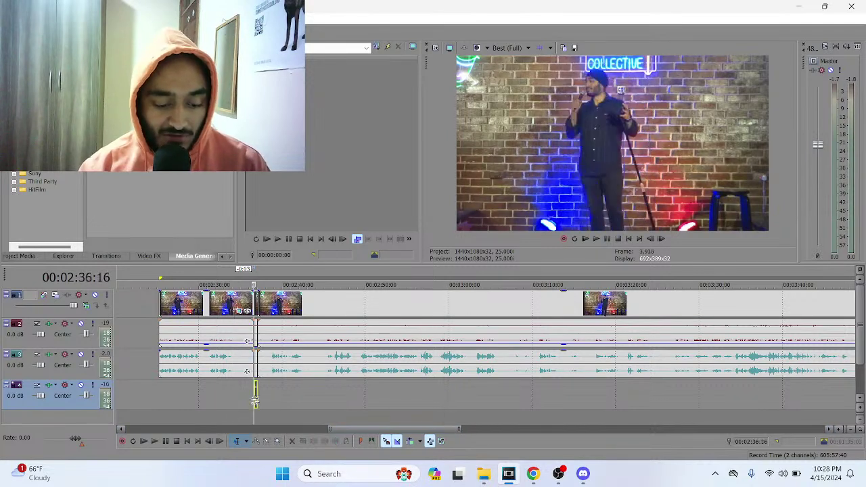
pyautogui.click(441, 385)
pyautogui.scroll(4, 450, 391)
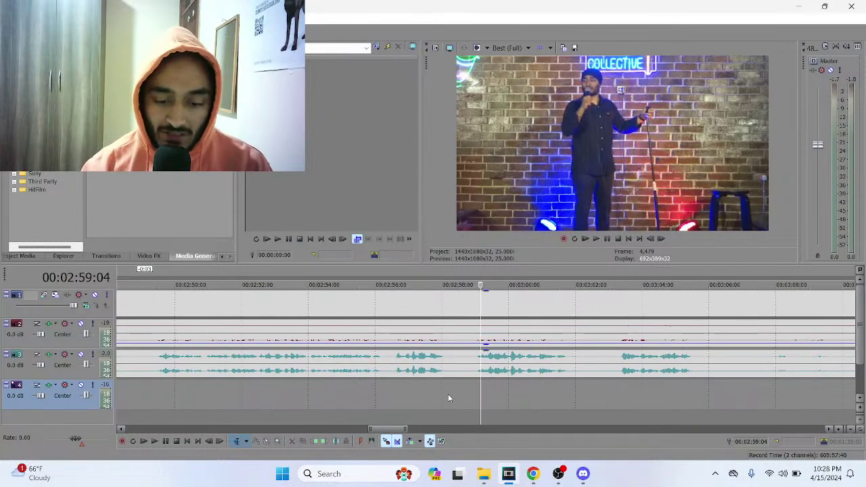
pyautogui.click(475, 399)
pyautogui.press('space')
pyautogui.press('space')
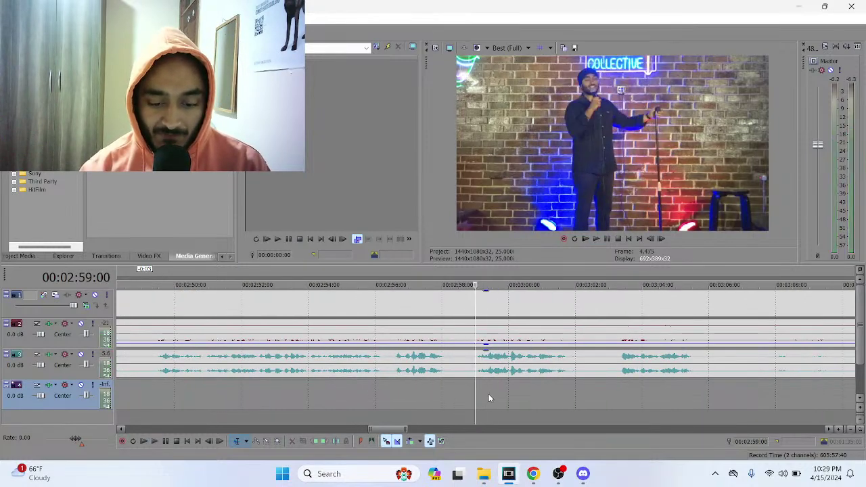
pyautogui.click(484, 398)
pyautogui.scroll(4, 483, 397)
pyautogui.press('space')
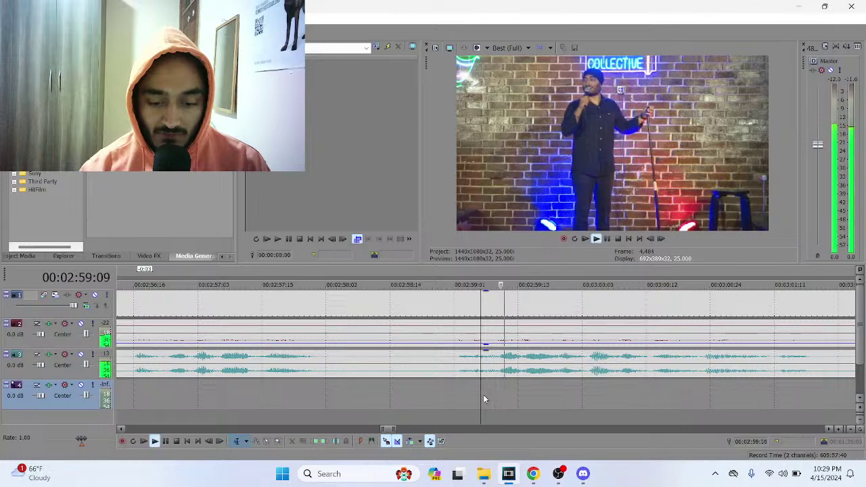
pyautogui.press('space')
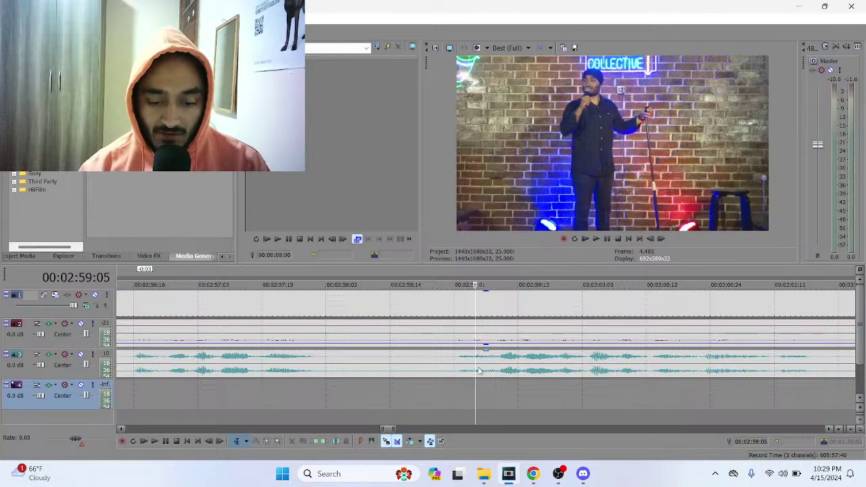
# - Split the track 3 audio and the track 2 audio with its video at 00:02:59:05 and 00:02:59:14, and silence both audio sections between
pyautogui.click(476, 370)
pyautogui.press('s')
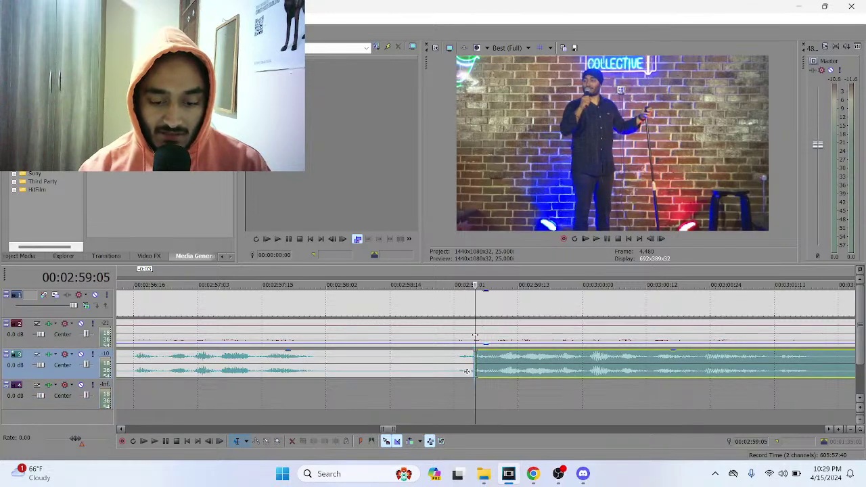
pyautogui.click(482, 328)
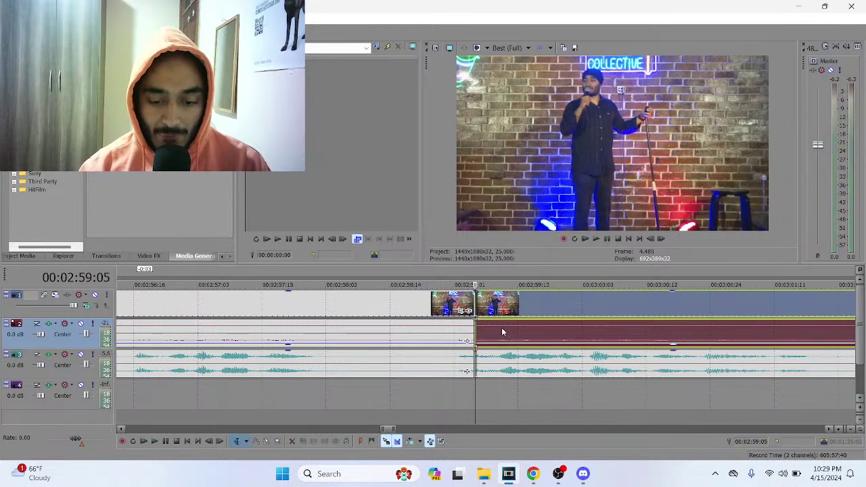
pyautogui.click(522, 334)
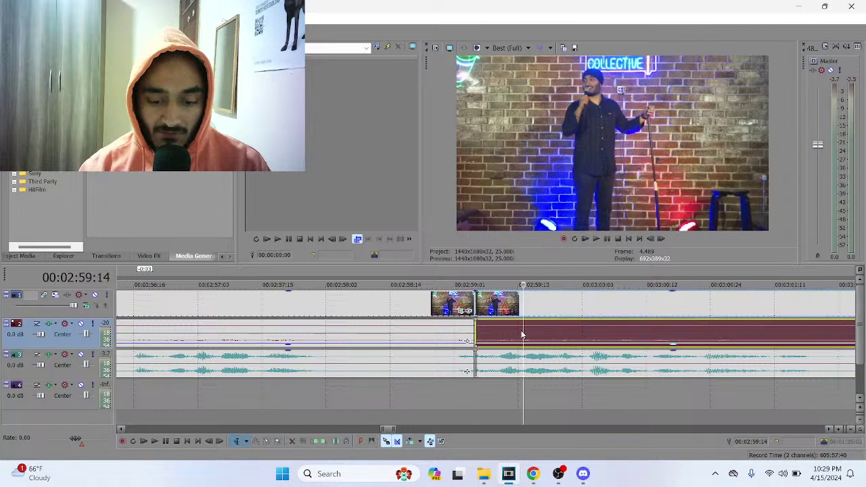
pyautogui.press('s')
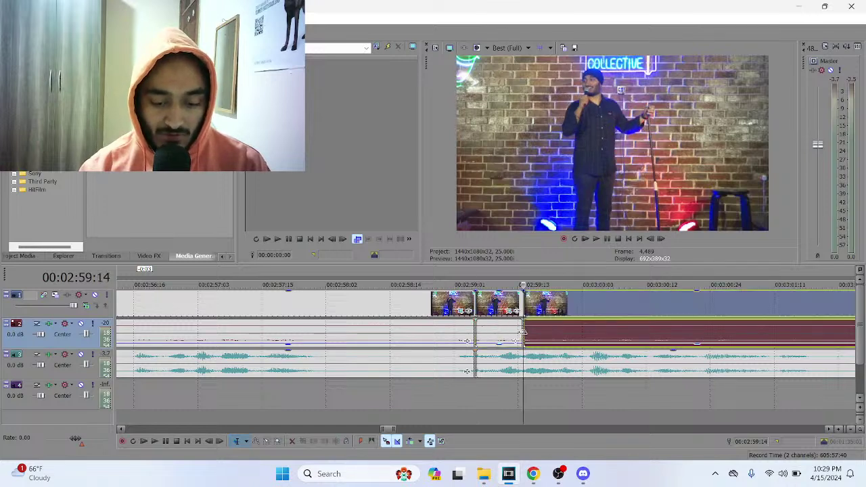
pyautogui.click(516, 368)
pyautogui.click(493, 362)
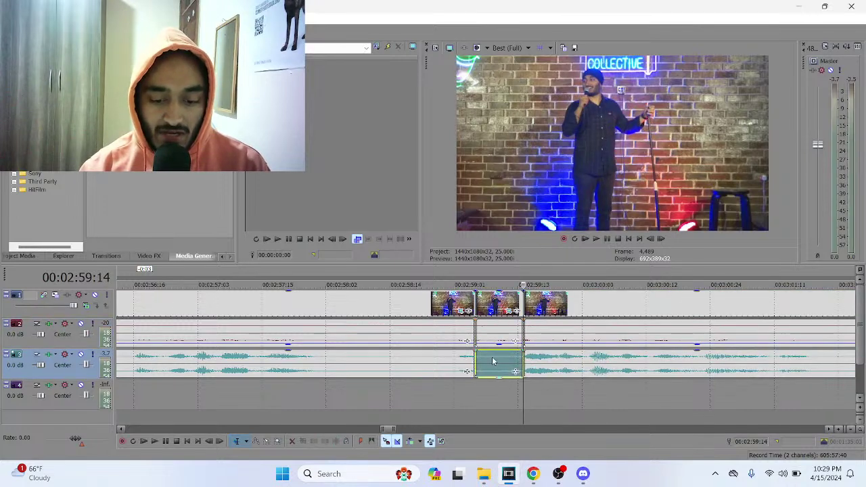
pyautogui.click(499, 347)
# - Paste the beep on track 4 at 00:02:59:05 and trim its end to the end of the silenced section at 00:02:59:14
pyautogui.click(479, 391)
pyautogui.click(475, 395)
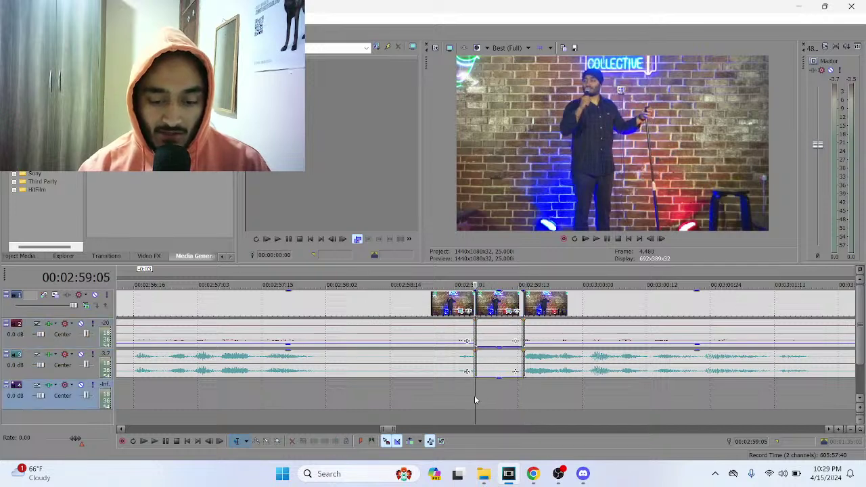
pyautogui.hotkey('ctrl', 'v')
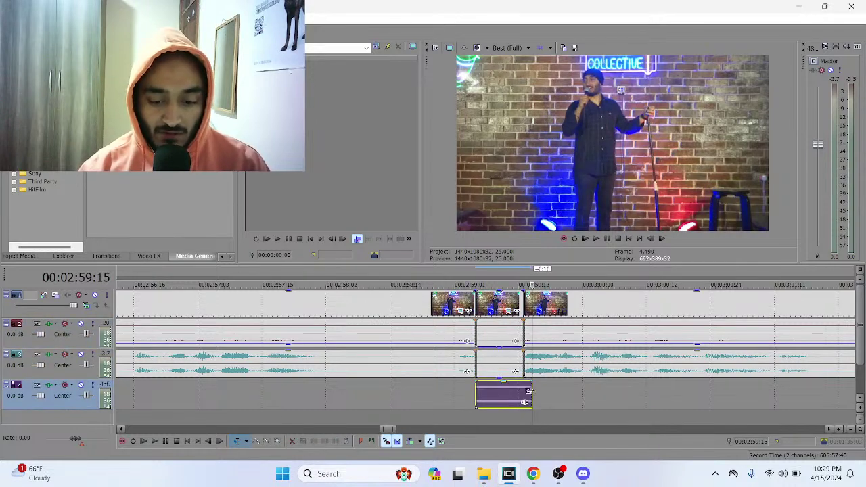
pyautogui.click(492, 402)
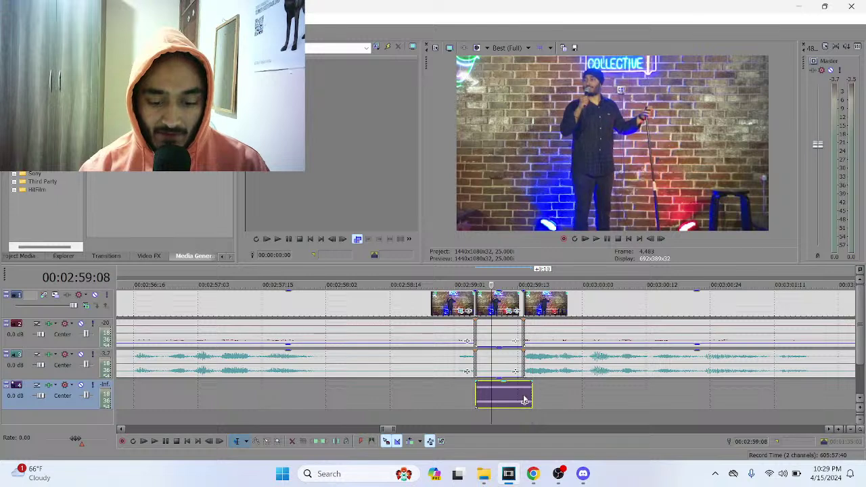
pyautogui.moveTo(531, 395); pyautogui.dragTo(522, 396)
# - Play back the second censored word from just before the beep and continue through the clip to about 00:03:16
pyautogui.click(421, 398)
pyautogui.press('space')
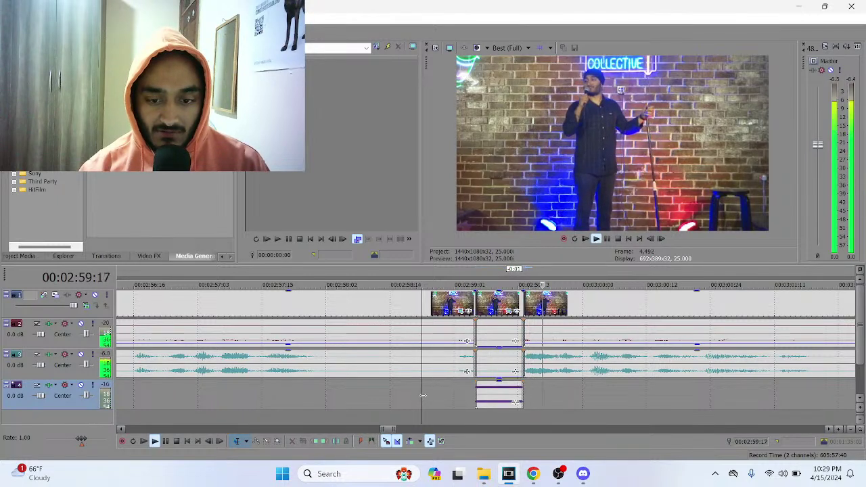
pyautogui.scroll(-2, 423, 396)
pyautogui.scroll(-3, 423, 396)
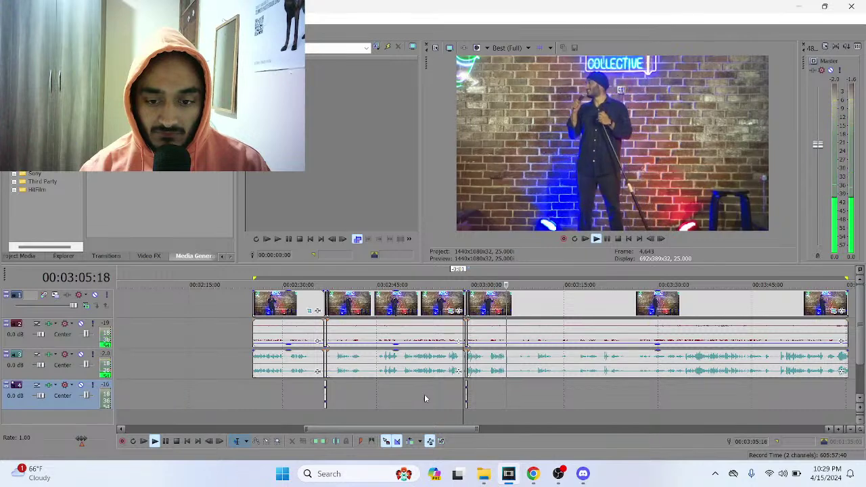
pyautogui.scroll(-1, 477, 395)
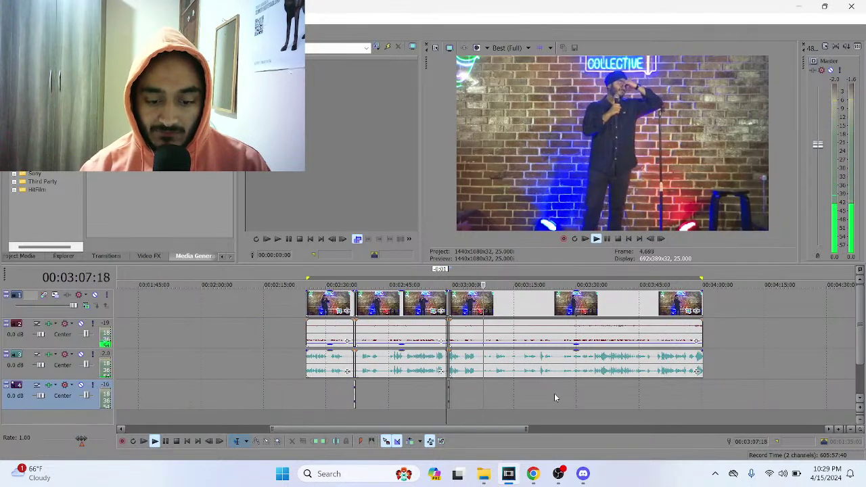
pyautogui.scroll(1, 554, 393)
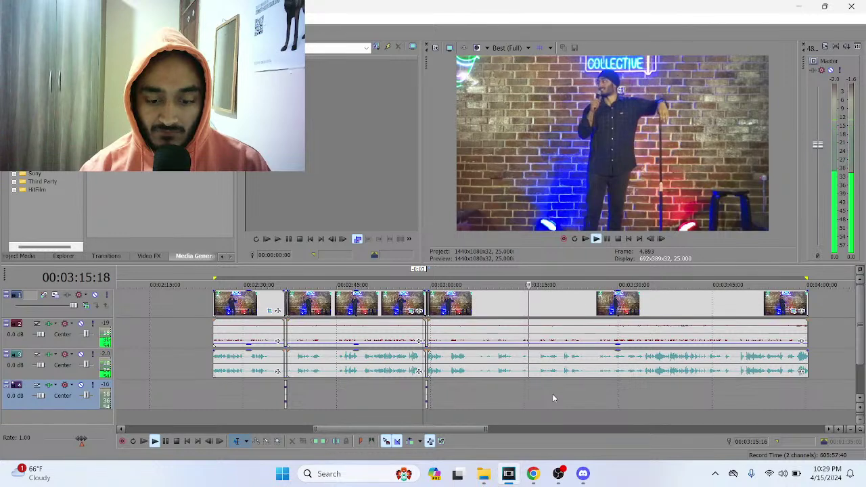
pyautogui.press('space')
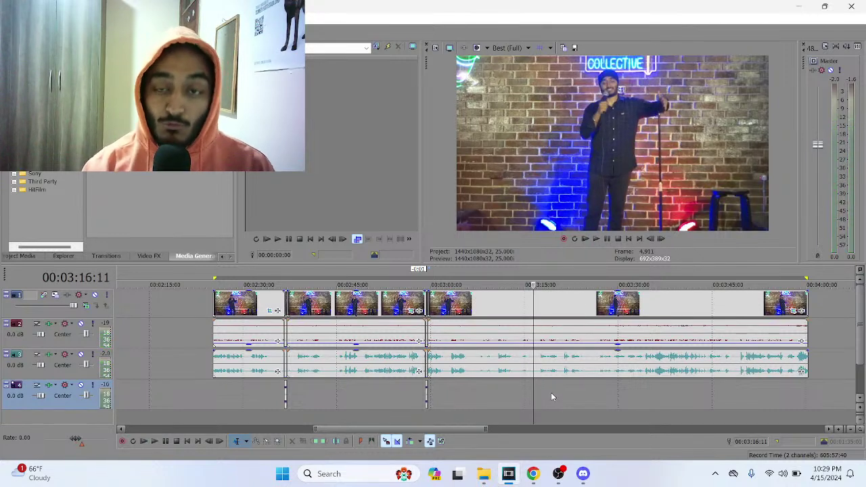
# - Play the rest of the clip from 00:03:16:11 to its end near 00:04:00 to check for more words to censor
pyautogui.click(596, 240)
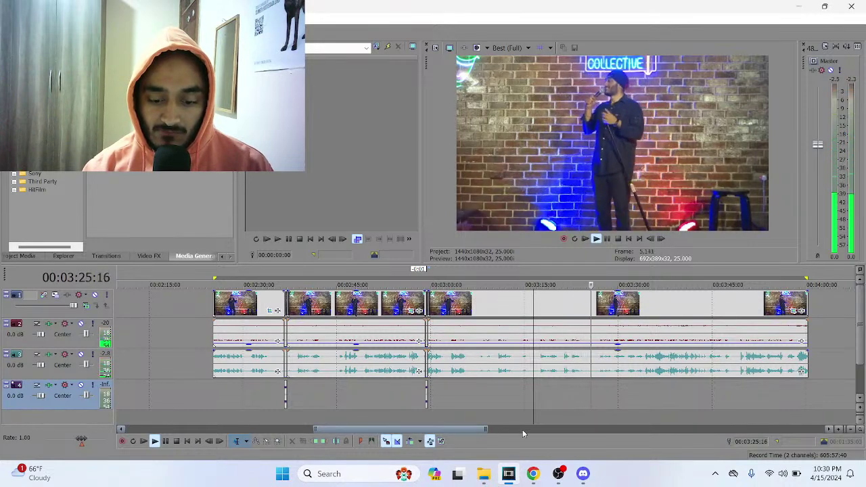
pyautogui.moveTo(488, 431); pyautogui.dragTo(498, 430)
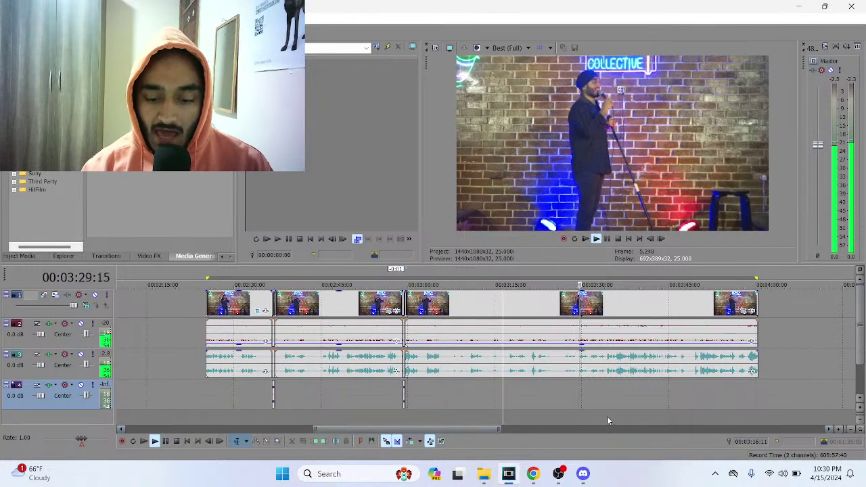
pyautogui.moveTo(466, 429); pyautogui.dragTo(485, 431)
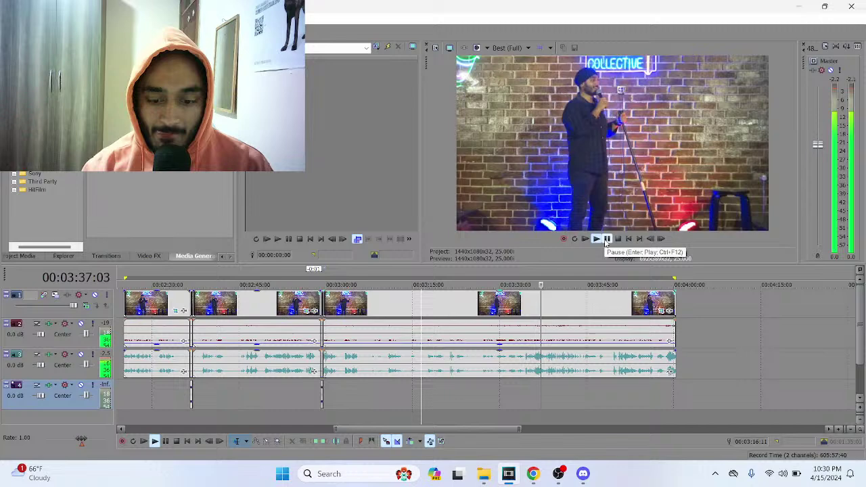
pyautogui.click(606, 240)
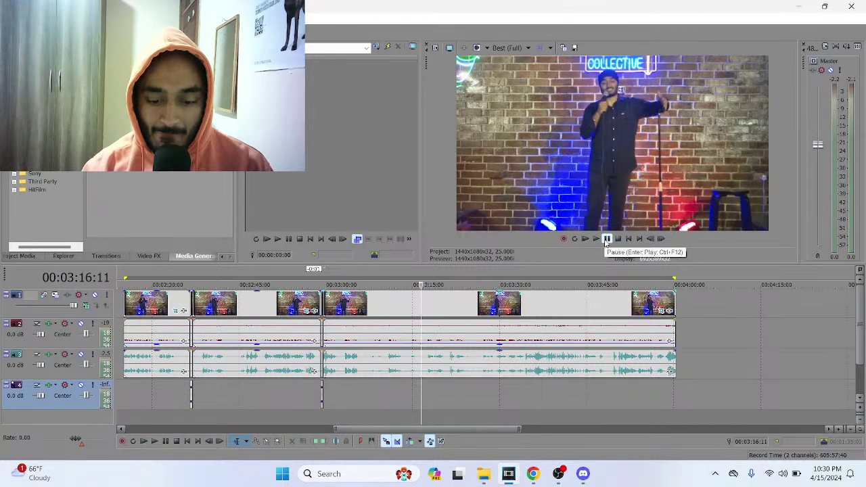
pyautogui.click(531, 386)
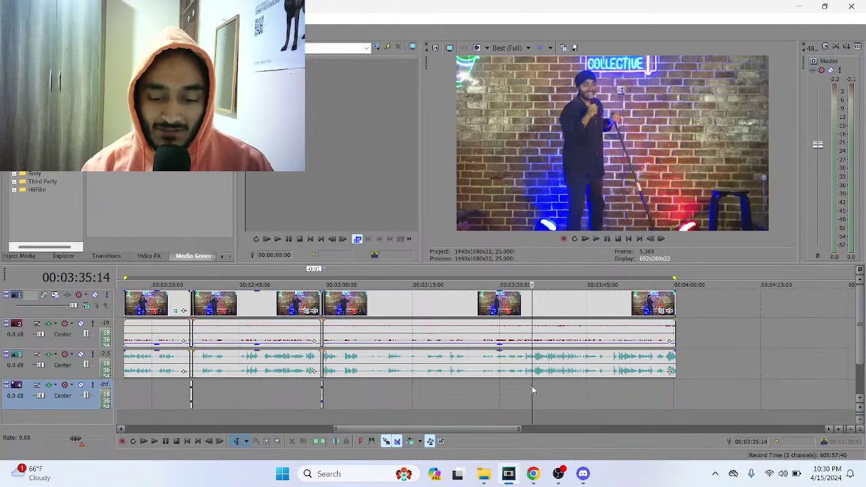
pyautogui.press('space')
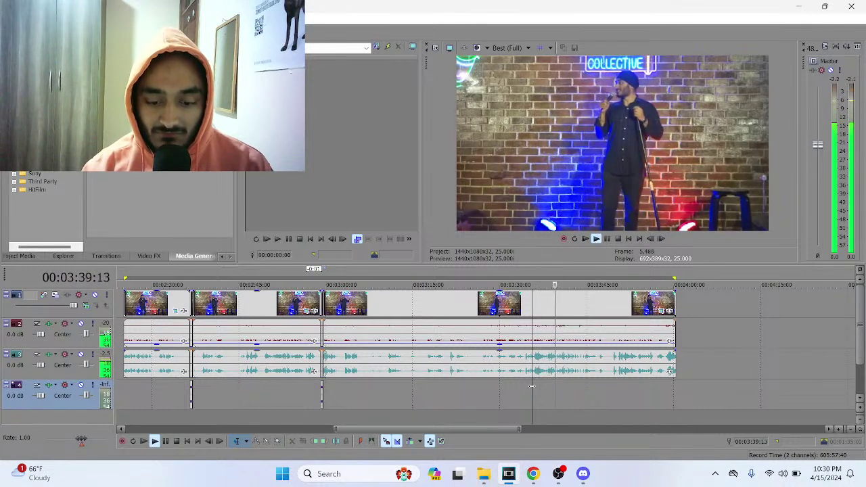
pyautogui.moveTo(523, 430); pyautogui.dragTo(539, 431)
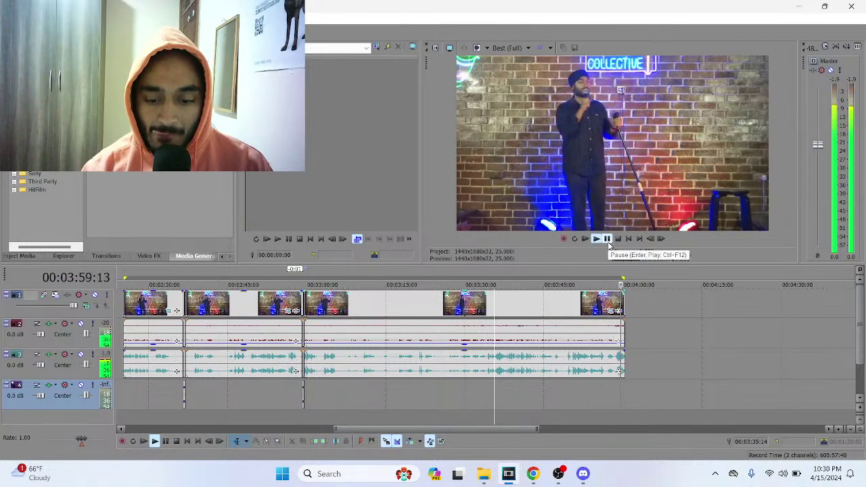
# - Extend the last video event and its track 2 audio about 40 seconds past 00:04:00:09, raise the audio's gain, and play the added footage
pyautogui.moveTo(622, 300); pyautogui.dragTo(836, 296)
pyautogui.click(699, 343)
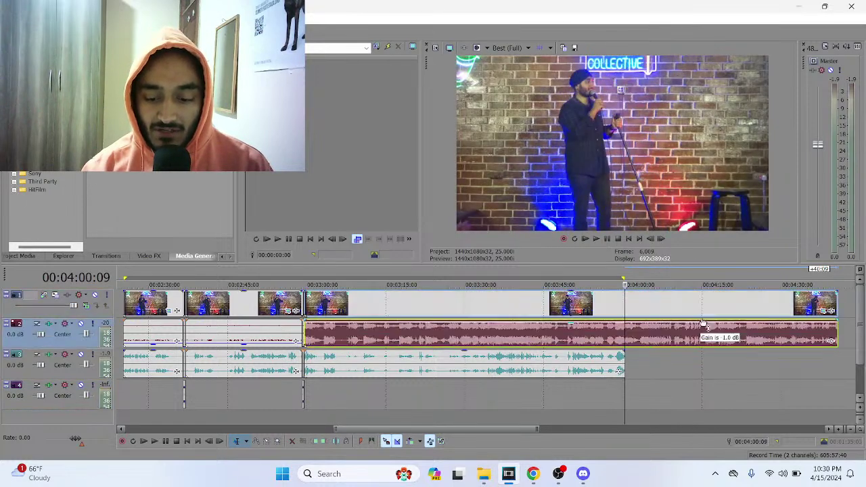
pyautogui.scroll(-2, 665, 377)
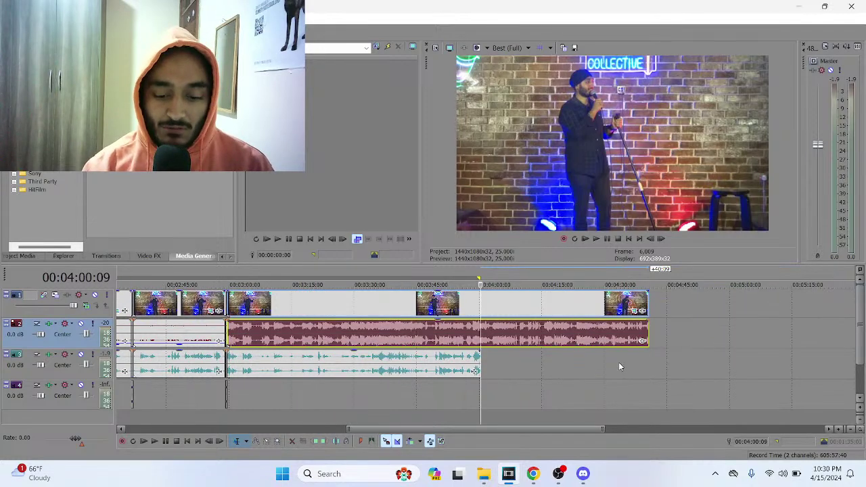
pyautogui.press('space')
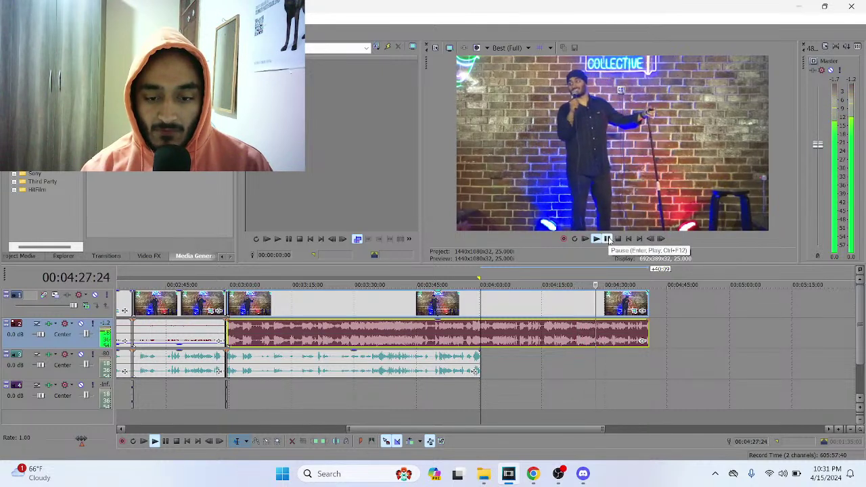
pyautogui.click(608, 239)
# - Trim the last video event and its track 2 audio back to the track 3 audio's end and lower its gain to match the neighbouring audio event
pyautogui.moveTo(648, 330); pyautogui.dragTo(481, 329)
pyautogui.hscroll(-5, 472, 423)
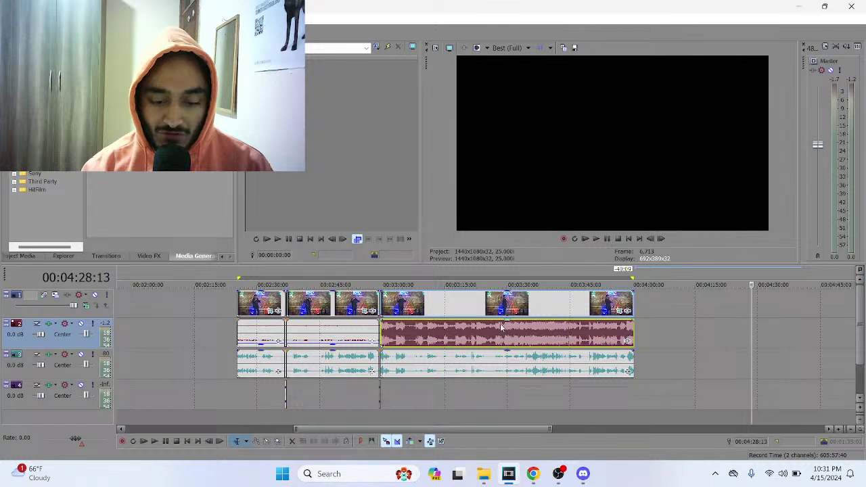
pyautogui.moveTo(509, 326); pyautogui.dragTo(505, 348)
pyautogui.click(334, 345)
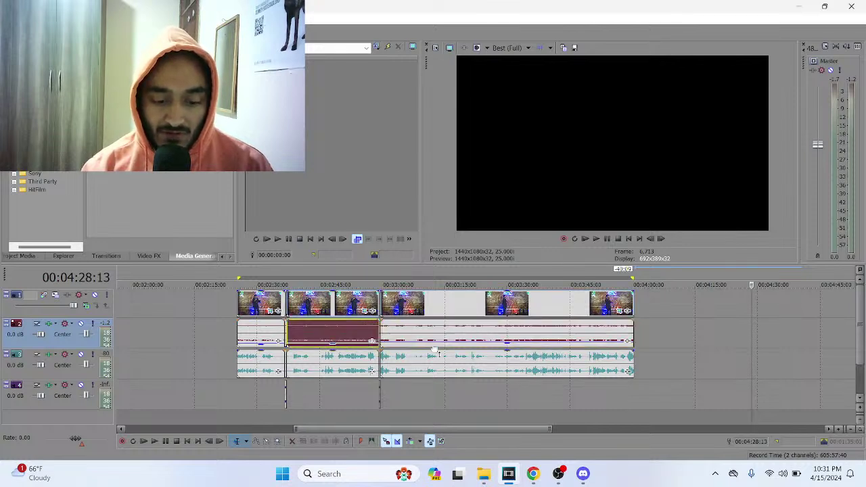
pyautogui.click(507, 346)
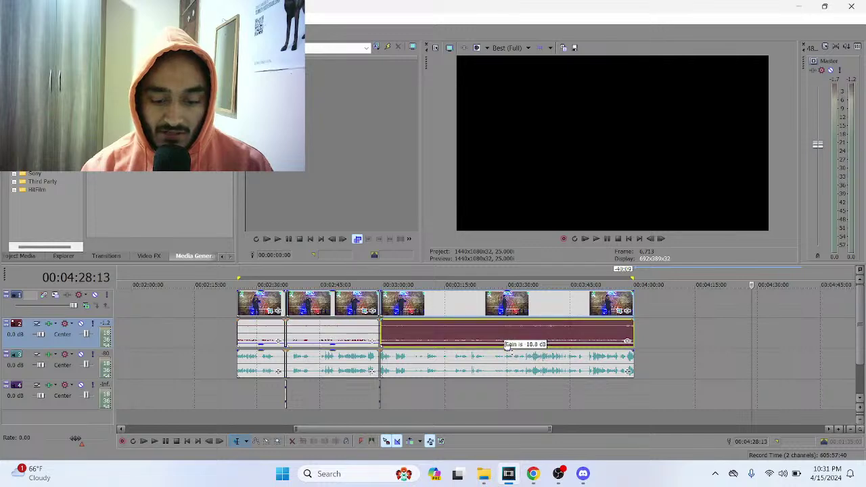
# - Play the whole edited clip from its start at 00:02:25:06 to review the audio and beeps
pyautogui.click(236, 366)
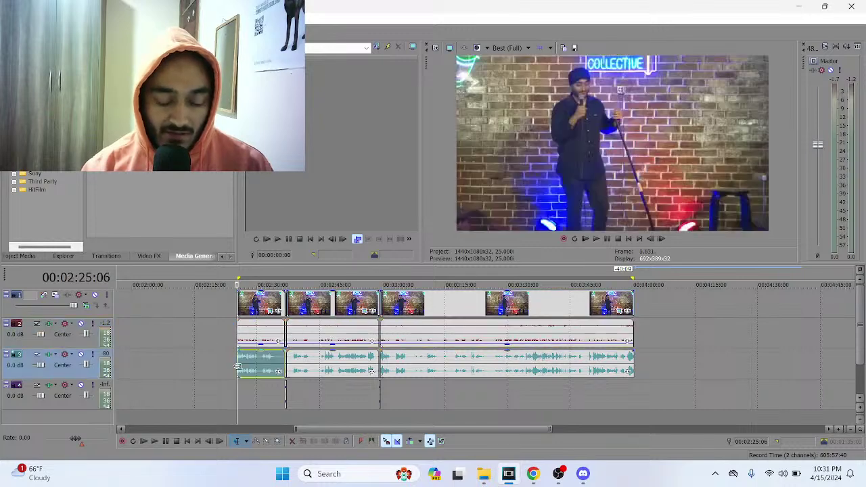
pyautogui.press('space')
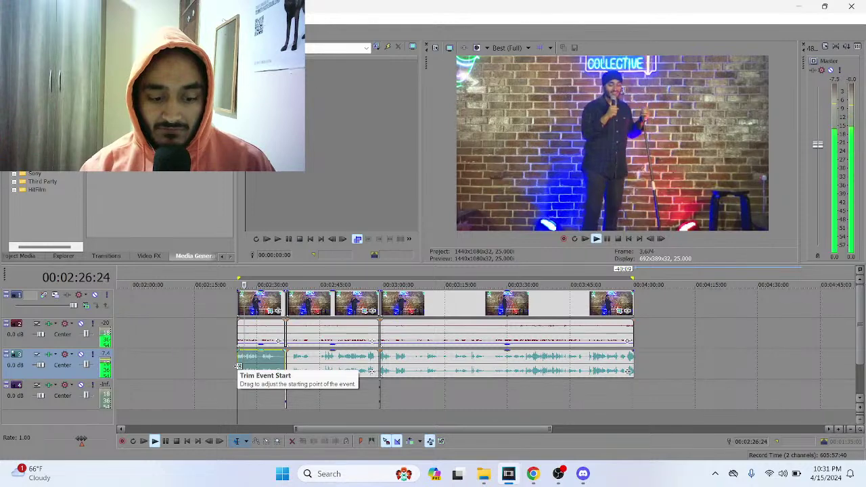
pyautogui.press('space')
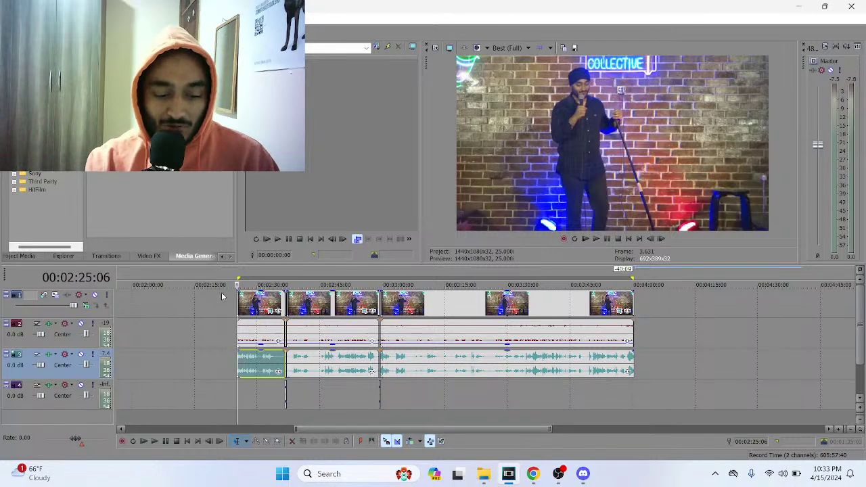
pyautogui.press('space')
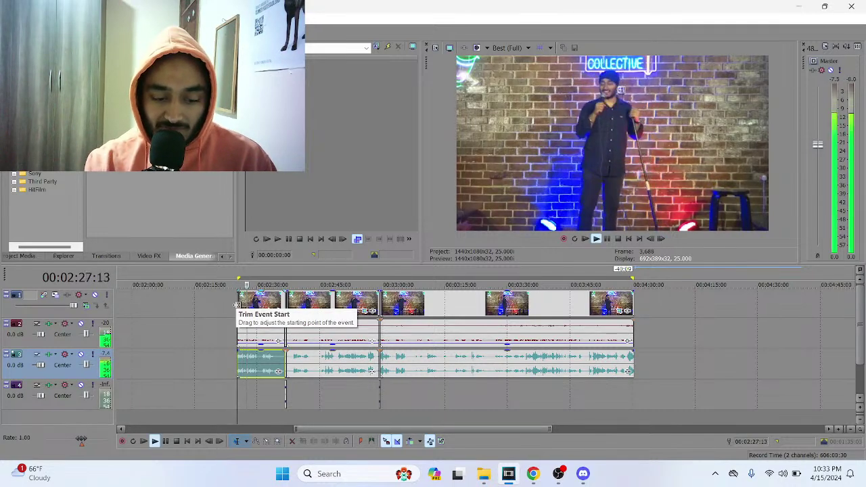
# - Replay the clip from its start at 00:02:25:06 to about 00:02:35:11 to review the picture
pyautogui.press('space')
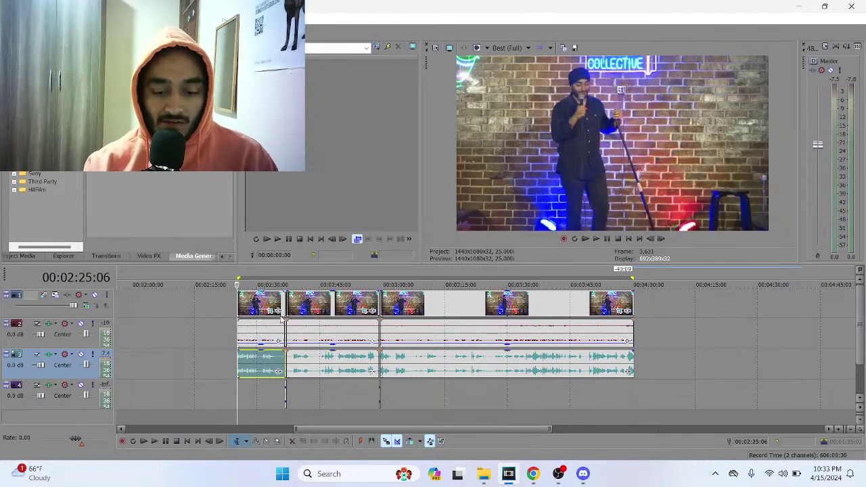
pyautogui.press('space')
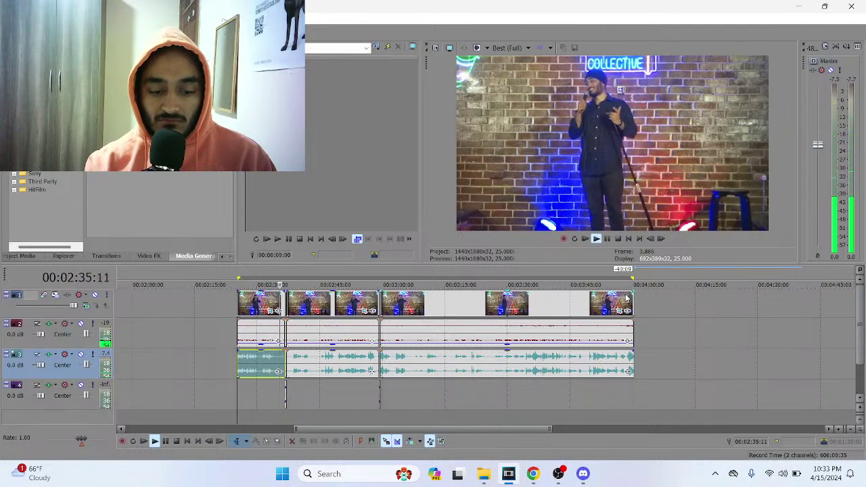
pyautogui.press('space')
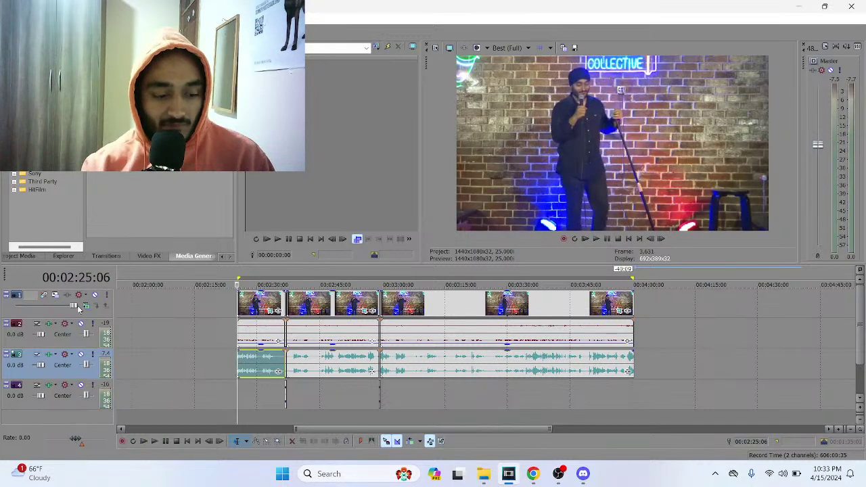
# - Add the Sony Color Curves effect to the video track
pyautogui.click(77, 311)
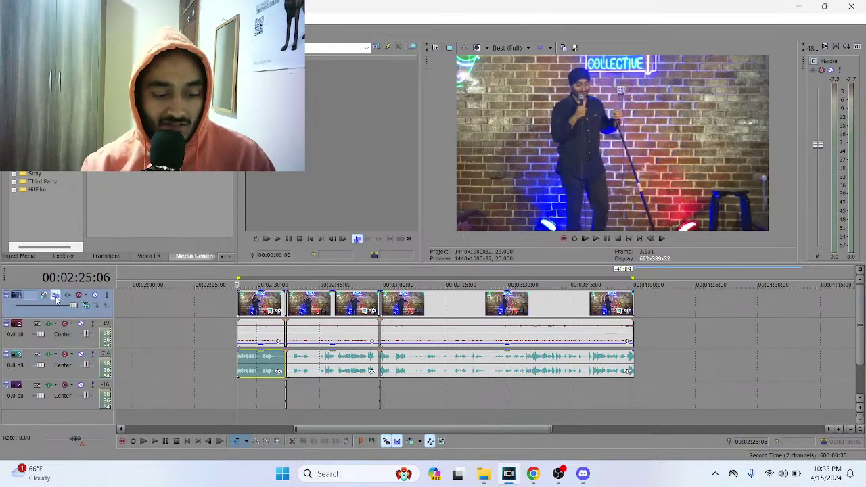
pyautogui.click(85, 296)
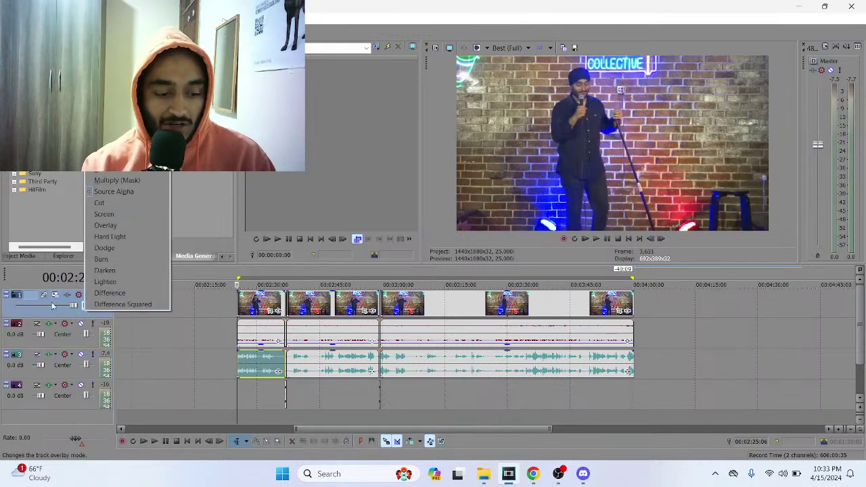
pyautogui.click(61, 301)
pyautogui.click(68, 295)
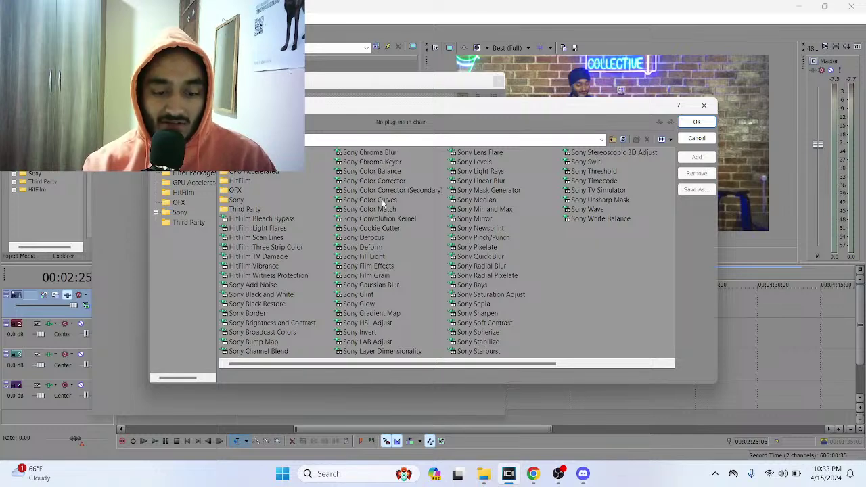
pyautogui.click(379, 200)
pyautogui.click(697, 157)
pyautogui.click(697, 122)
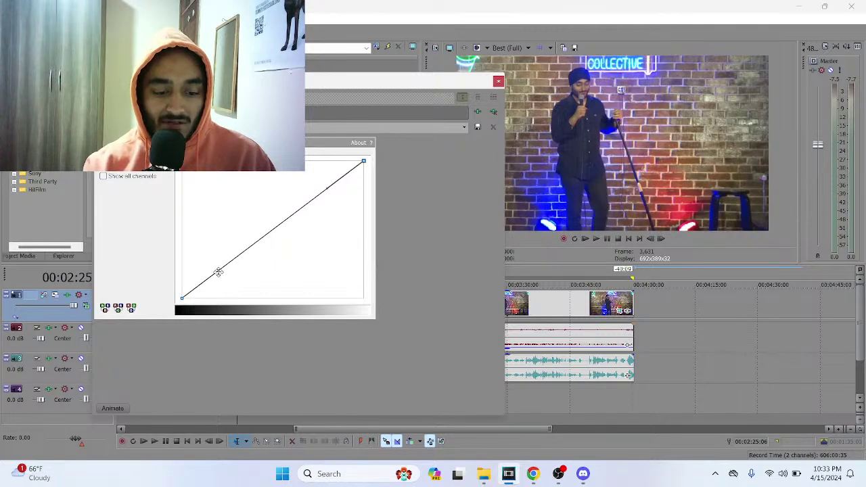
# - Shape the color curve into an S for more contrast, lowering the shadows and raising the highlights while the clip plays, and close the effects window
pyautogui.moveTo(218, 272); pyautogui.dragTo(231, 295)
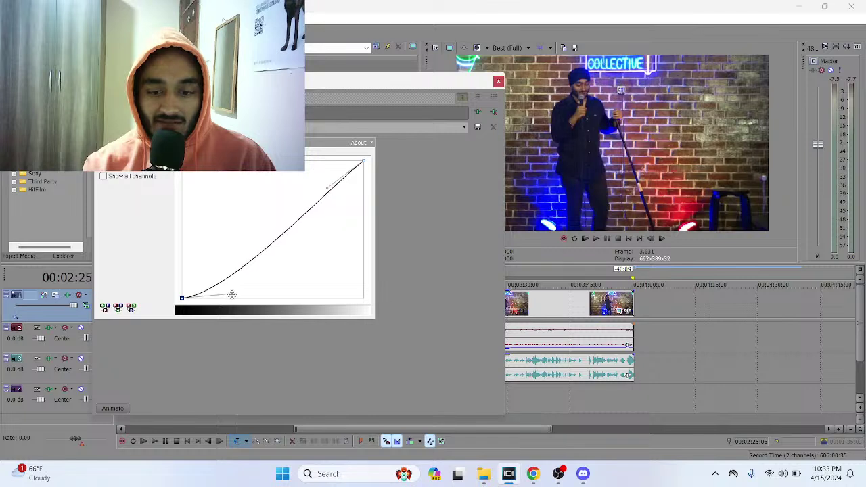
pyautogui.click(594, 243)
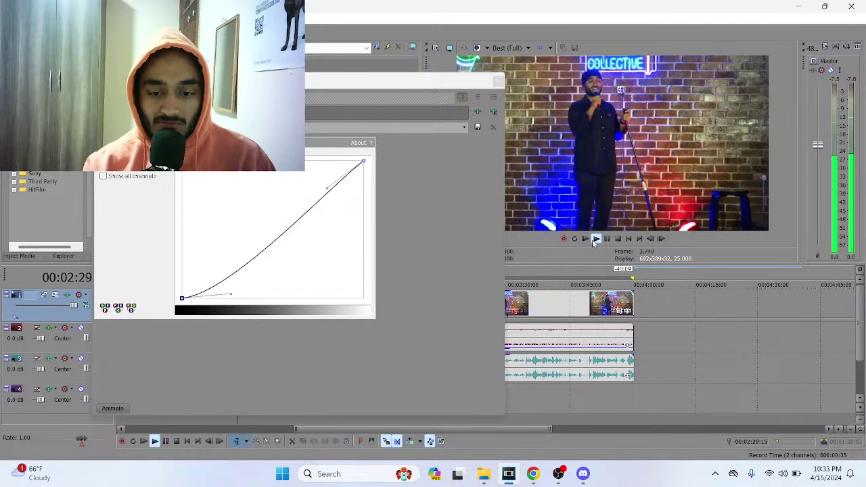
pyautogui.moveTo(231, 292); pyautogui.dragTo(242, 296)
pyautogui.moveTo(326, 190); pyautogui.dragTo(323, 168)
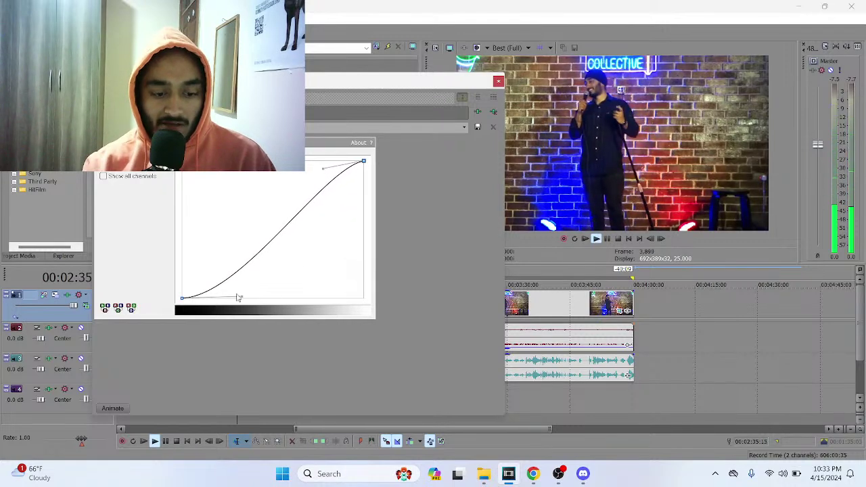
pyautogui.moveTo(240, 296); pyautogui.dragTo(252, 296)
pyautogui.moveTo(324, 167); pyautogui.dragTo(363, 161)
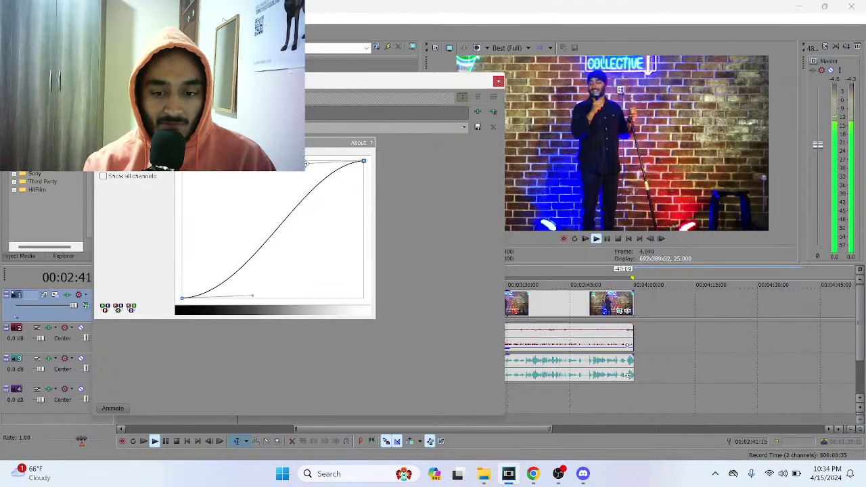
pyautogui.moveTo(251, 296); pyautogui.dragTo(245, 291)
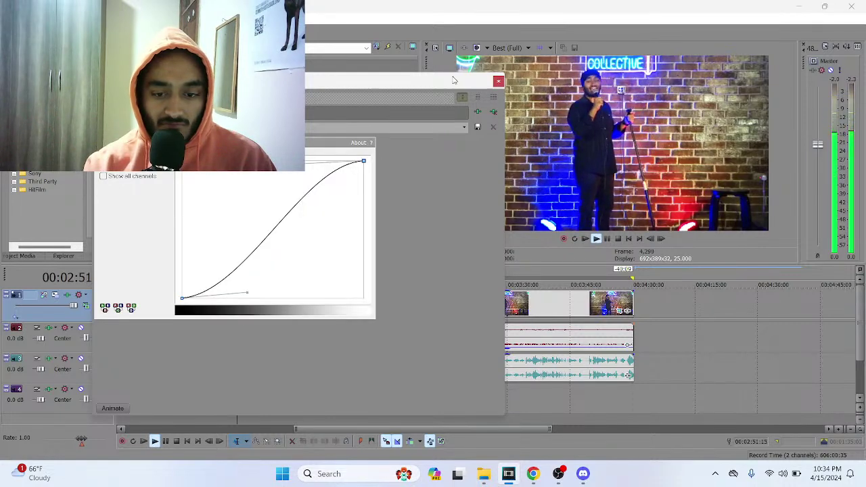
pyautogui.click(590, 227)
pyautogui.press('space')
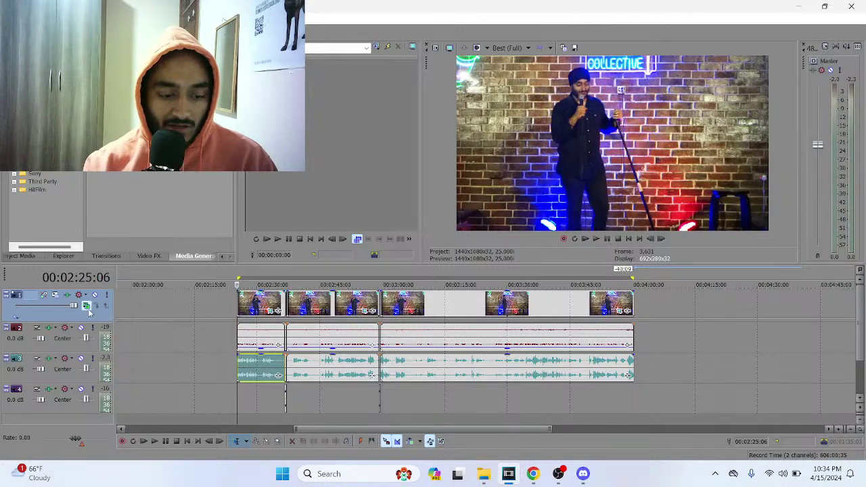
# - Add the Sony Sharpen effect to the video track's effect chain after Color Curves
pyautogui.click(68, 296)
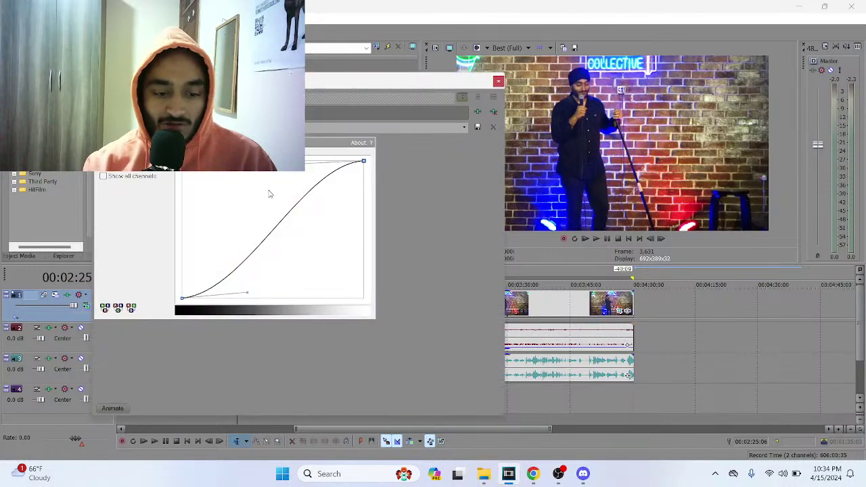
pyautogui.click(478, 112)
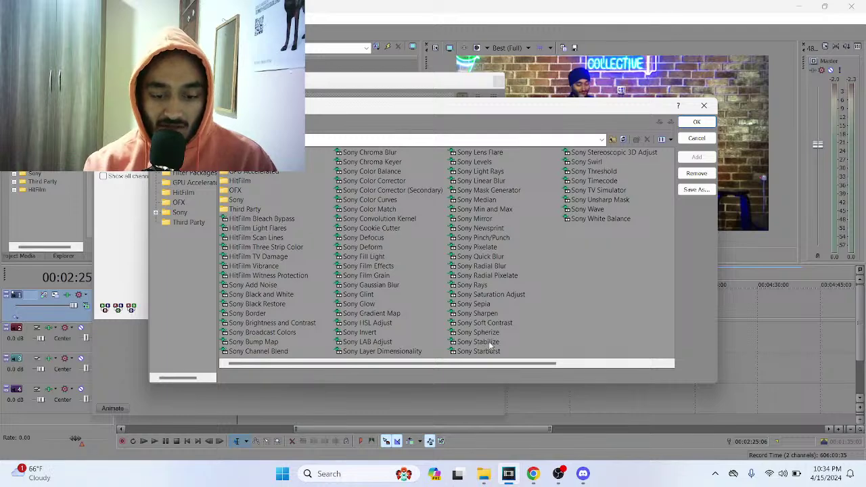
pyautogui.click(477, 314)
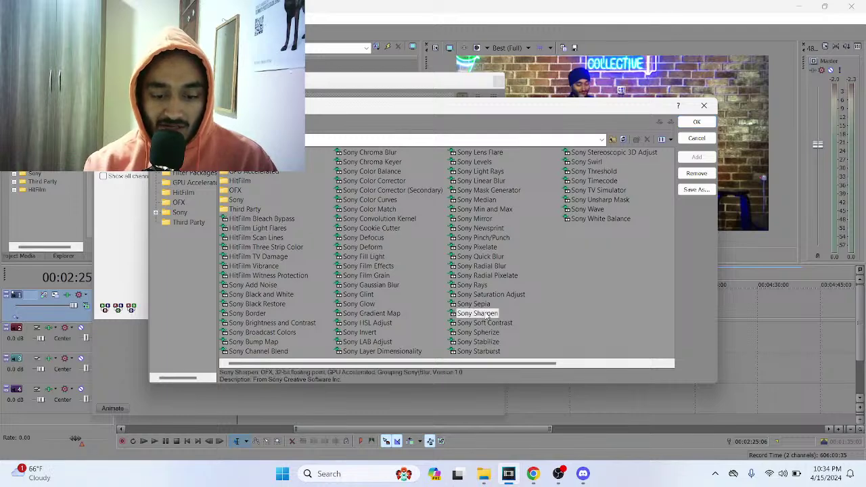
pyautogui.click(698, 122)
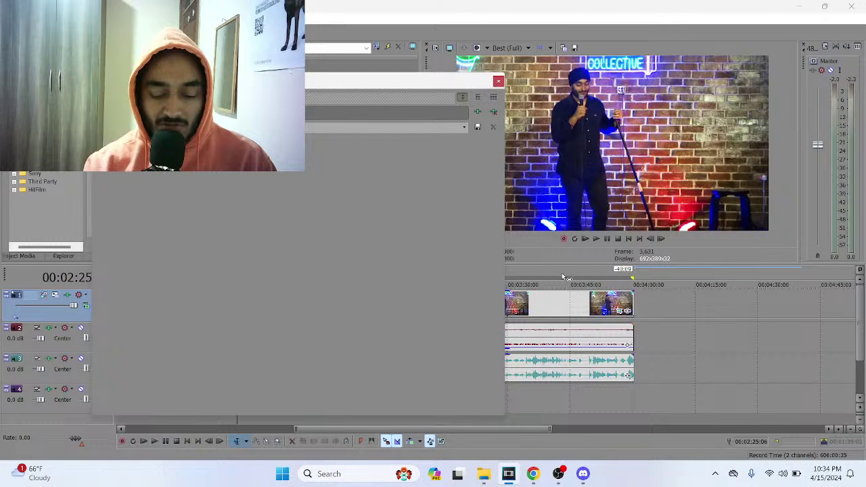
# - Examine the sharpened picture at several points of the last video event, including full screen at 00:03:16:03, and close the effects window
pyautogui.click(522, 313)
pyautogui.click(559, 310)
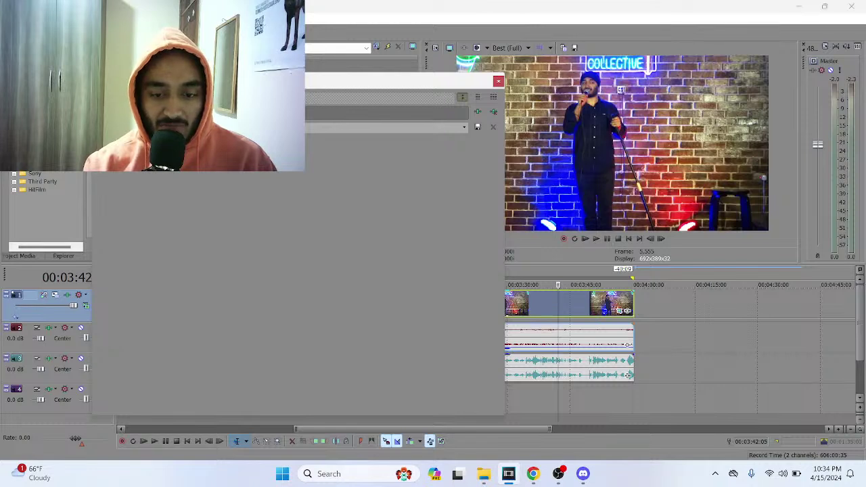
pyautogui.click(602, 306)
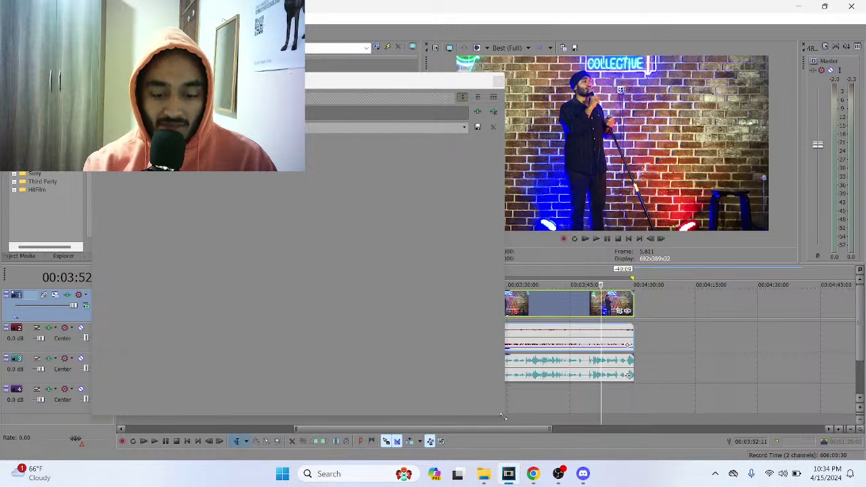
pyautogui.moveTo(503, 417); pyautogui.dragTo(339, 369)
pyautogui.click(412, 310)
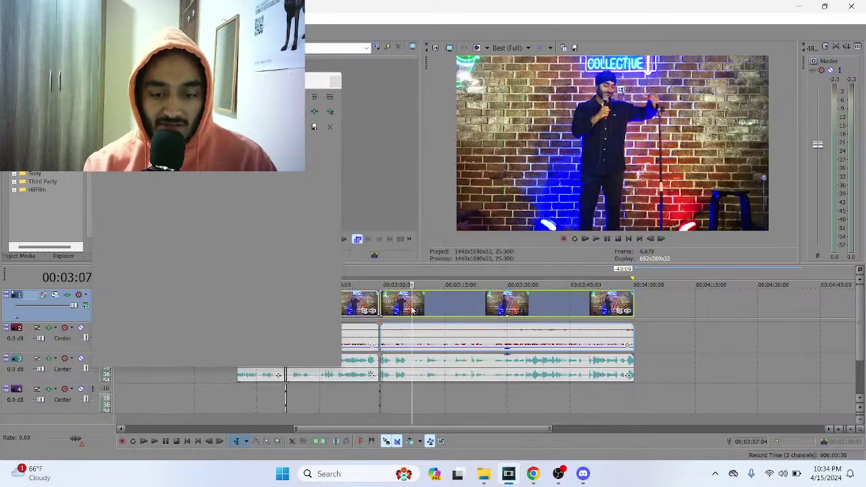
pyautogui.click(450, 308)
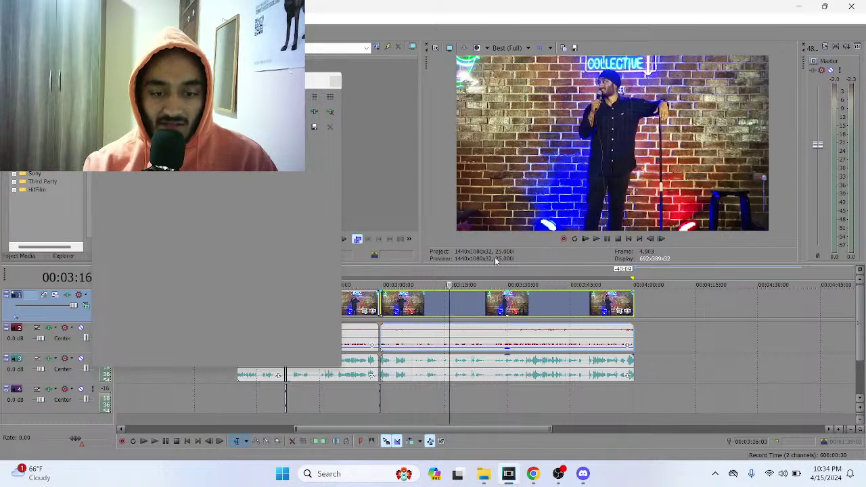
pyautogui.click(450, 50)
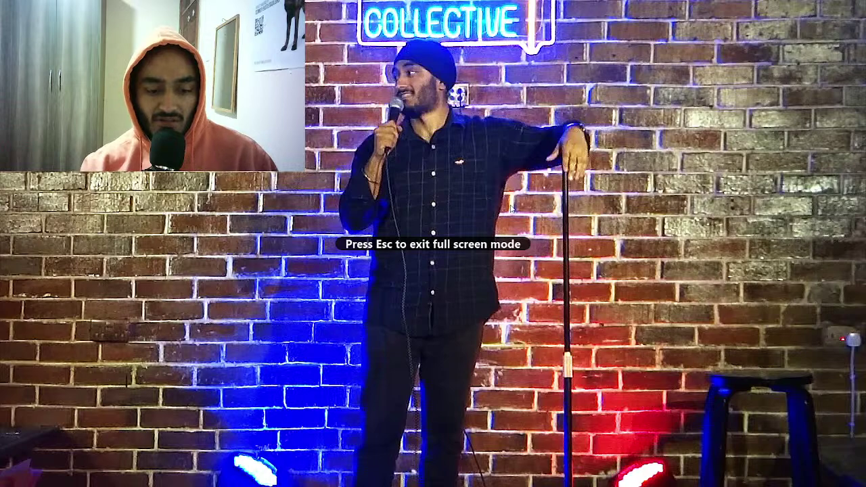
pyautogui.press('Escape')
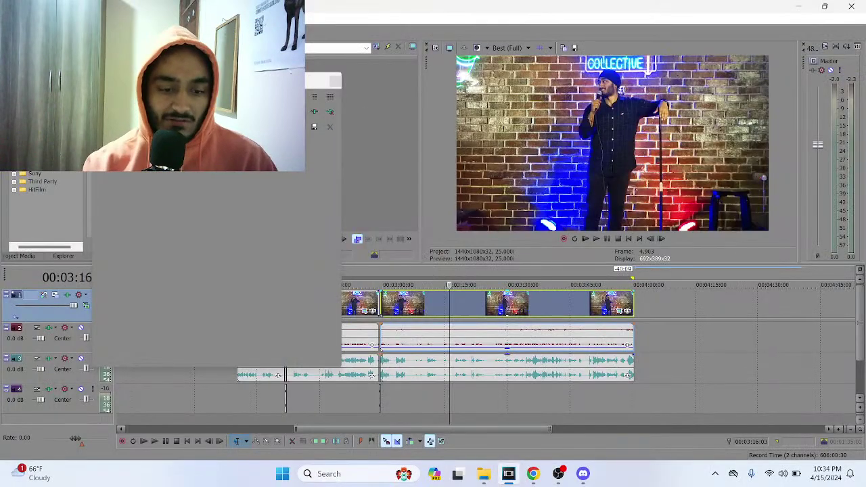
pyautogui.click(67, 296)
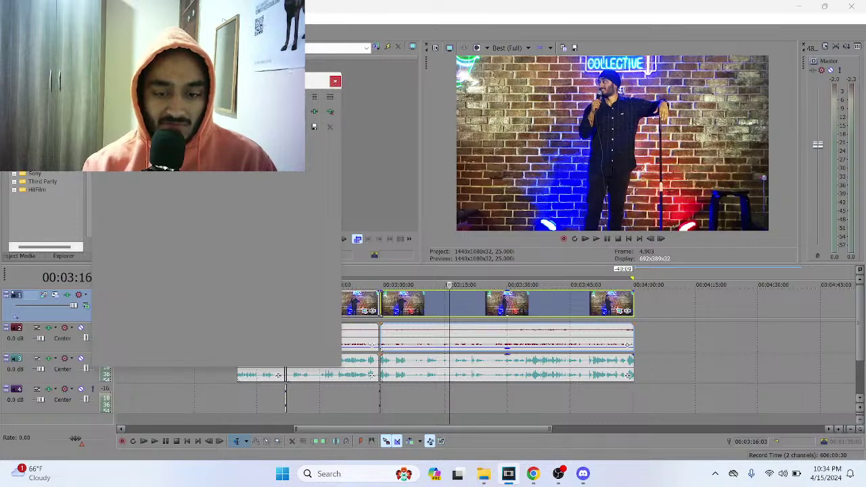
pyautogui.click(335, 84)
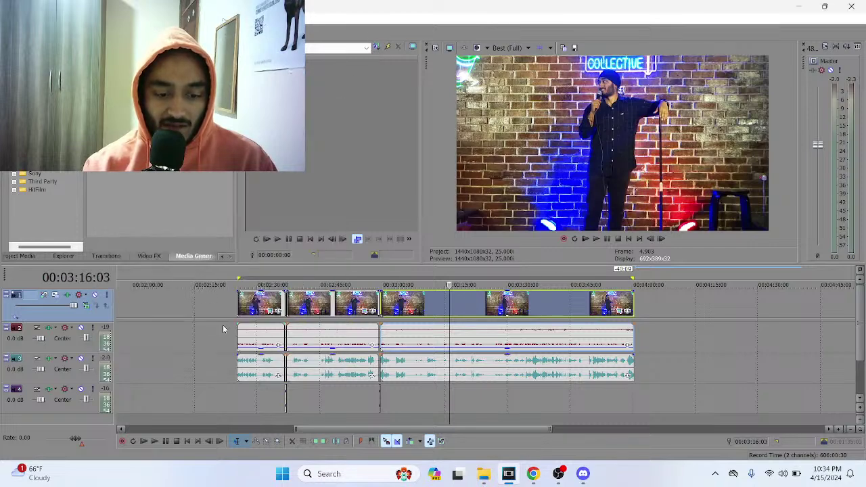
# - Play the opening of the clip from 00:02:25:06 to check the color-corrected, sharpened picture in motion
pyautogui.click(237, 309)
pyautogui.press('space')
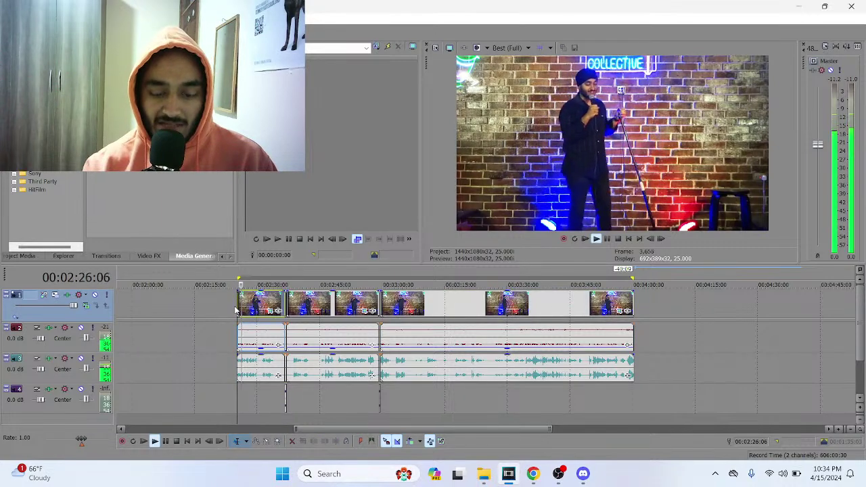
pyautogui.press('space')
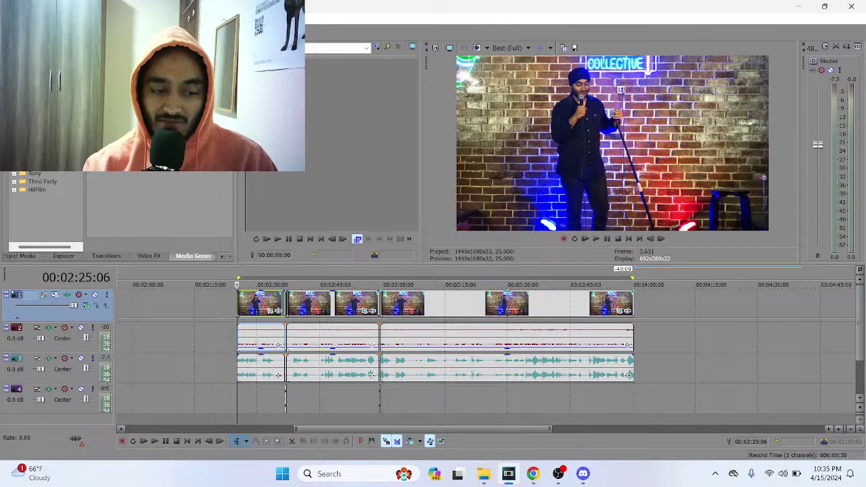
# - Set up a render of the loop region with the Sony AVC/MVC template AVCHD 1440x1080-50i
pyautogui.hotkey('alt', 'f')
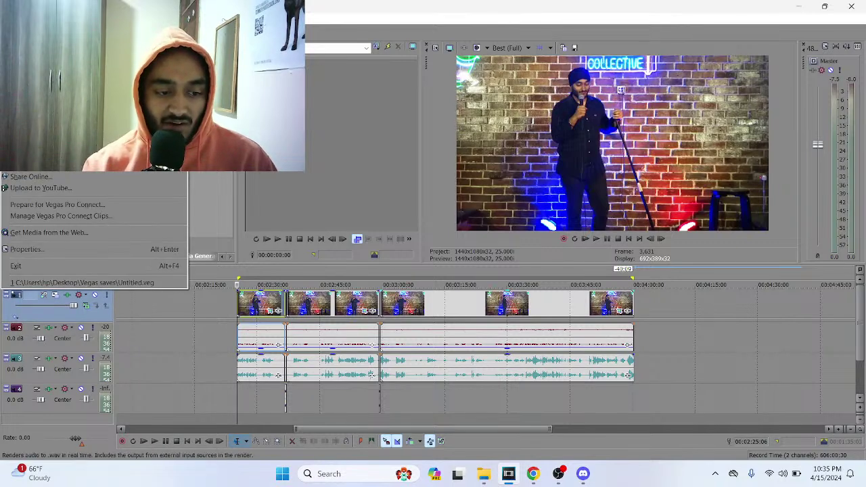
pyautogui.press('Return')
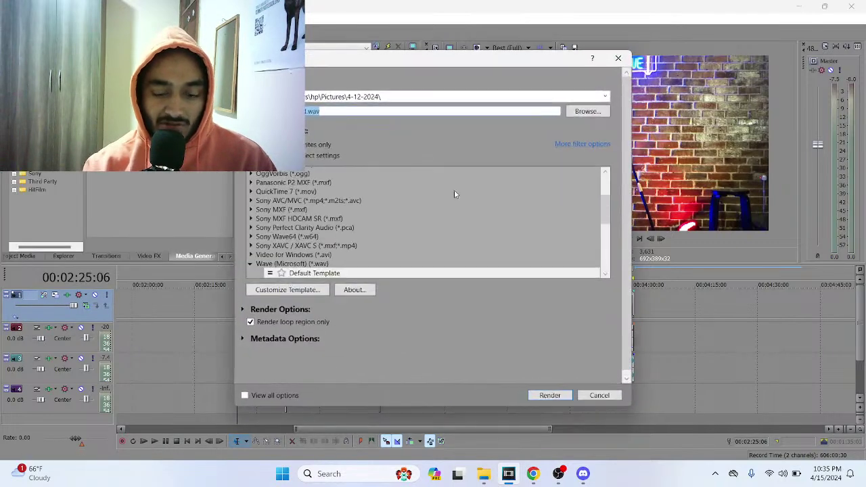
pyautogui.click(250, 264)
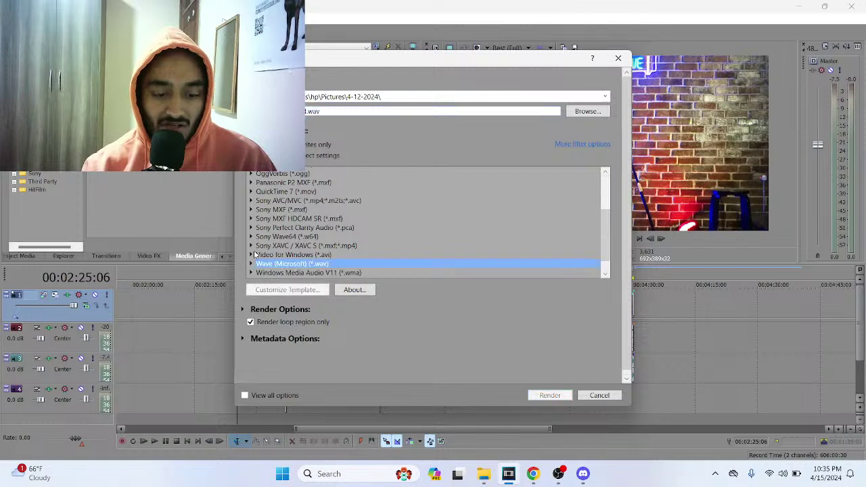
pyautogui.click(250, 201)
pyautogui.scroll(-3, 377, 242)
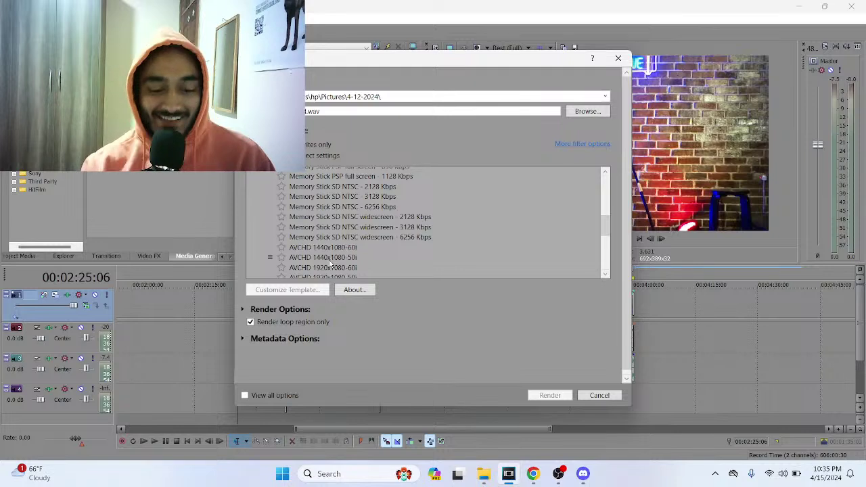
pyautogui.scroll(-3, 332, 261)
pyautogui.scroll(-3, 330, 264)
pyautogui.scroll(4, 329, 263)
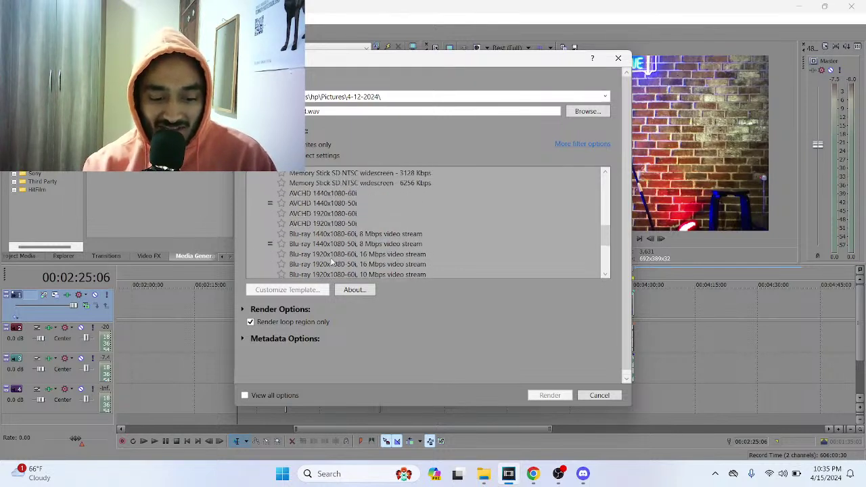
pyautogui.click(316, 231)
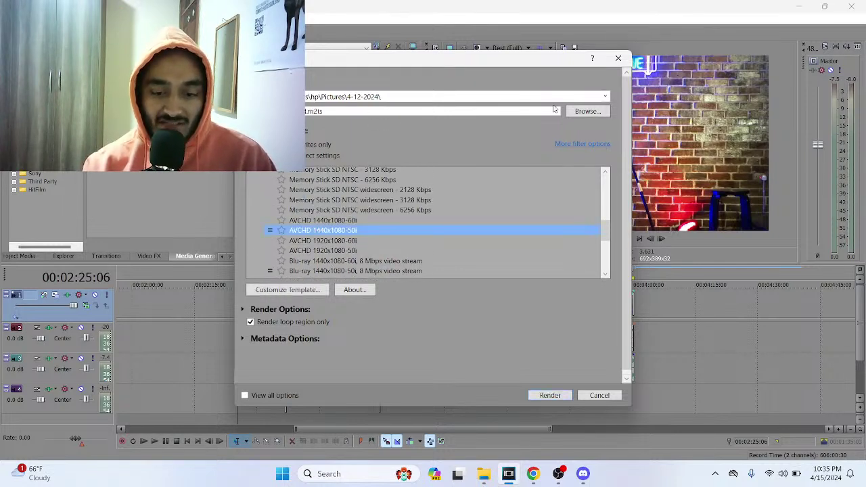
# - Name the output file "doctor's strike" and start the render
pyautogui.click(352, 110)
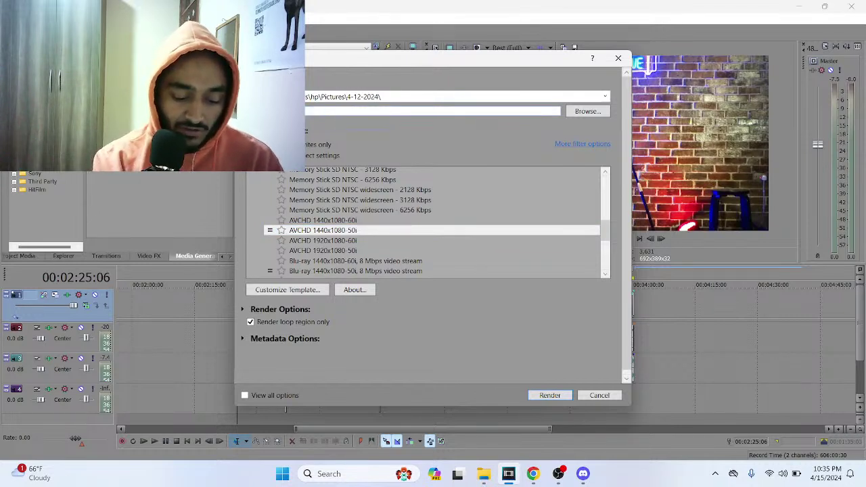
pyautogui.write('r')
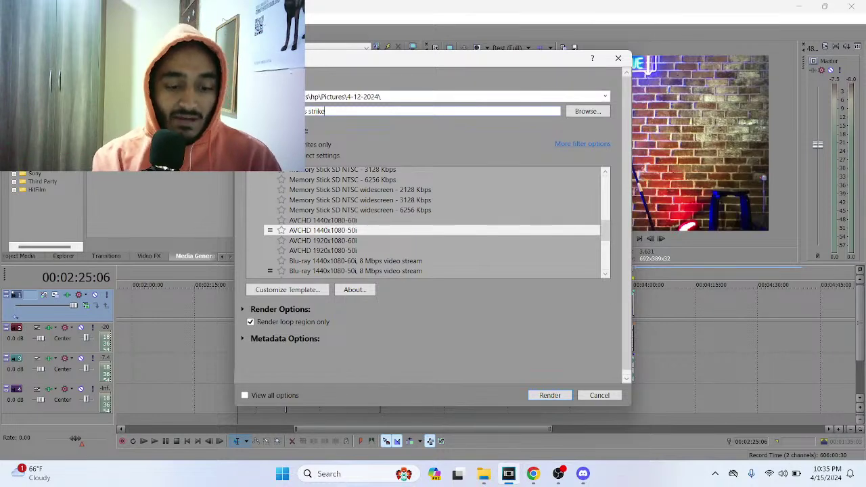
pyautogui.write('ike')
pyautogui.press('Return')
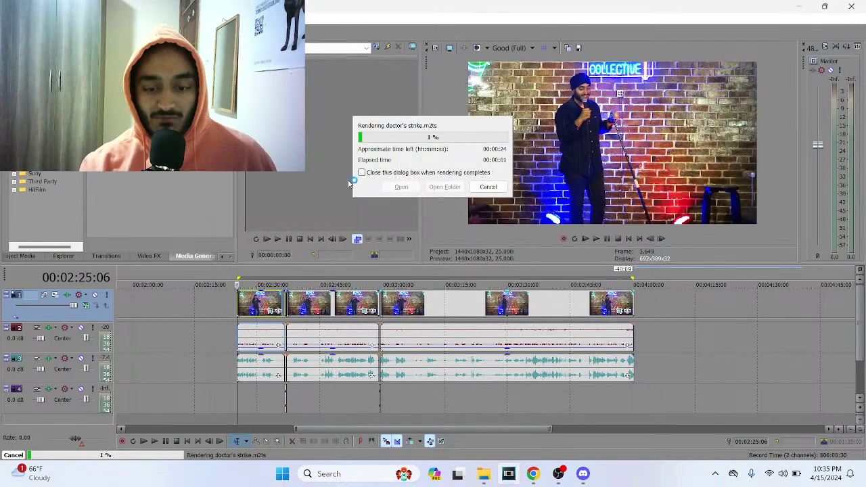
# - Switch to OBS Studio and make the main scene active instead of Desktop
pyautogui.click(558, 473)
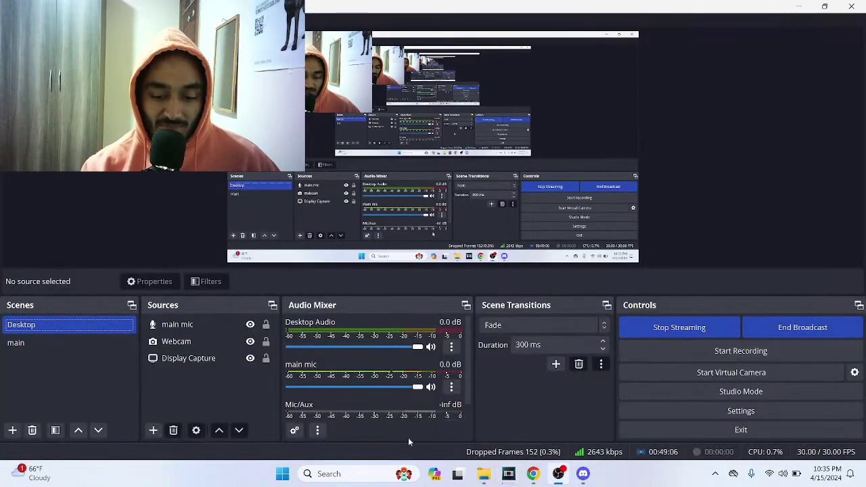
pyautogui.click(73, 341)
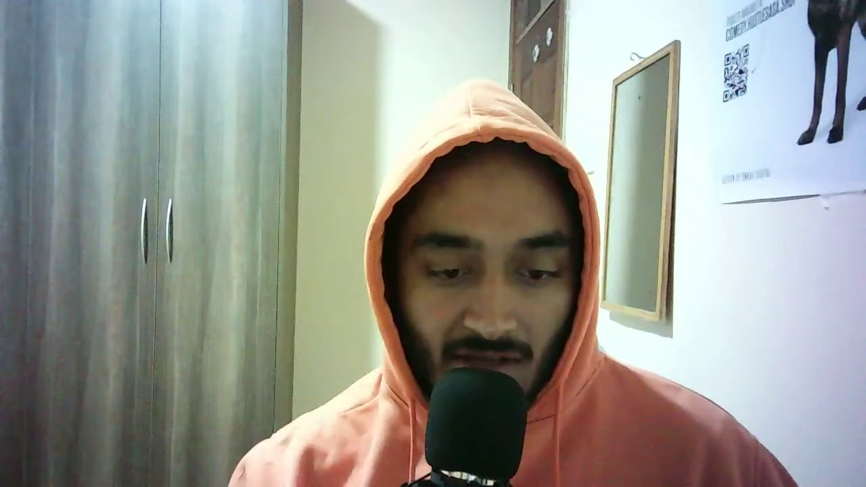
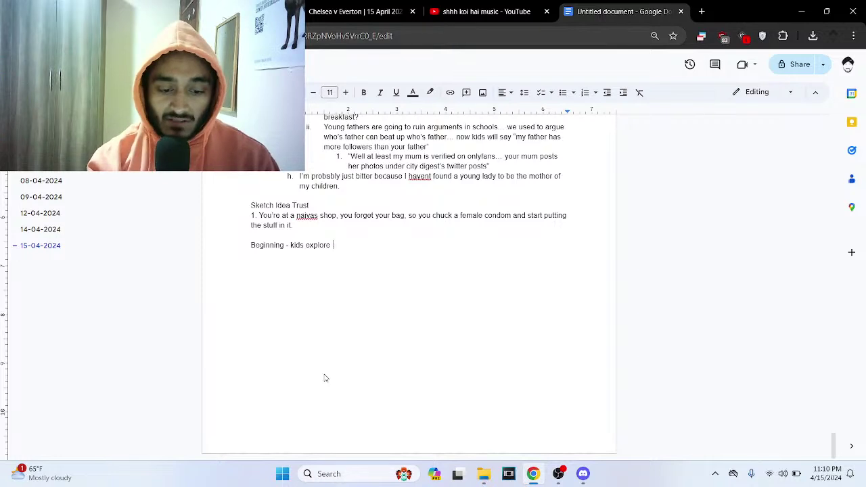
# - In the Google Docs document, continue the "Beginning - kids explore" line with "haunted house, one tries to impress girl,"
pyautogui.write('haunted h')
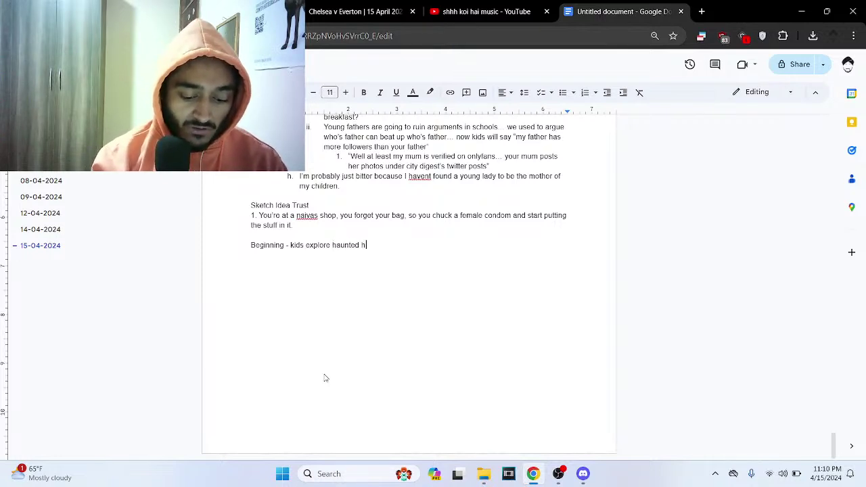
pyautogui.write('ouse, one ')
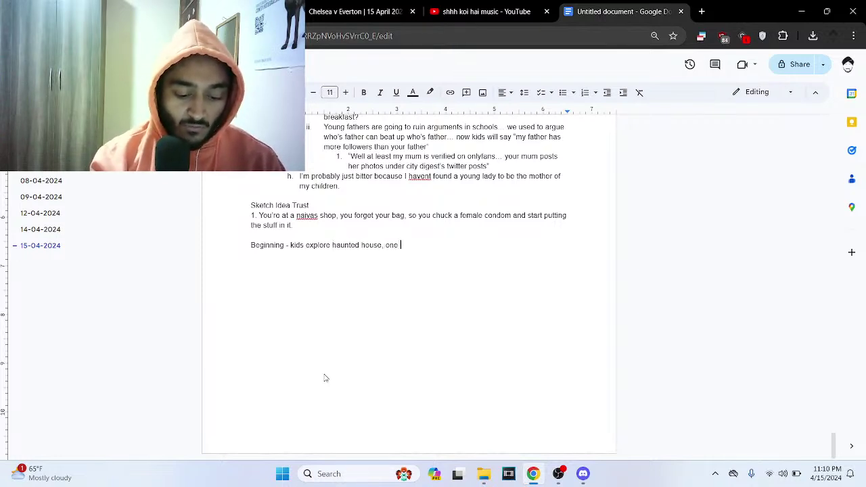
pyautogui.write('tries to impr')
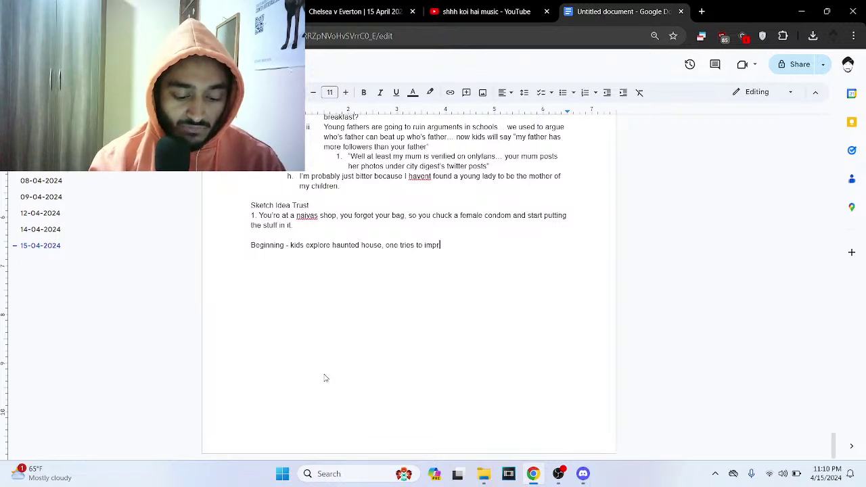
pyautogui.write('ess girl, ')
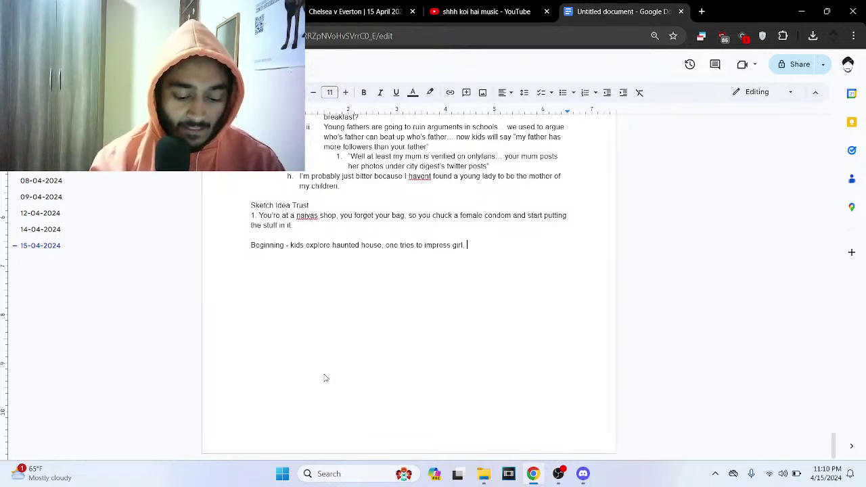
pyautogui.write('open')
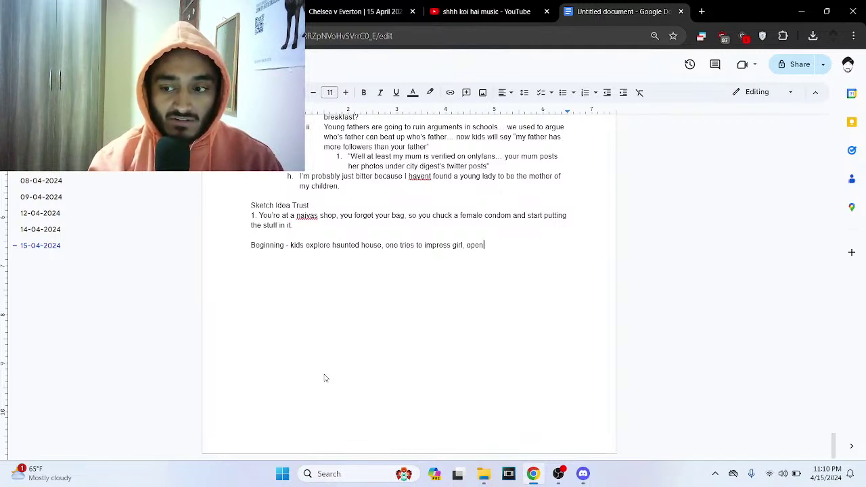
pyautogui.press('BackSpace')
pyautogui.press('BackSpace')
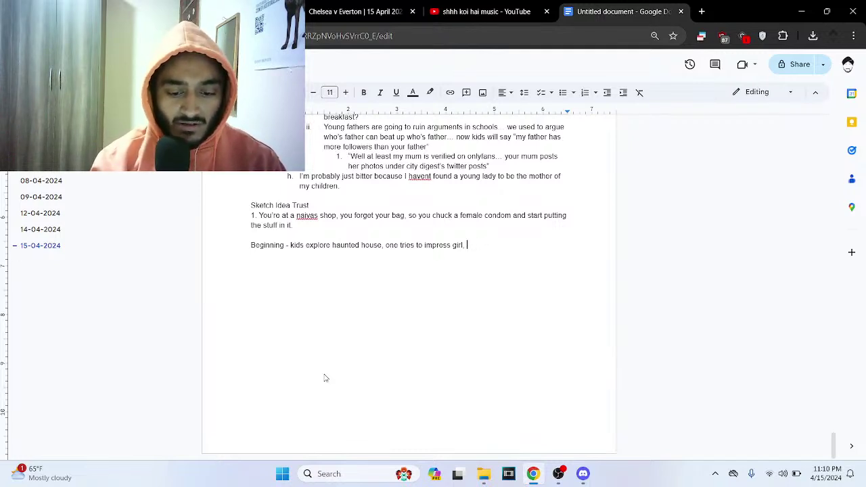
# - Extend the Beginning line with "puts ear next to haunted dorr, heres a voice whispering his name.."
pyautogui.write('put')
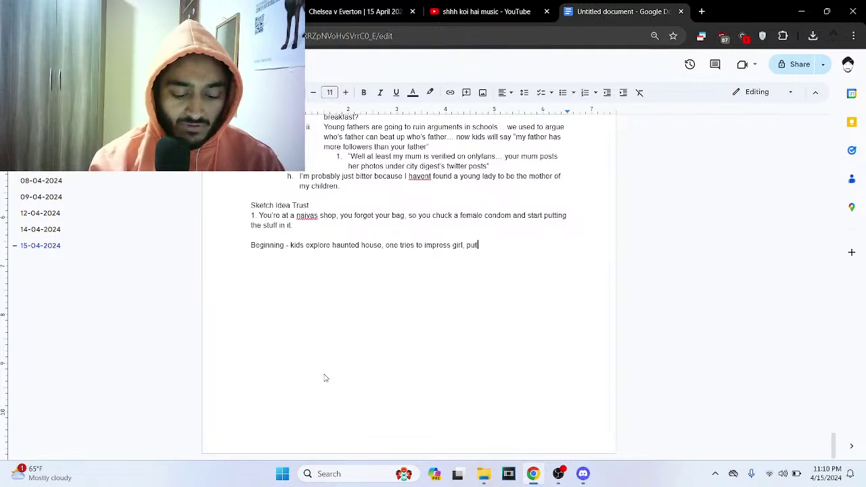
pyautogui.write('s ear noxt ')
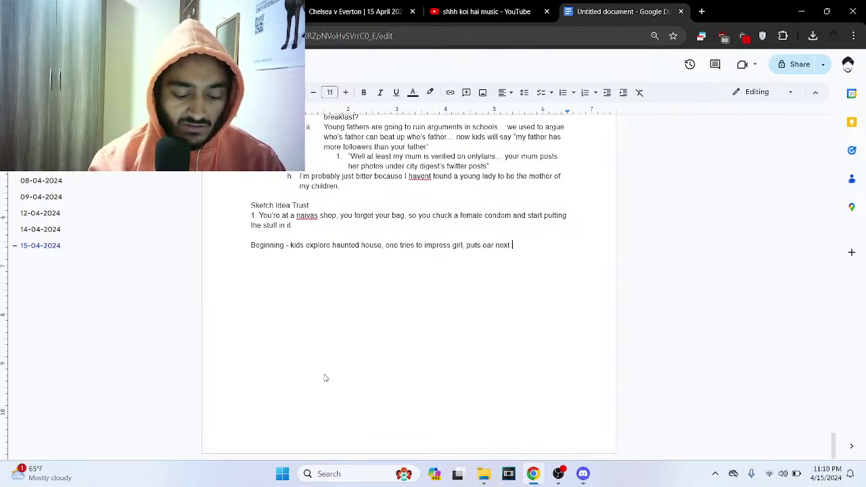
pyautogui.write('to haunted dorr, ')
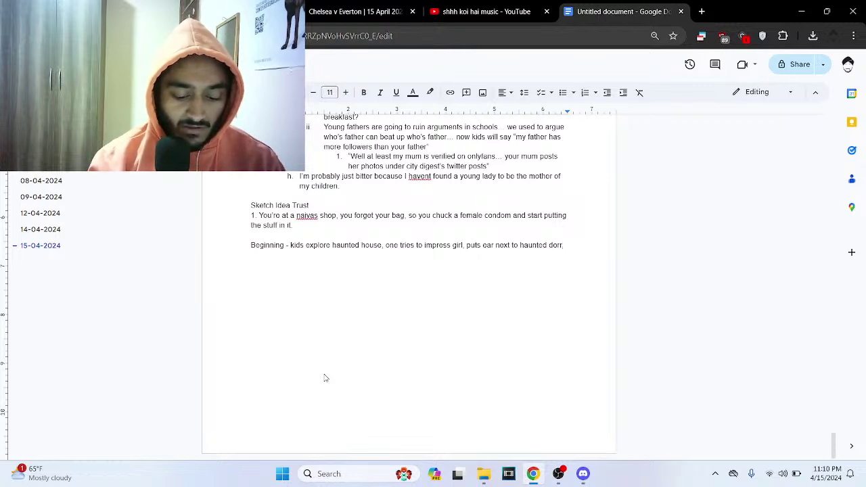
pyautogui.write('heres a')
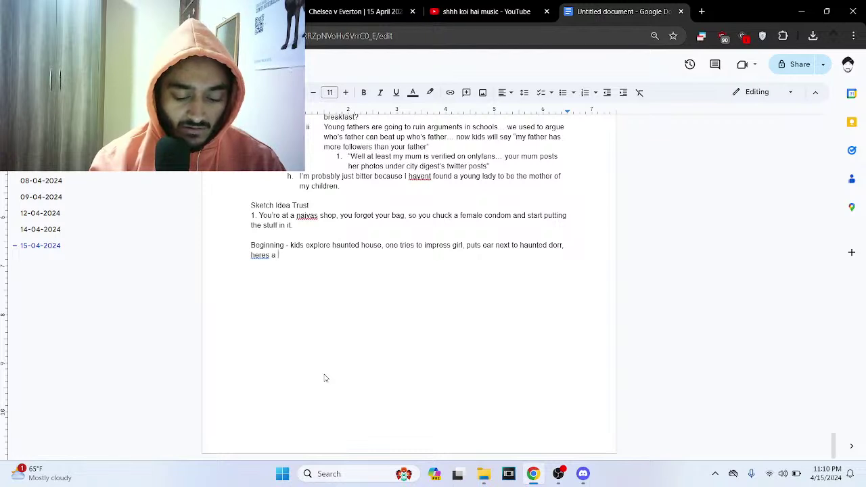
pyautogui.write(' voice whis')
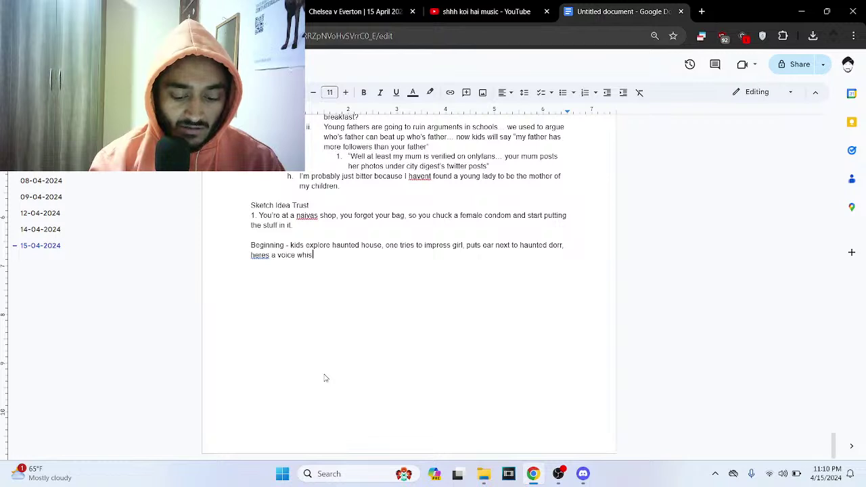
pyautogui.write('pering his')
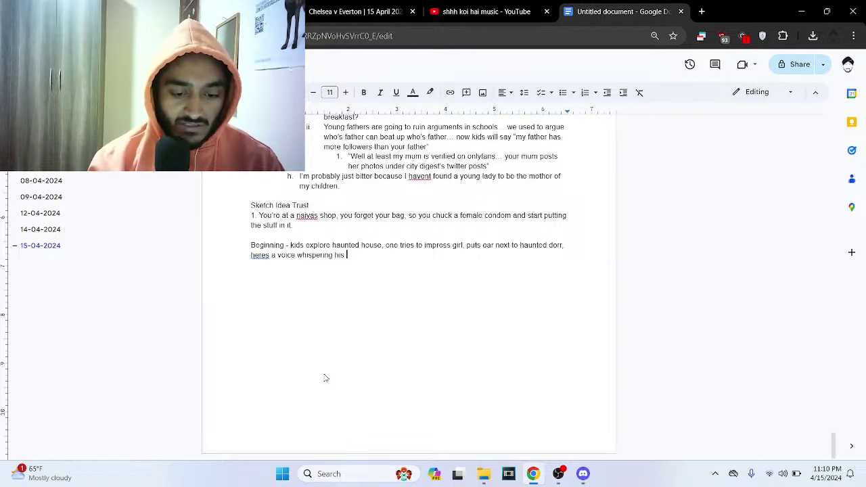
pyautogui.write(' name.. ')
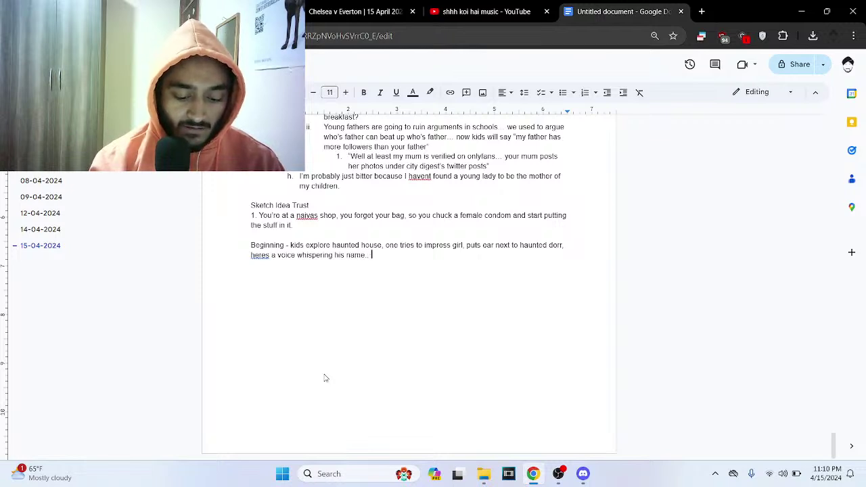
# - End the Beginning paragraph with "Kids freak out, run away..." and start a new line below it
pyautogui.write('Kids freak out ')
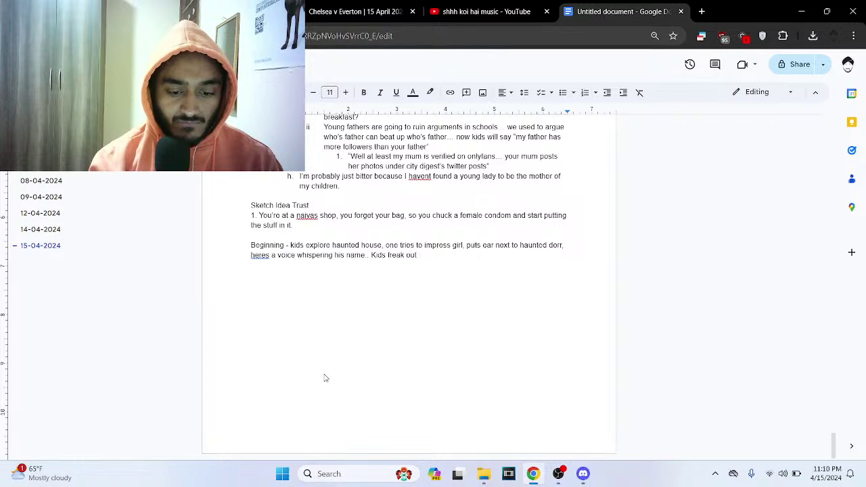
pyautogui.write(', run aw')
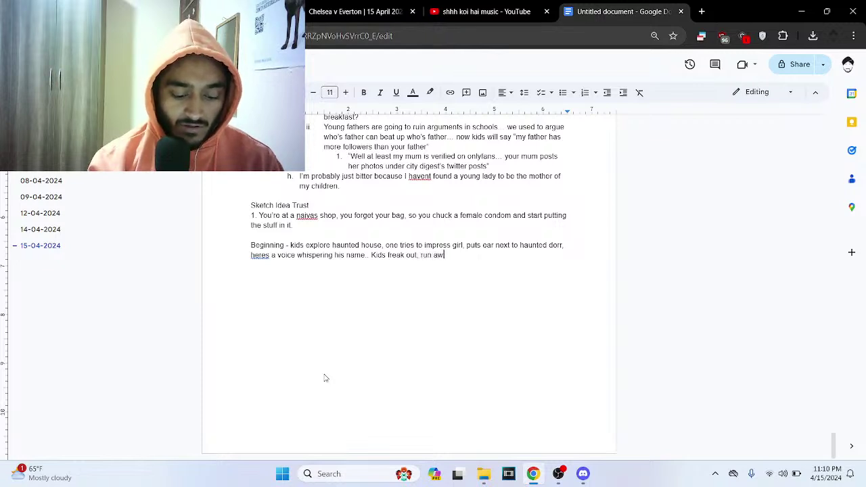
pyautogui.write('ay...')
pyautogui.press('Return')
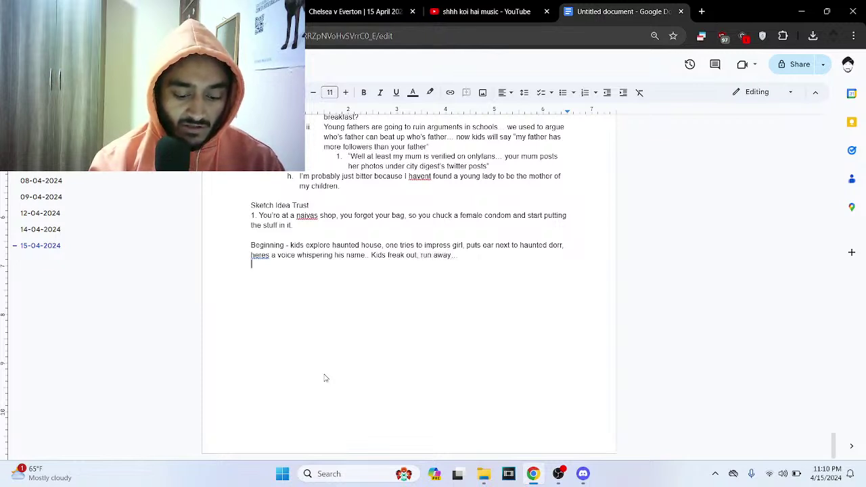
# - Write "Main kid gets "possessed"" on the new line, with the last word in quotation marks
pyautogui.write('Main kid')
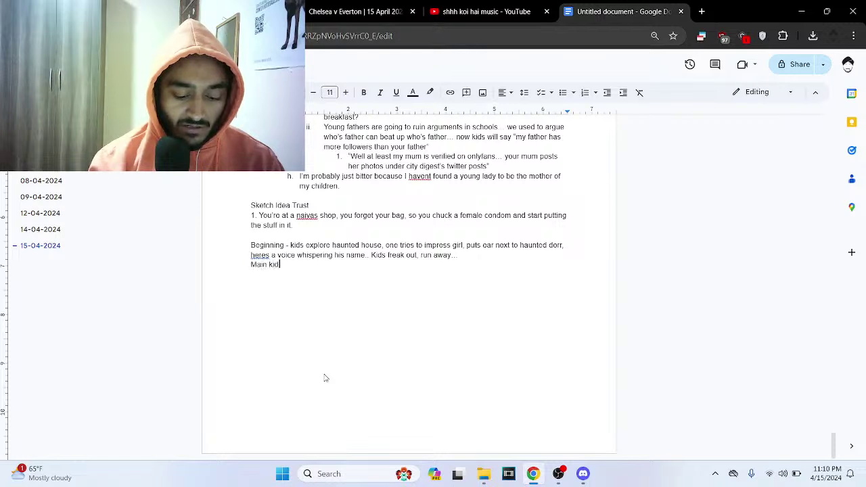
pyautogui.write(' gets po')
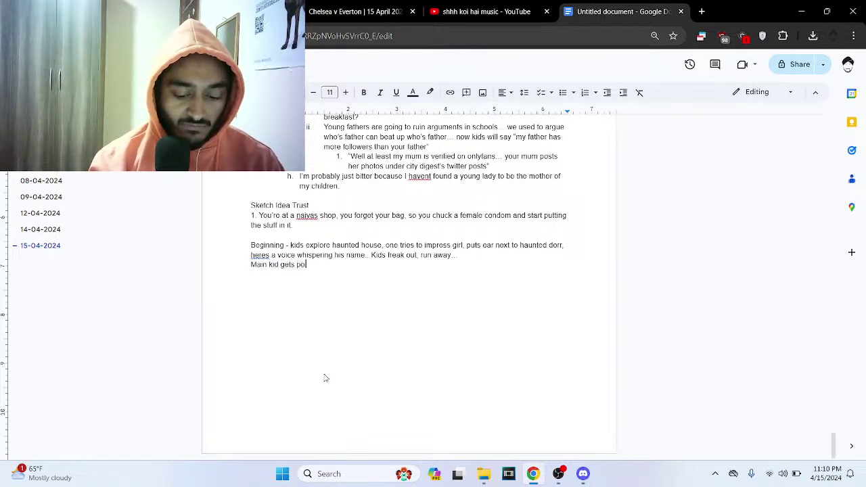
pyautogui.write('sses')
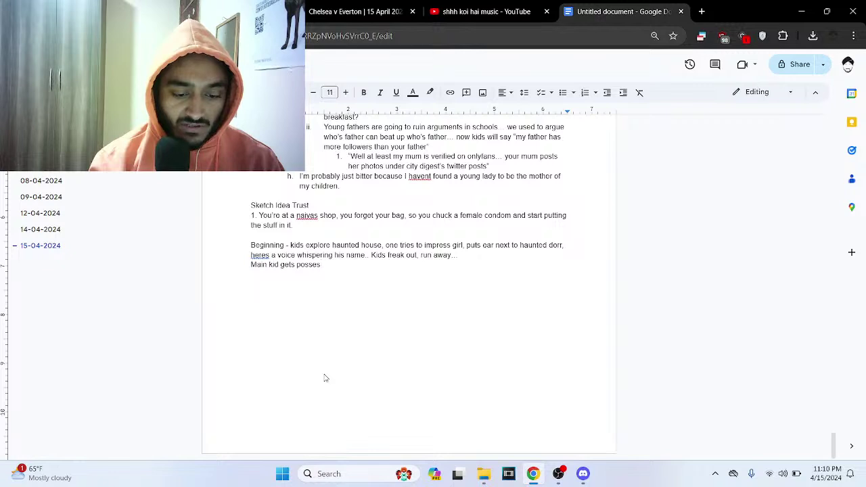
pyautogui.write('sed')
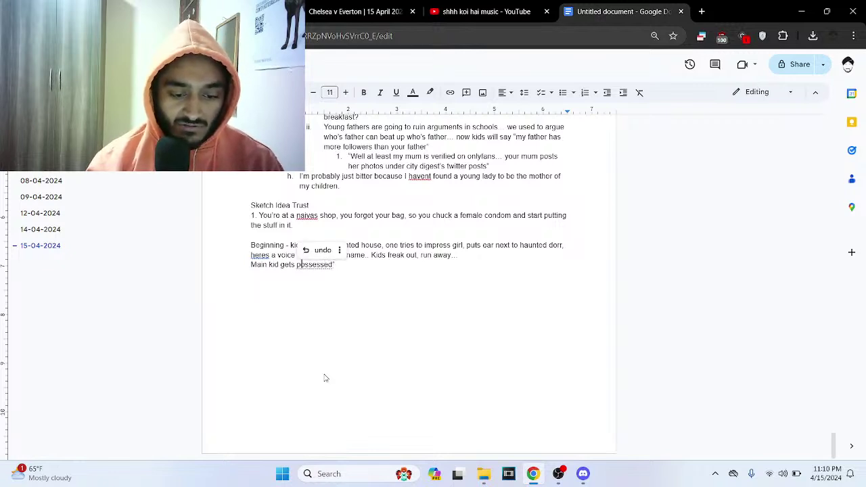
pyautogui.write(' "')
pyautogui.press('Right')
pyautogui.press('Right')
pyautogui.press('Right')
pyautogui.press('Right')
pyautogui.press('Right')
pyautogui.press('Right')
pyautogui.press('Right')
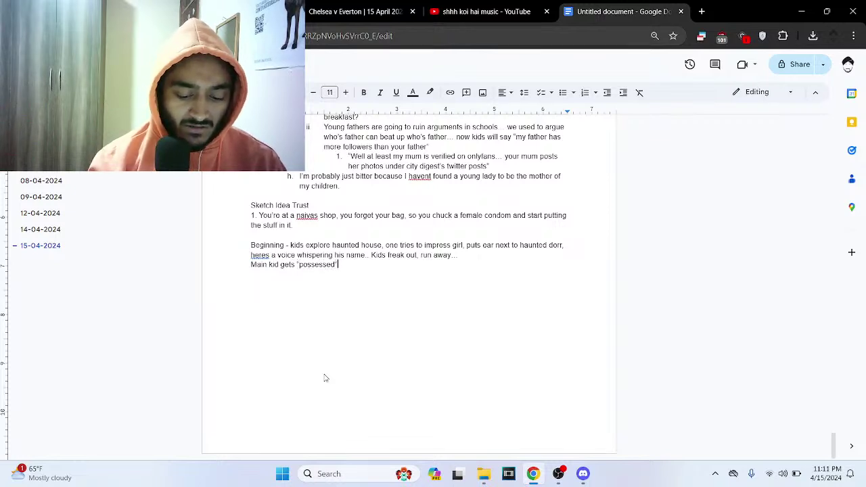
# - Continue the "Main kid gets "possessed"" line with ", kind of being mind controlled b the voice"
pyautogui.write(', kind of bei')
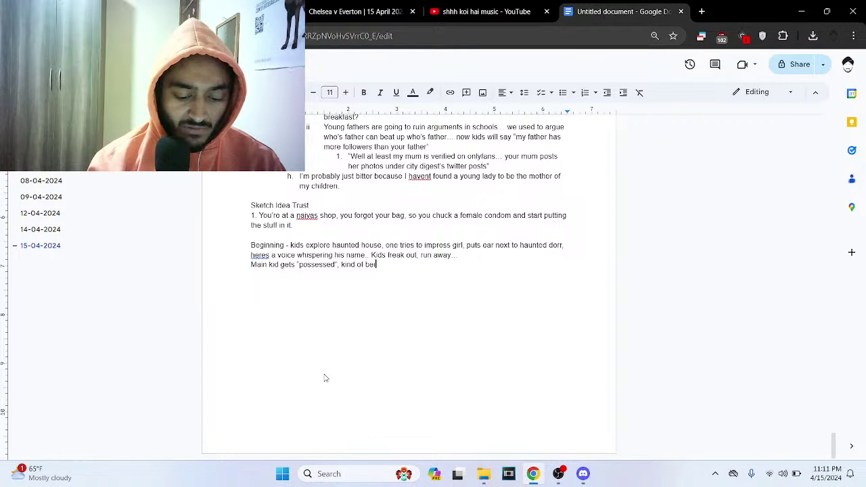
pyautogui.write('ng mind controlled ')
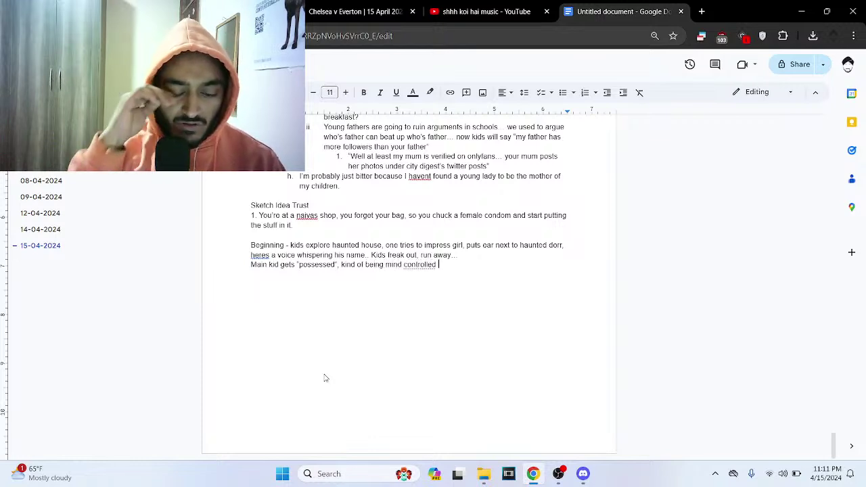
pyautogui.write('b')
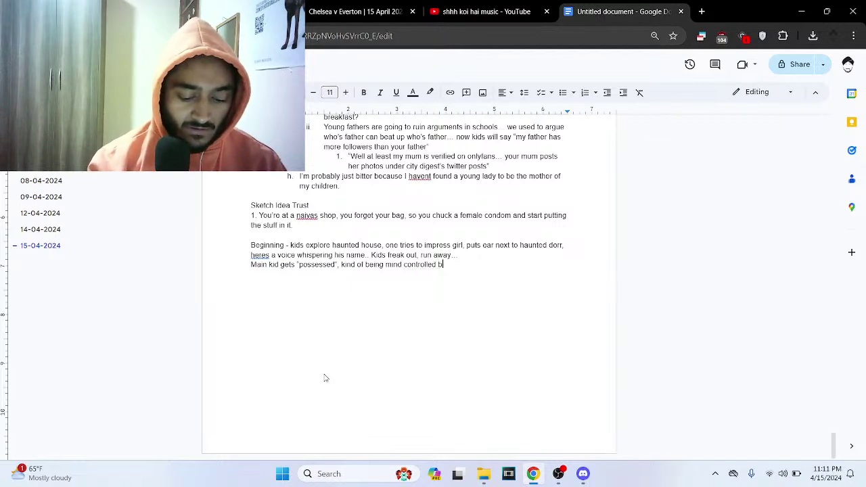
pyautogui.write(' the voice')
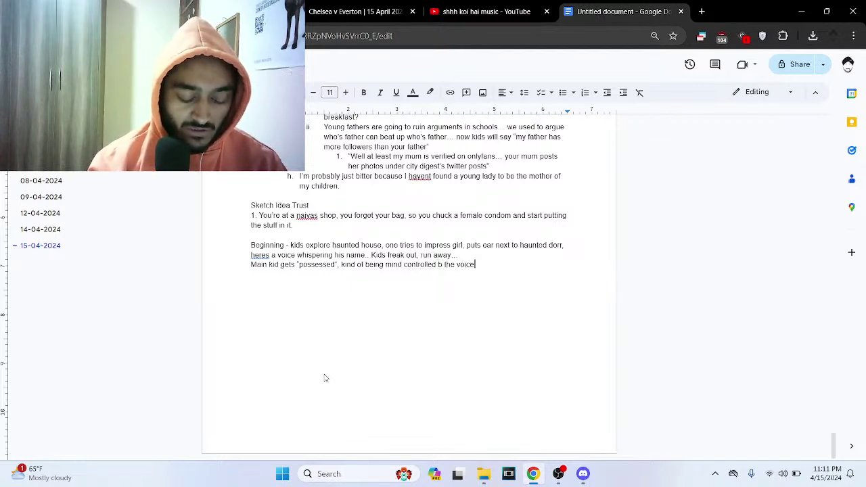
# - Extend the Main kid paragraph with "... tell hims to open the dorr, he does it alone at night, gets possessed,"
pyautogui.write('... tell')
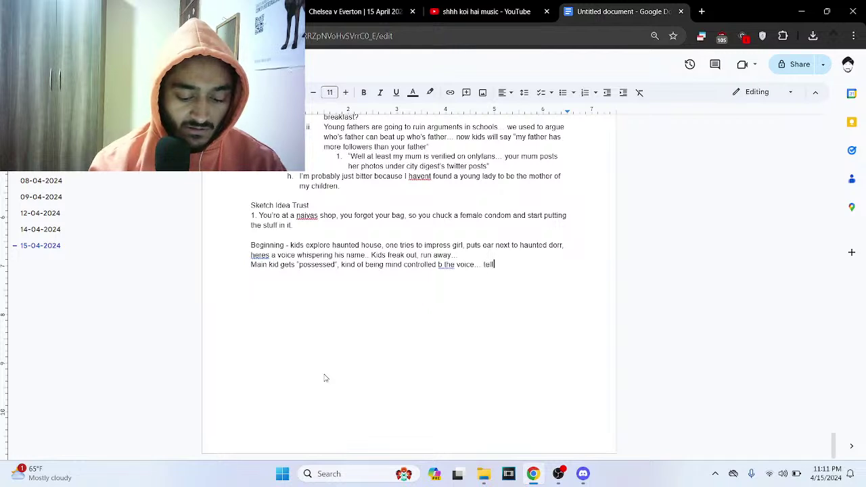
pyautogui.write(' hims to op')
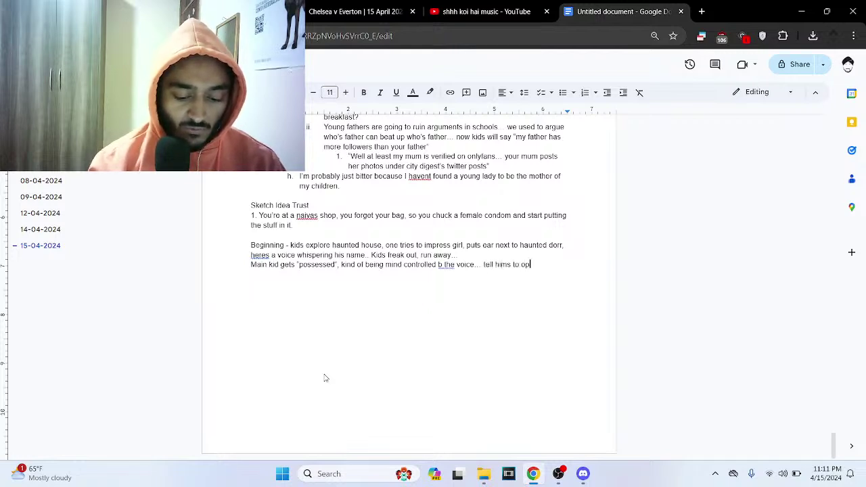
pyautogui.write('en the d')
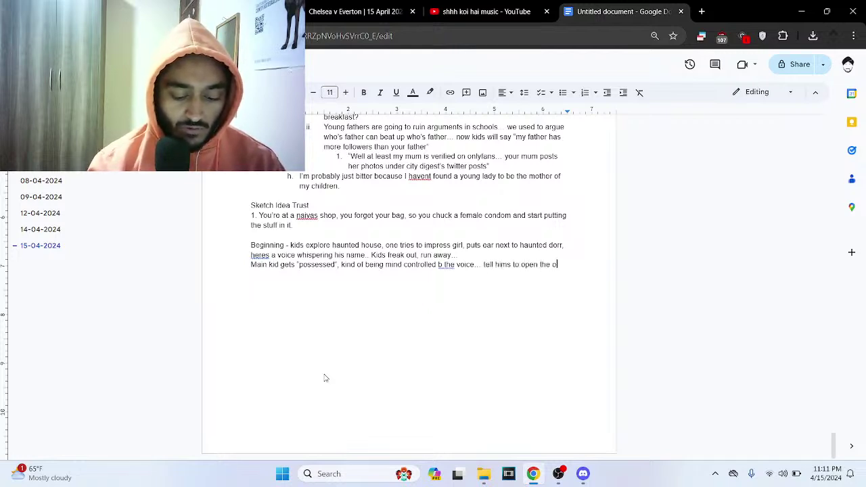
pyautogui.write('orr, he ')
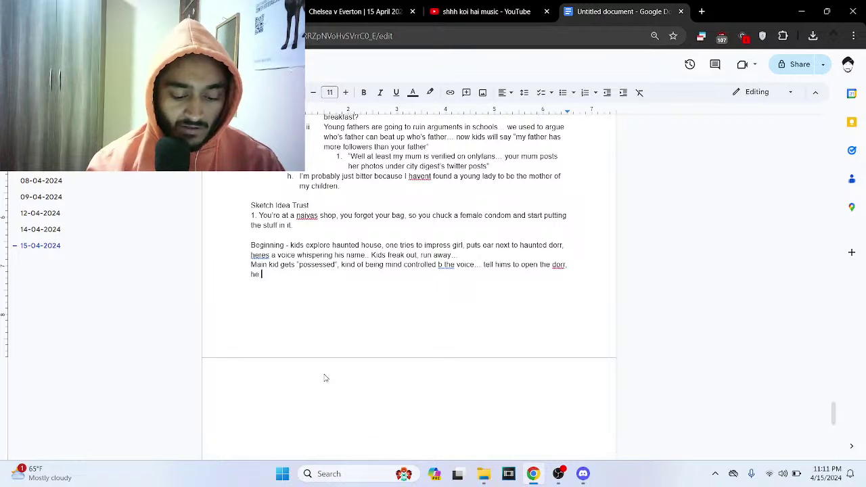
pyautogui.write('does it alon')
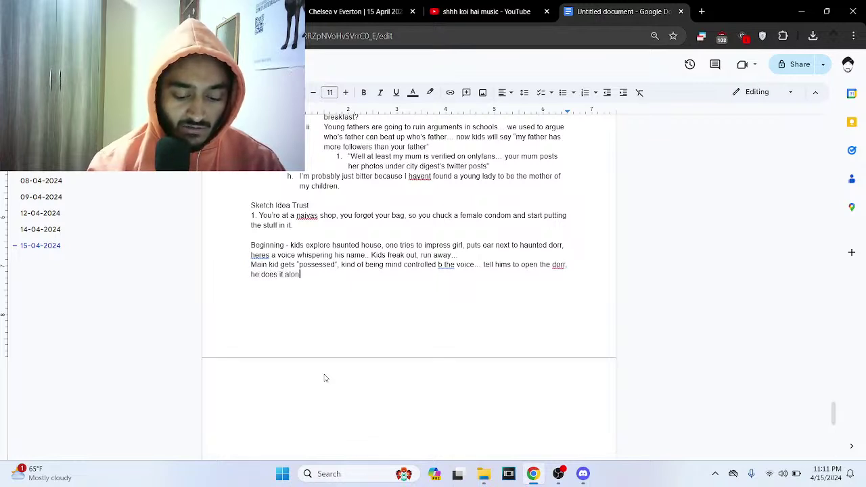
pyautogui.write('e at night')
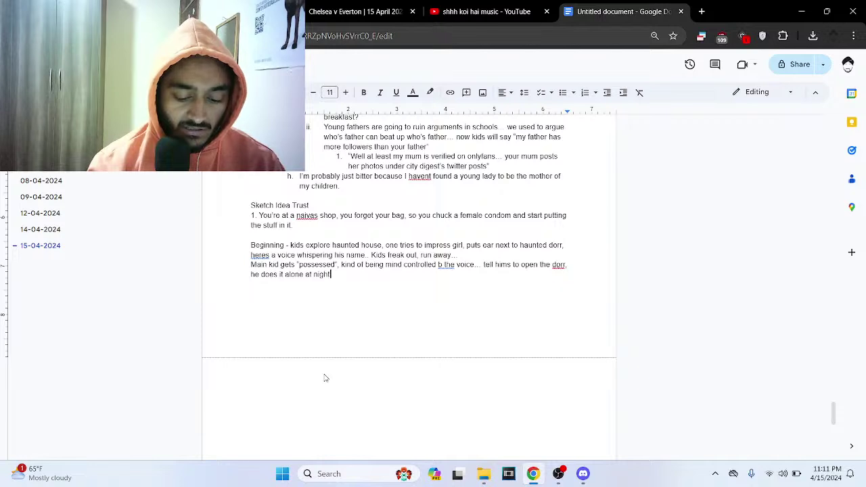
pyautogui.write(', gets p')
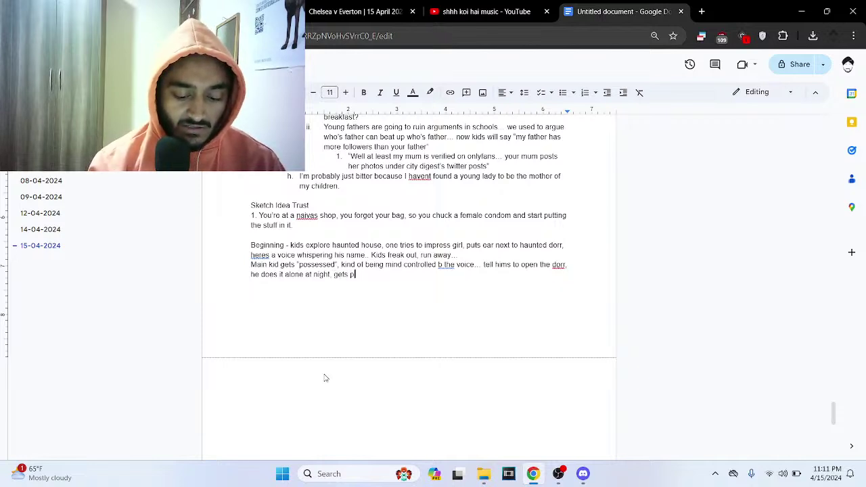
pyautogui.write('ossessed, ')
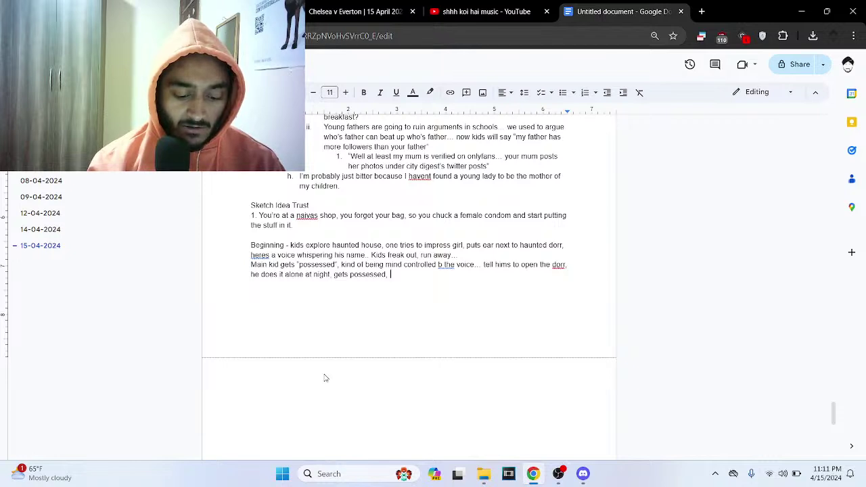
# - Add "goes to school, does weird shit to teachers also..." to the Main kid paragraph
pyautogui.write('goes to school')
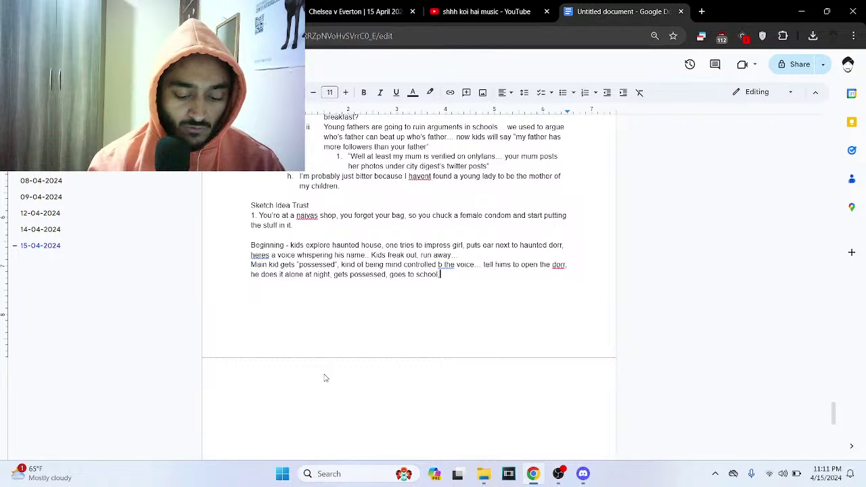
pyautogui.write(', d')
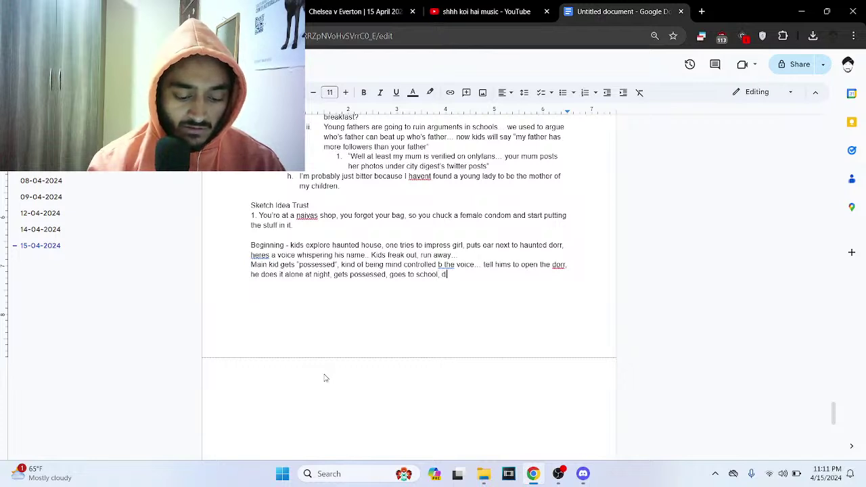
pyautogui.write('oes weird s')
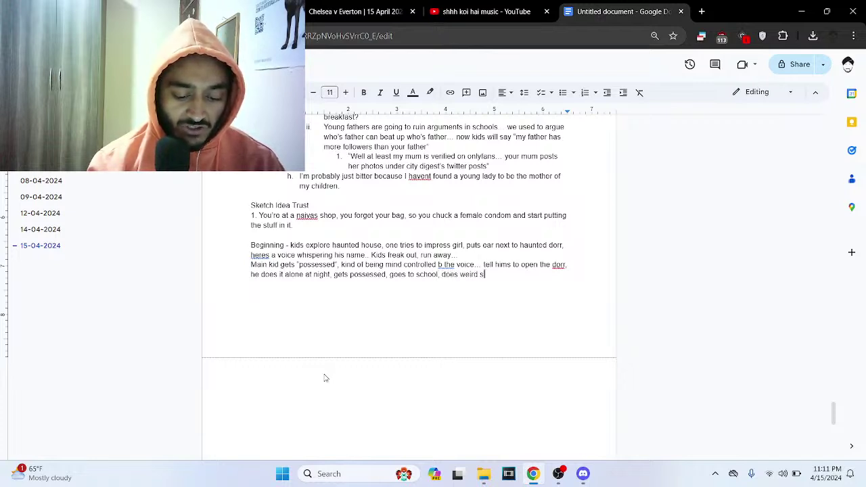
pyautogui.write('hit to teachers also')
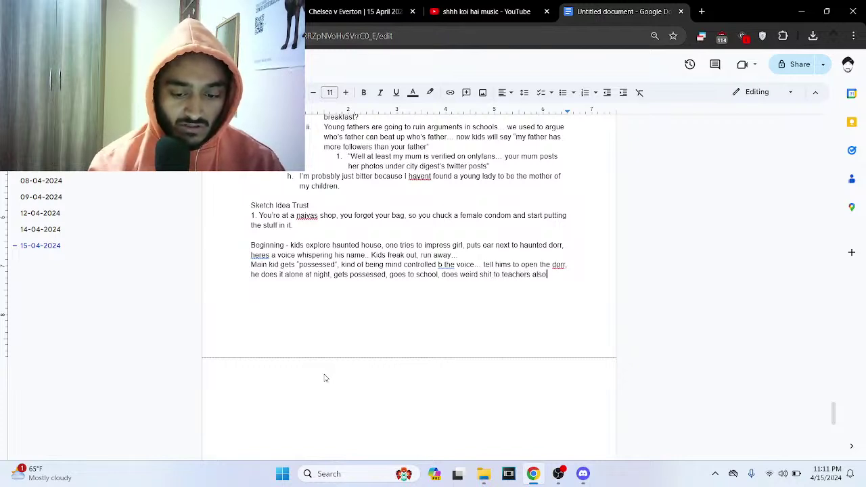
pyautogui.write(',')
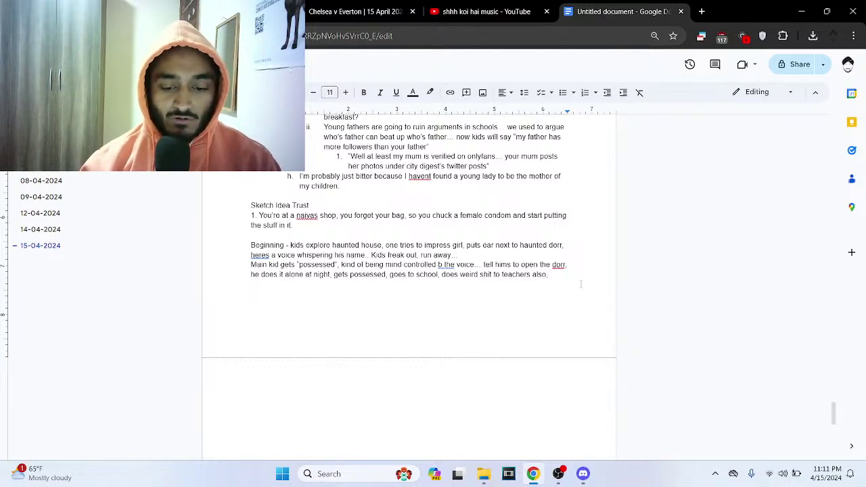
pyautogui.press('BackSpace')
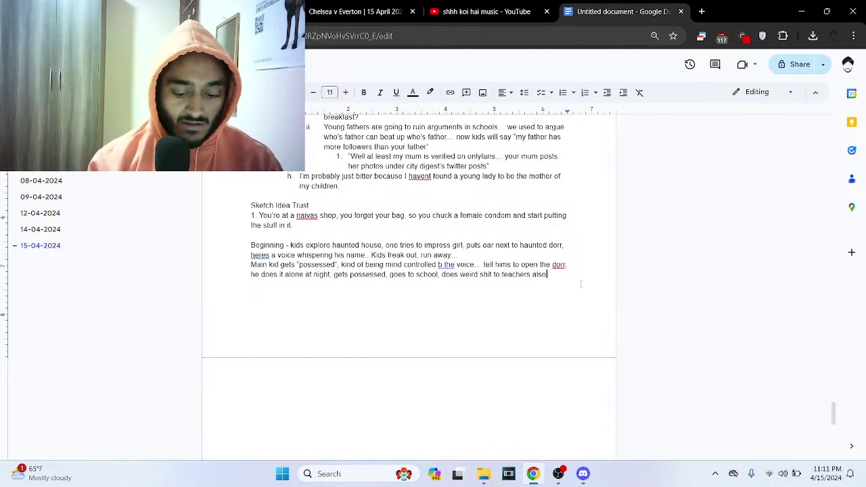
pyautogui.write('...')
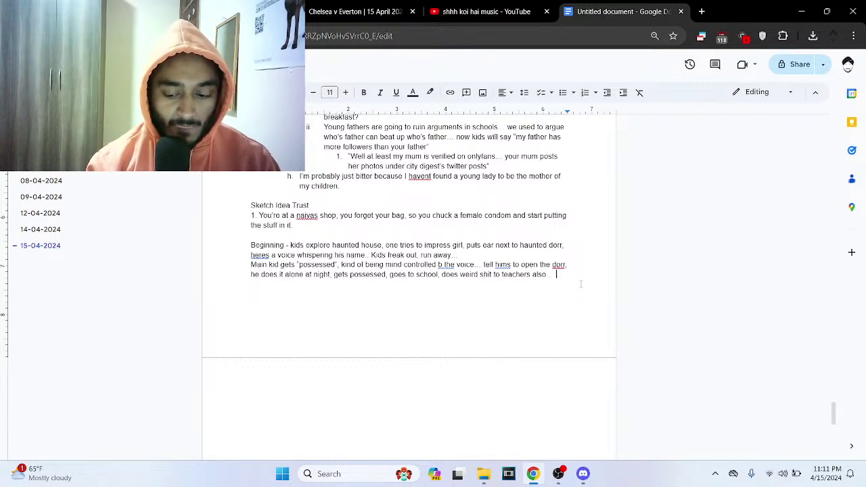
# - Continue the Main kid paragraph with "kills family pet, crawls on walls,"
pyautogui.write('kills ')
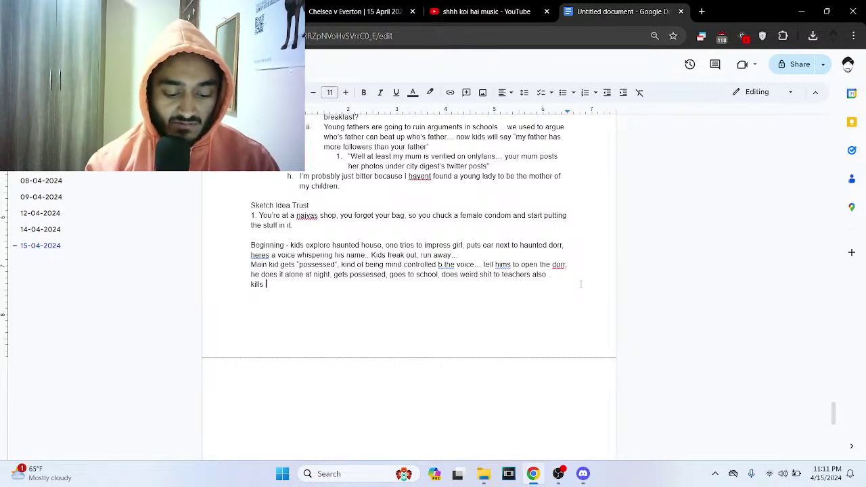
pyautogui.write('fami')
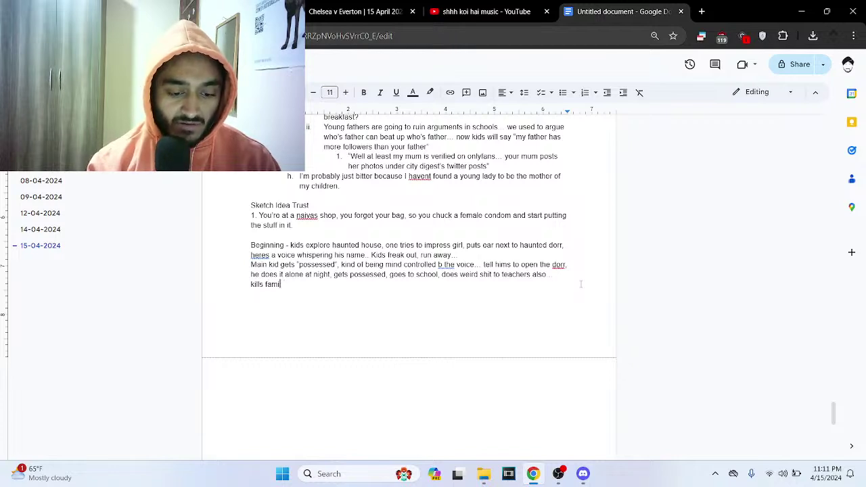
pyautogui.write('ly pot, ')
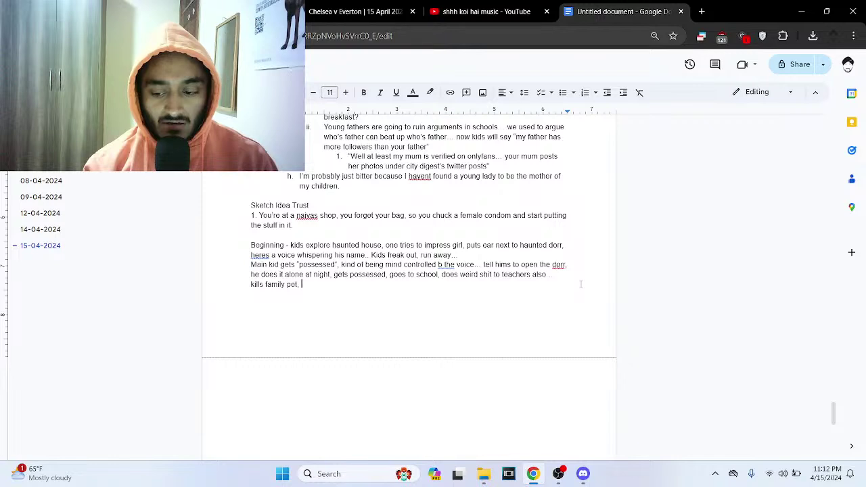
pyautogui.write('c')
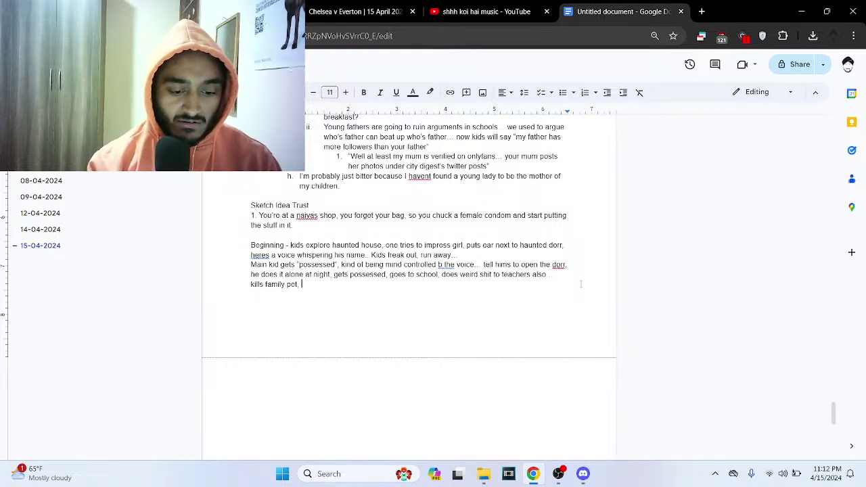
pyautogui.write('ra')
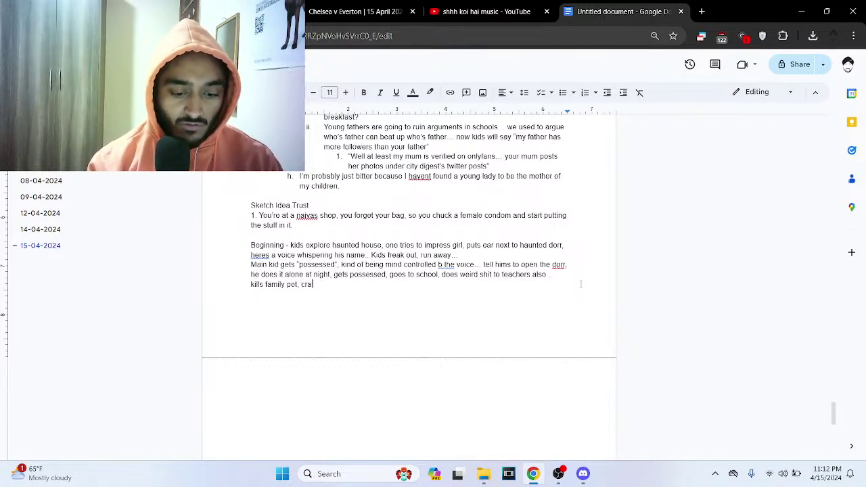
pyautogui.write('wls on wall')
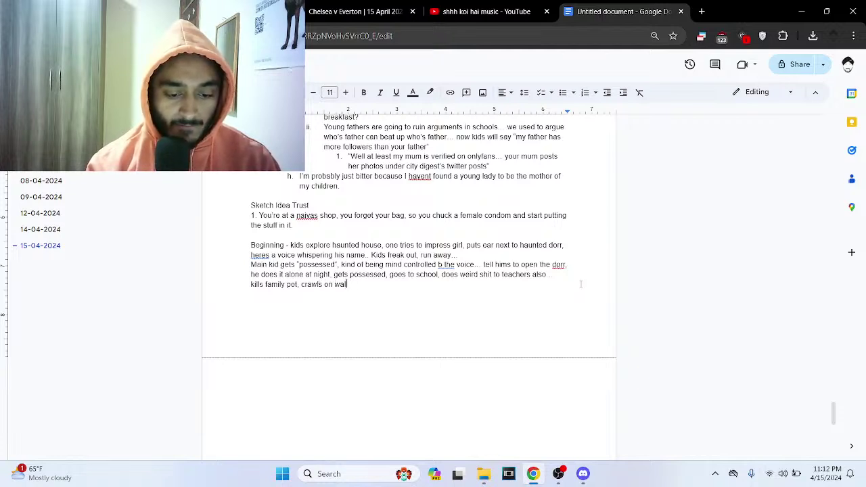
pyautogui.write('s, ')
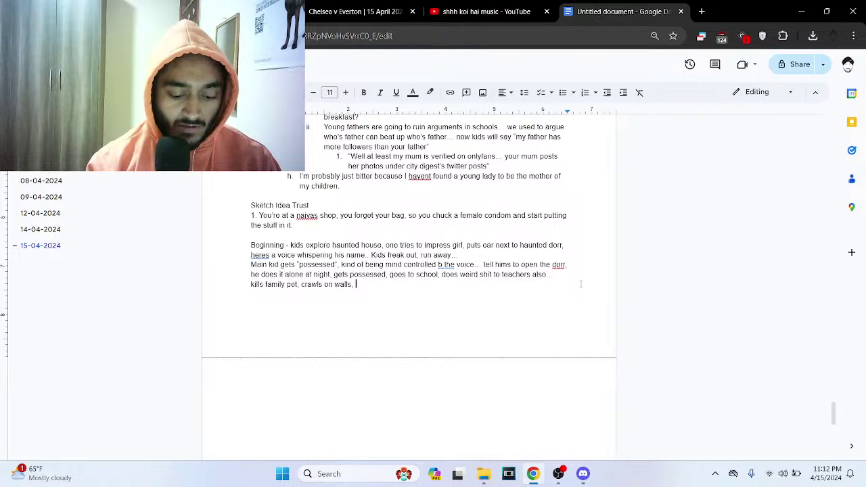
# - Add "kids find out one way to defeat is to kill kid while he's possed" to the Main kid paragraph, followed by punctuation
pyautogui.write('kids find ou')
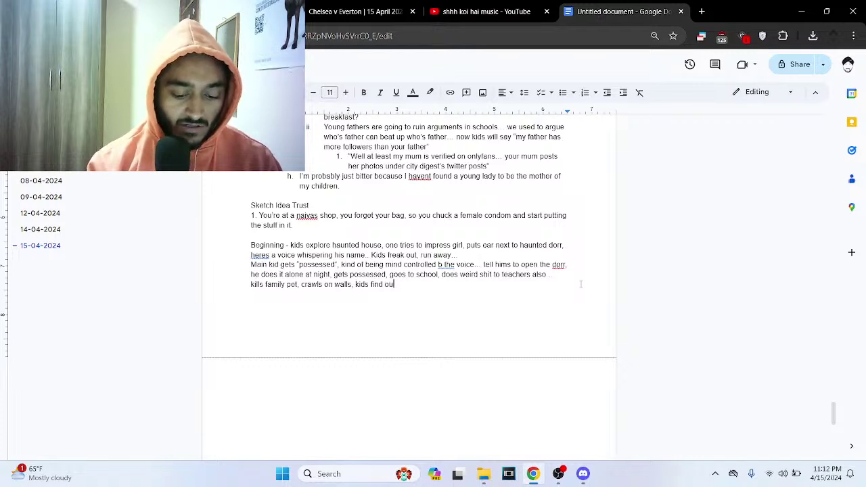
pyautogui.write('t one way t')
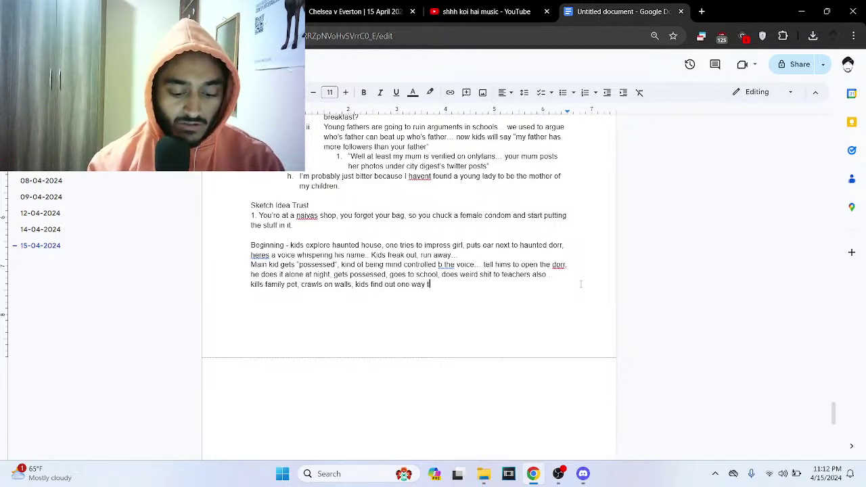
pyautogui.write('o defeat is ')
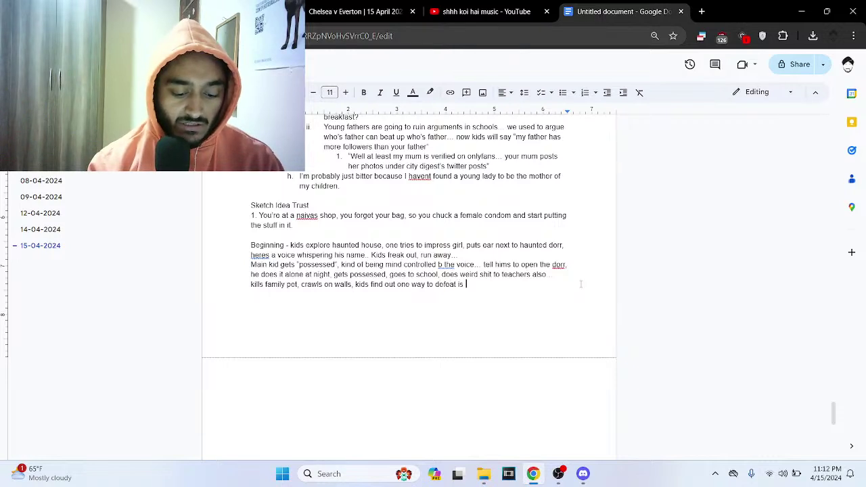
pyautogui.write('to kill k')
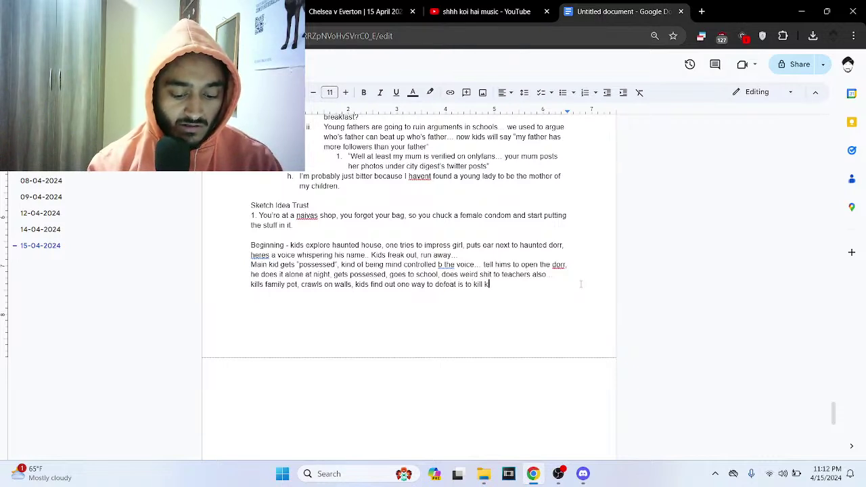
pyautogui.write("id while he'")
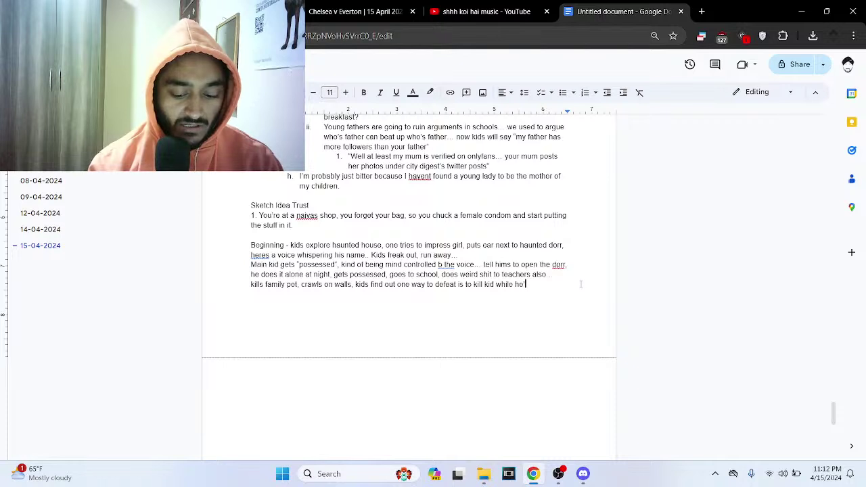
pyautogui.write('s possed. ')
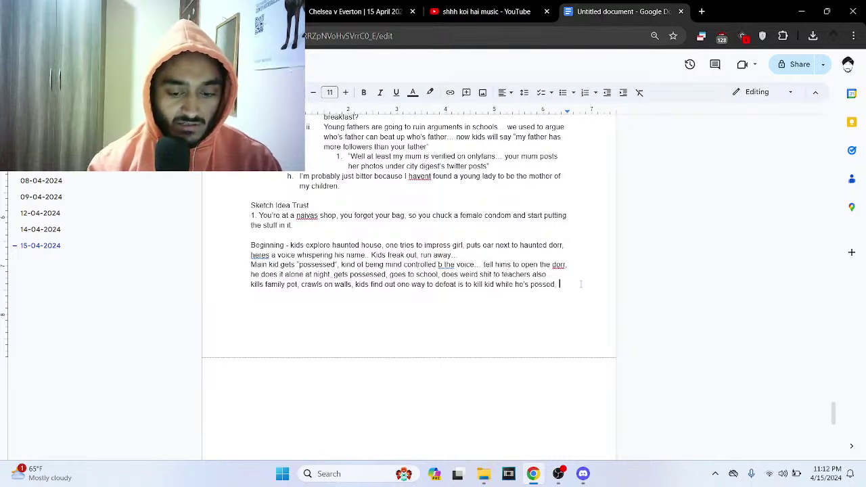
# - Continue the Main kid paragraph with "they kill, ends..."
pyautogui.write('they k')
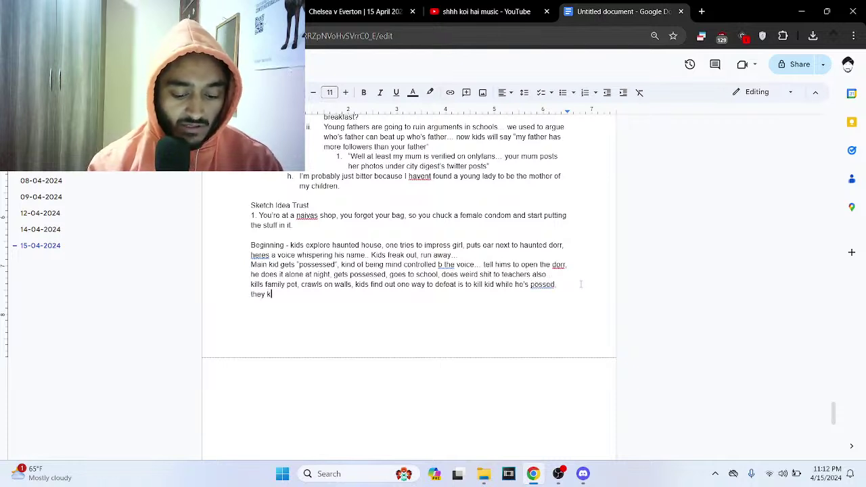
pyautogui.write('ill, ')
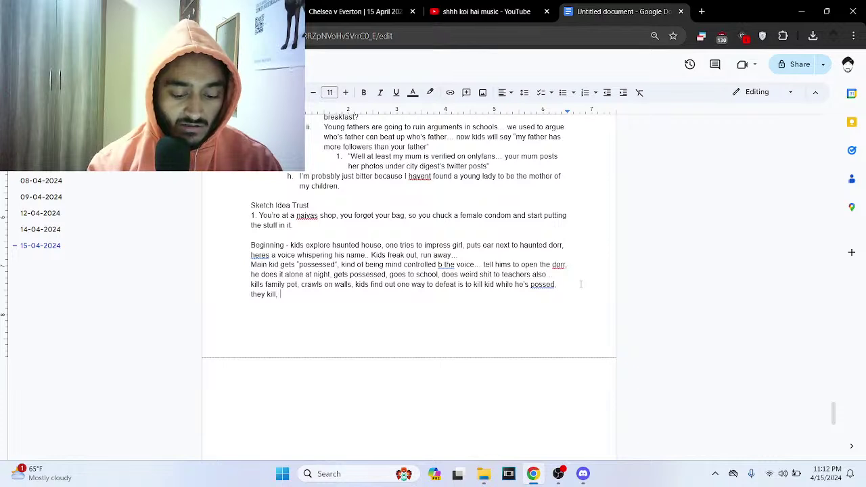
pyautogui.write('th')
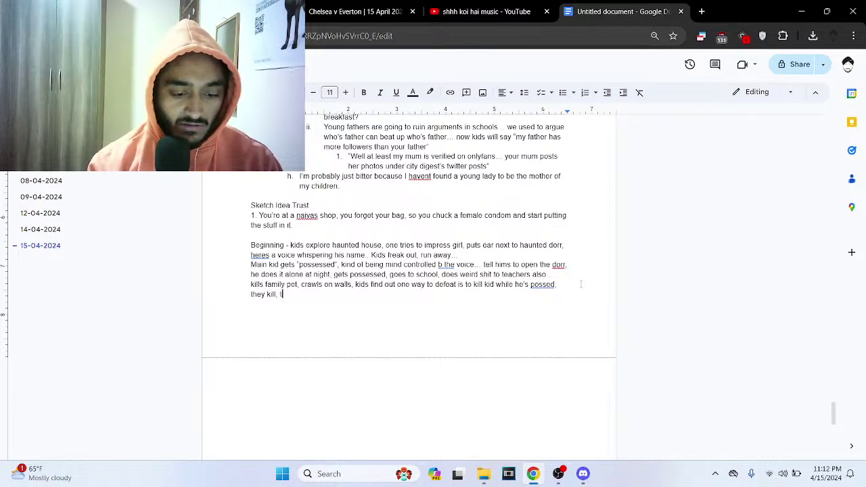
pyautogui.write('en')
pyautogui.press('BackSpace')
pyautogui.press('BackSpace')
pyautogui.press('BackSpace')
pyautogui.press('BackSpace')
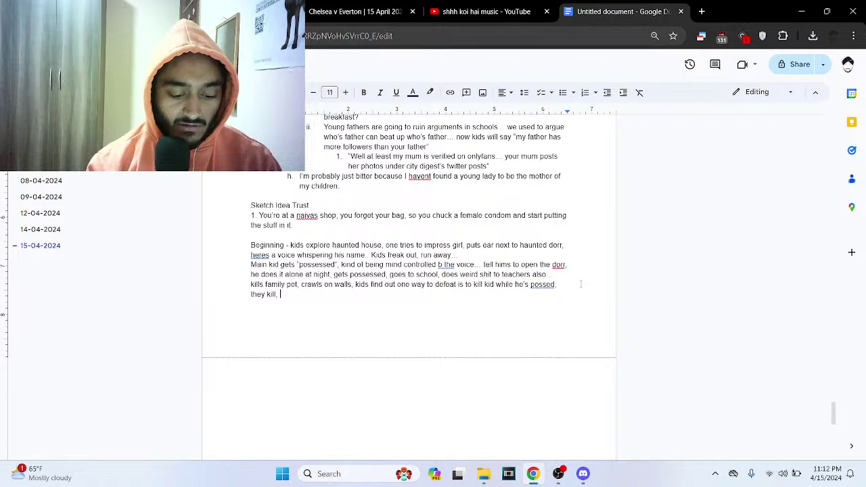
pyautogui.write('ends... t')
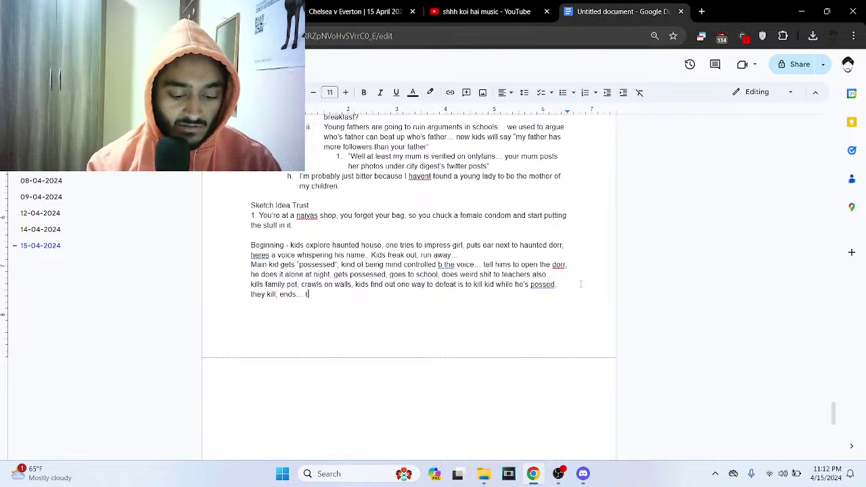
# - Add the twist "turns out demon lady is still alive" to the end of the Main kid paragraph
pyautogui.write('urns out ')
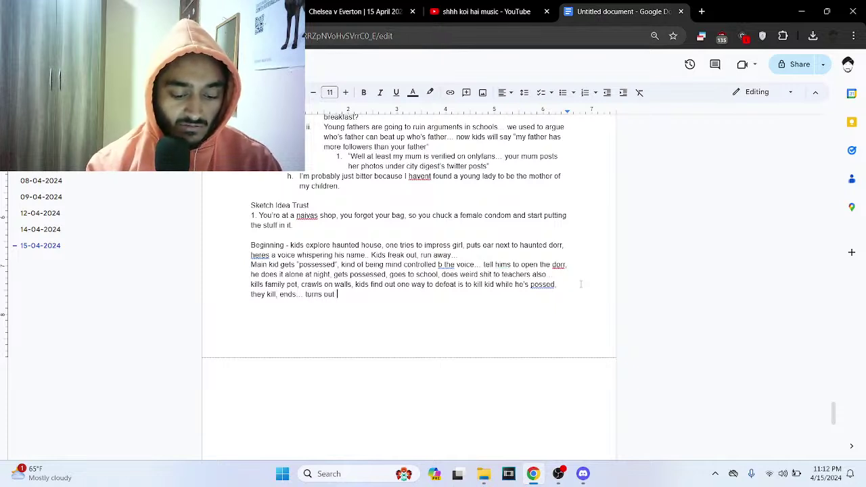
pyautogui.write('demon')
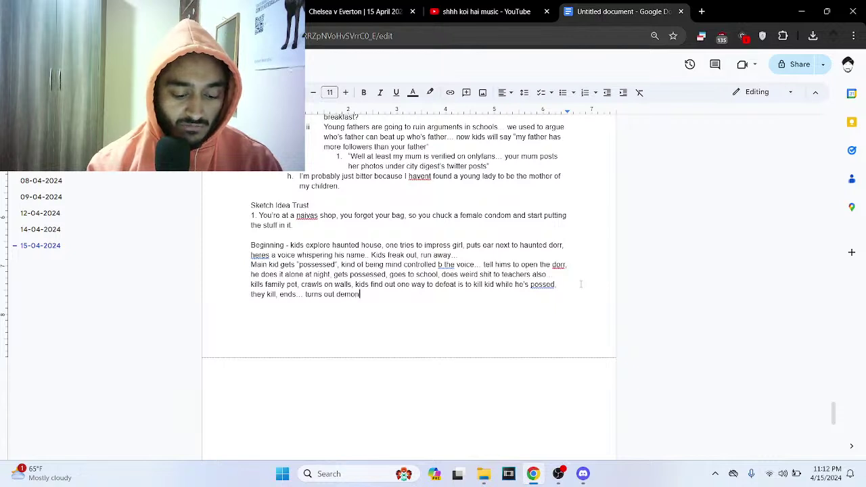
pyautogui.write('s')
pyautogui.press('BackSpace')
pyautogui.press('BackSpace')
pyautogui.write('lady')
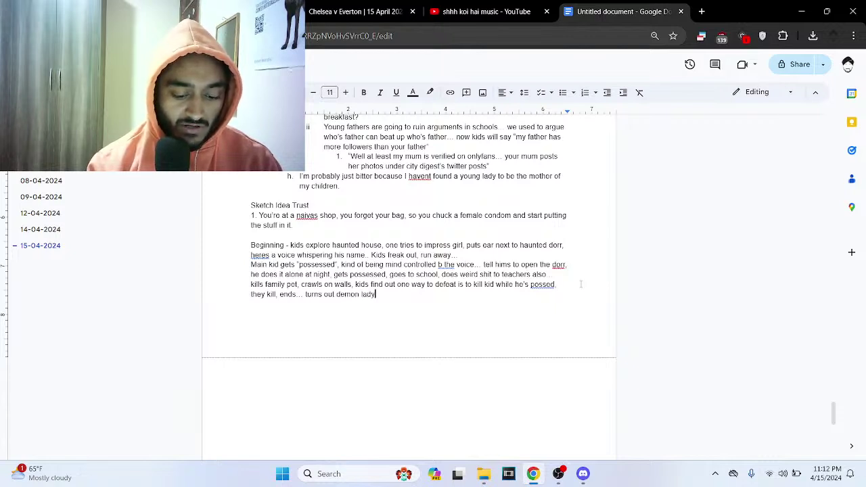
pyautogui.write(' is still alive ')
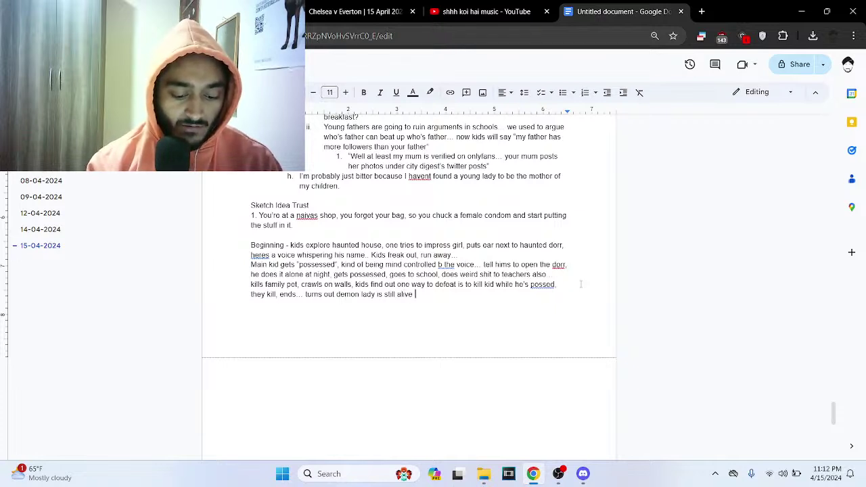
# - Extend the demon lady twist with "because she possessed another kid"
pyautogui.write('because she ')
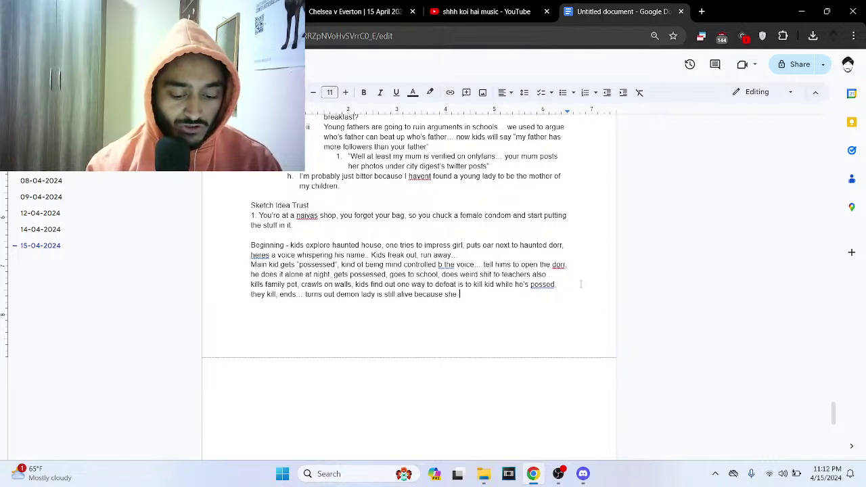
pyautogui.write('possessed anot')
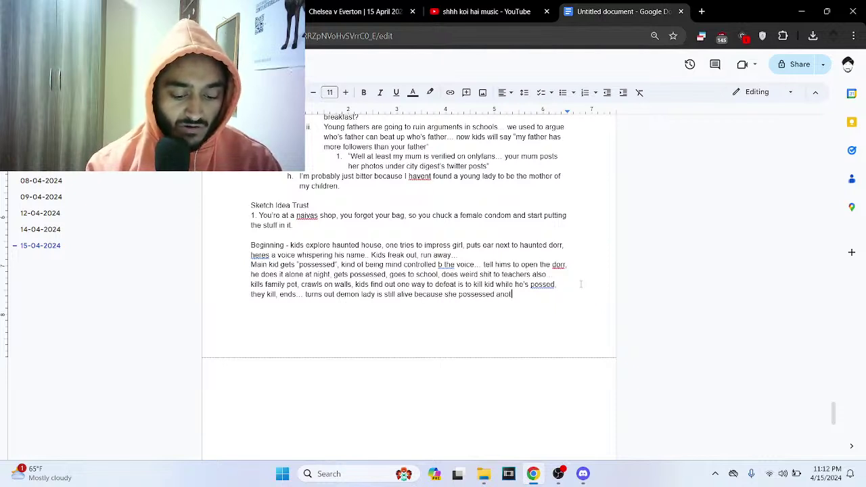
pyautogui.write('her kid')
pyautogui.press('BackSpace')
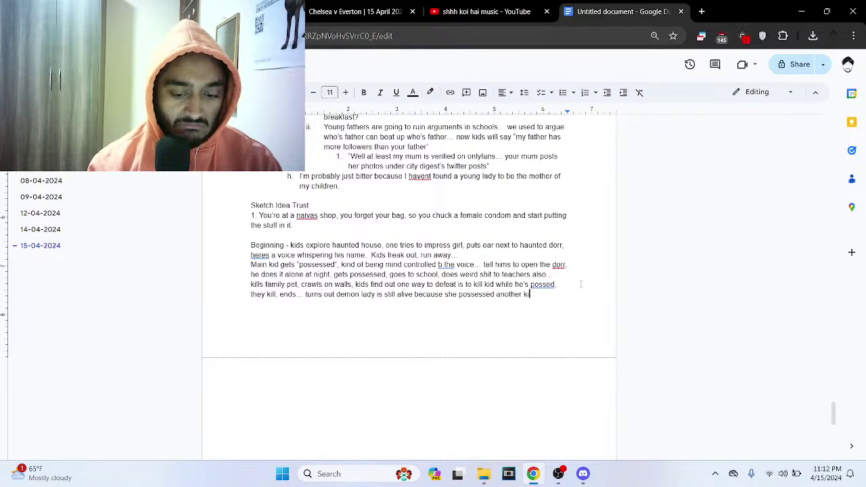
pyautogui.write('d')
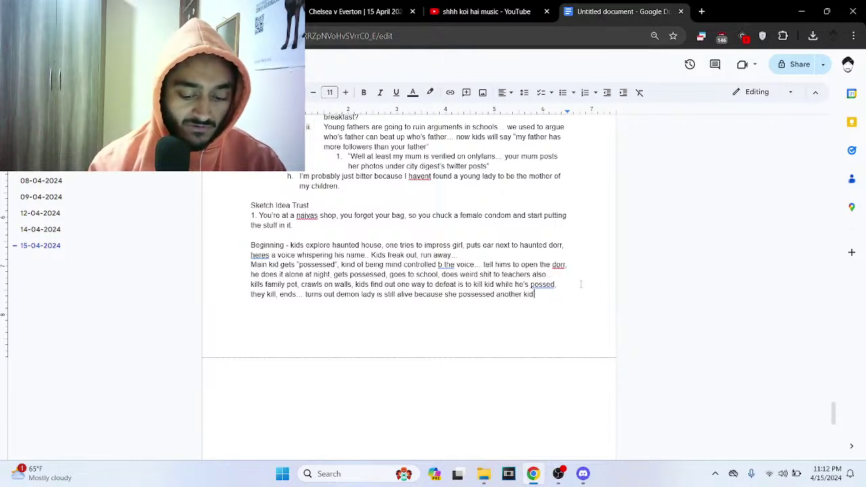
# - Finish the Main kid paragraph with "/ may be through social media..." and correct "b the" to the suggested "by the"
pyautogui.write('/ may be t')
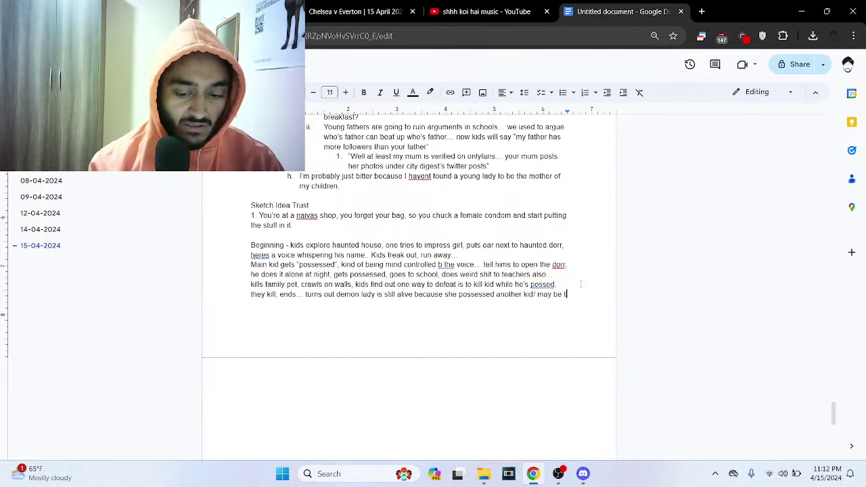
pyautogui.write('hrough so')
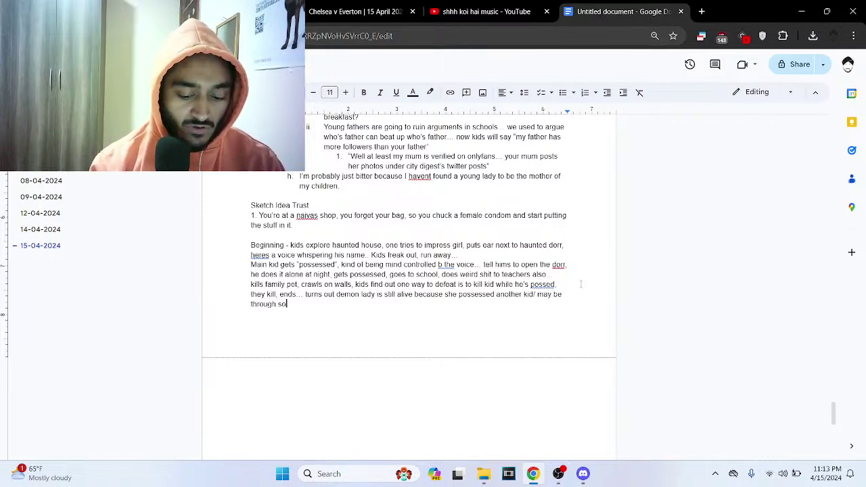
pyautogui.write('cial media...')
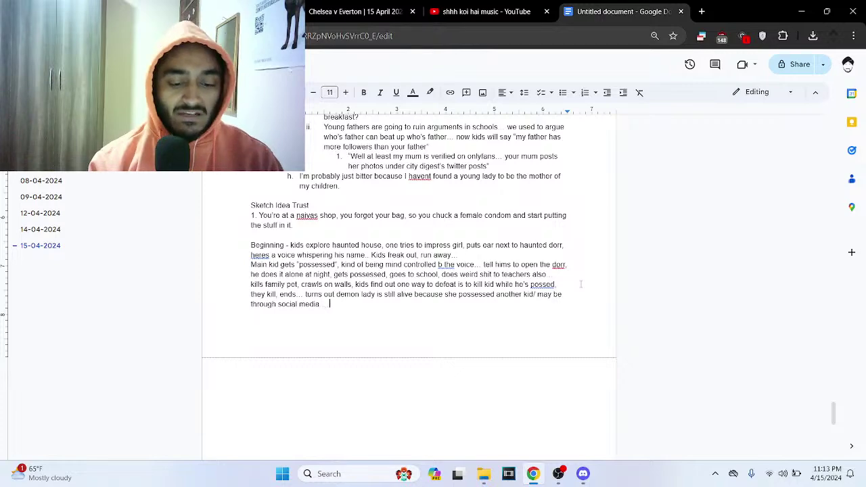
pyautogui.click(441, 265)
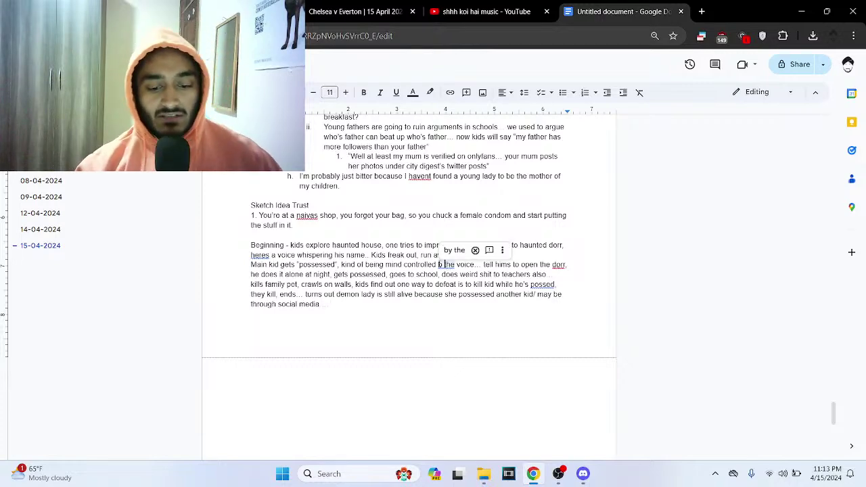
pyautogui.click(445, 250)
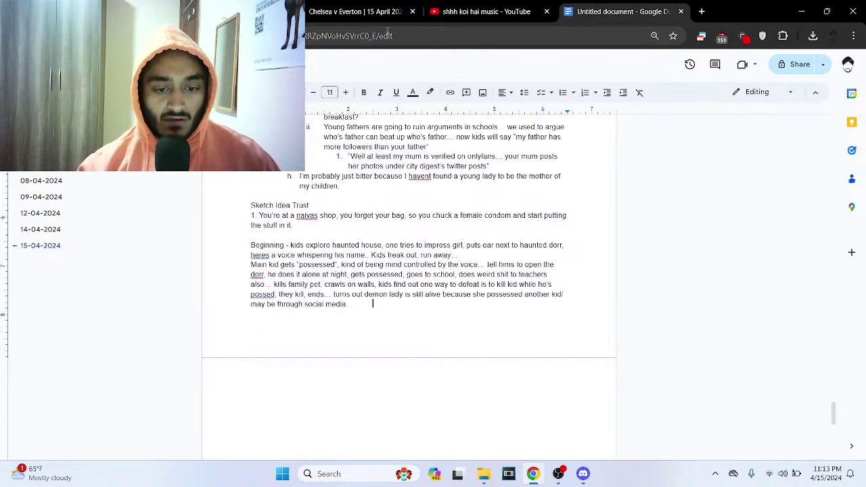
# - Switch to OBS Studio and change the live stream's scene to main
pyautogui.hotkey('alt', 'Tab')
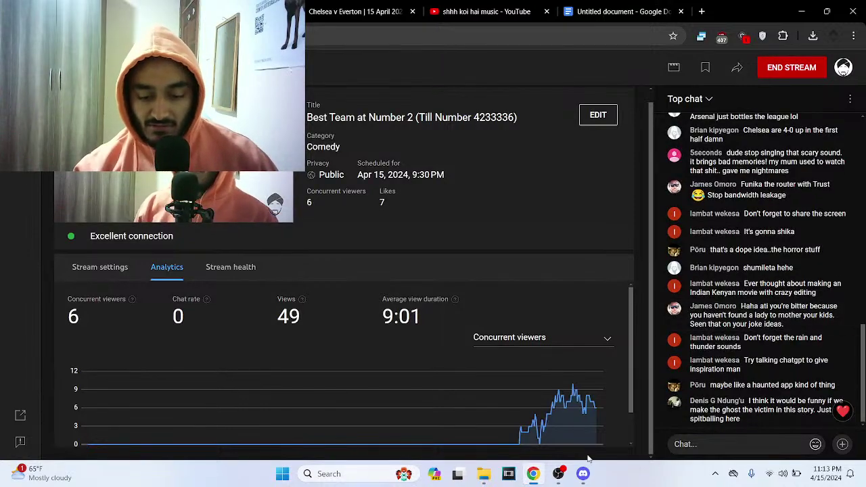
pyautogui.click(559, 473)
pyautogui.click(16, 343)
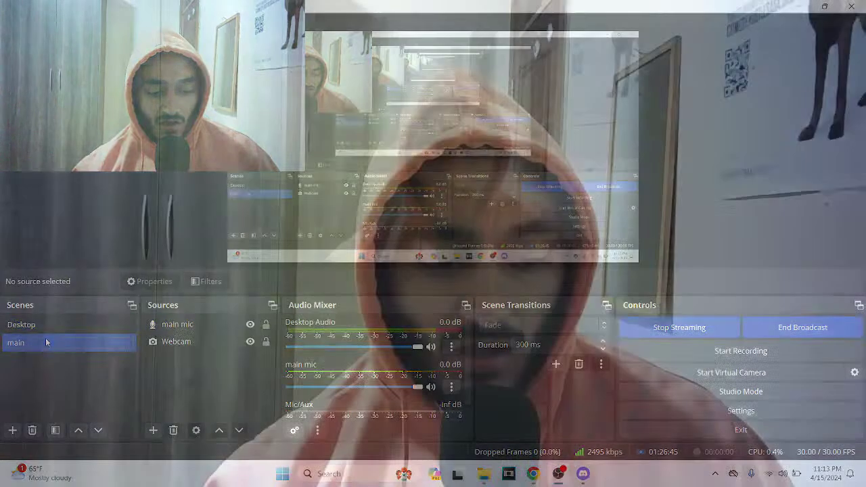